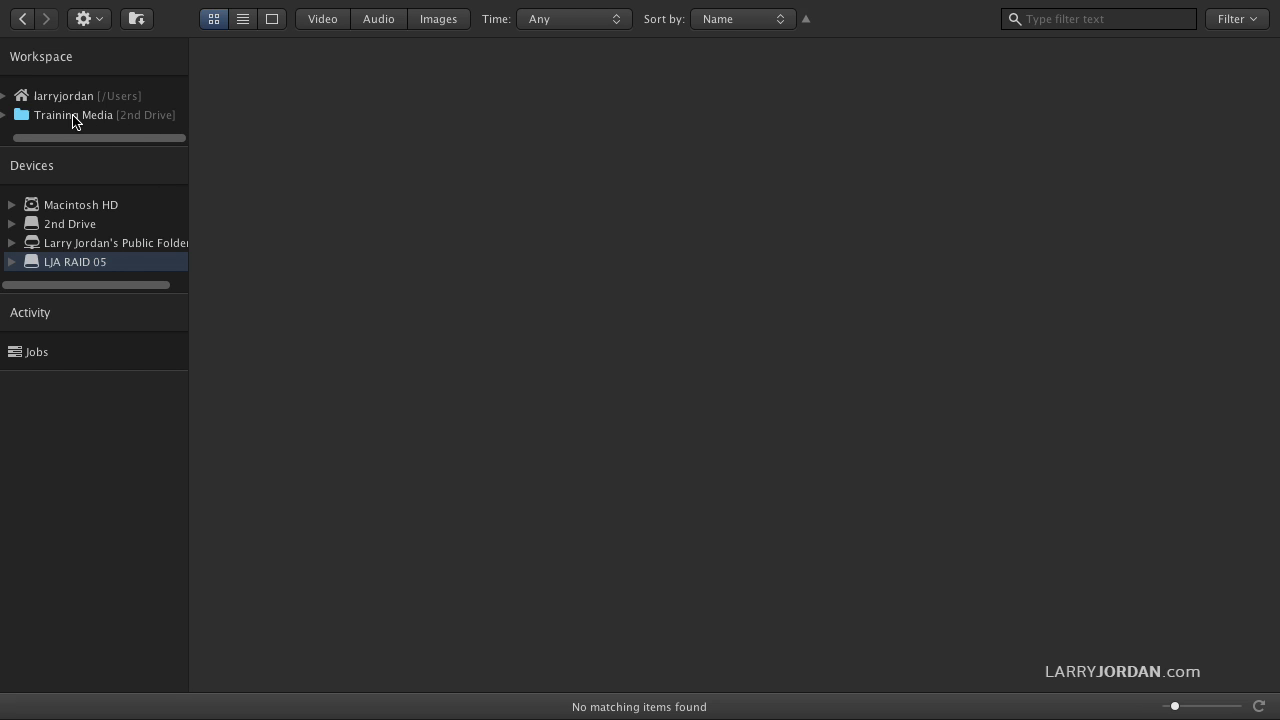
# Step: Open the Training Media folder from the 2nd Drive, sorted by frame rate
pyautogui.click(73, 117)
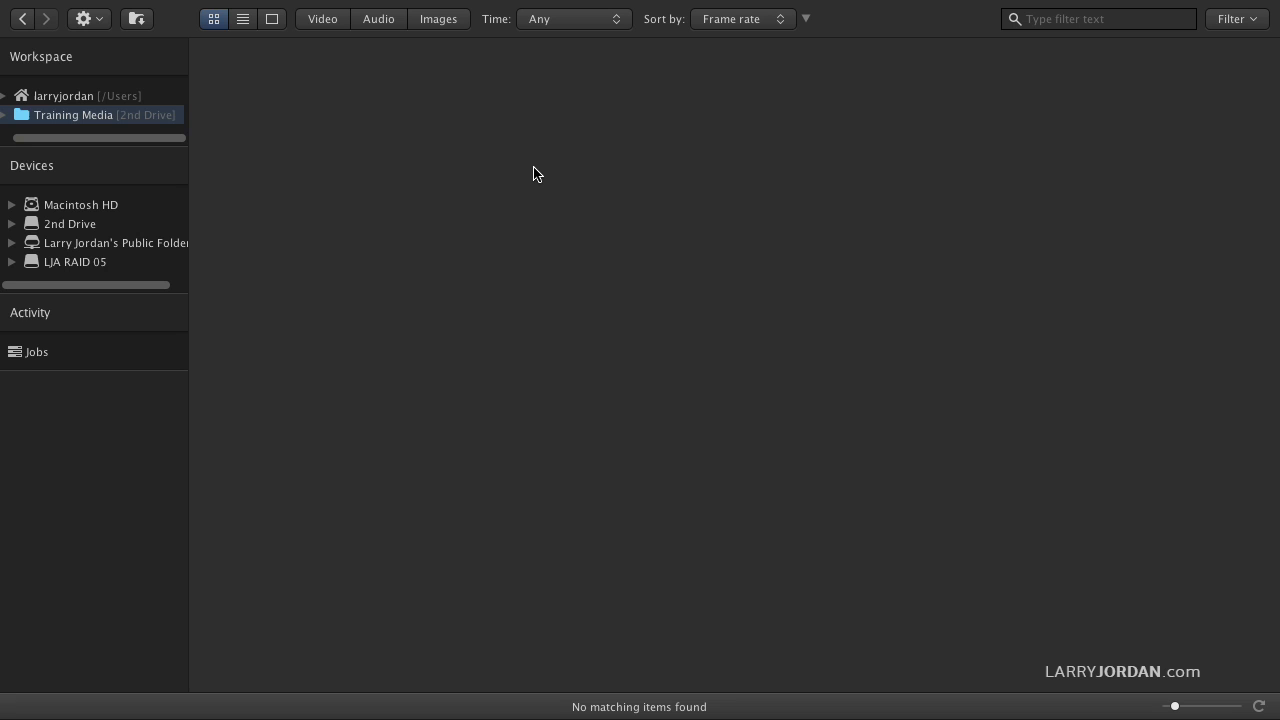
# Step: Include clips from all Training Media subfolders (1448 items) and expand its subfolder list
pyautogui.click(139, 20)
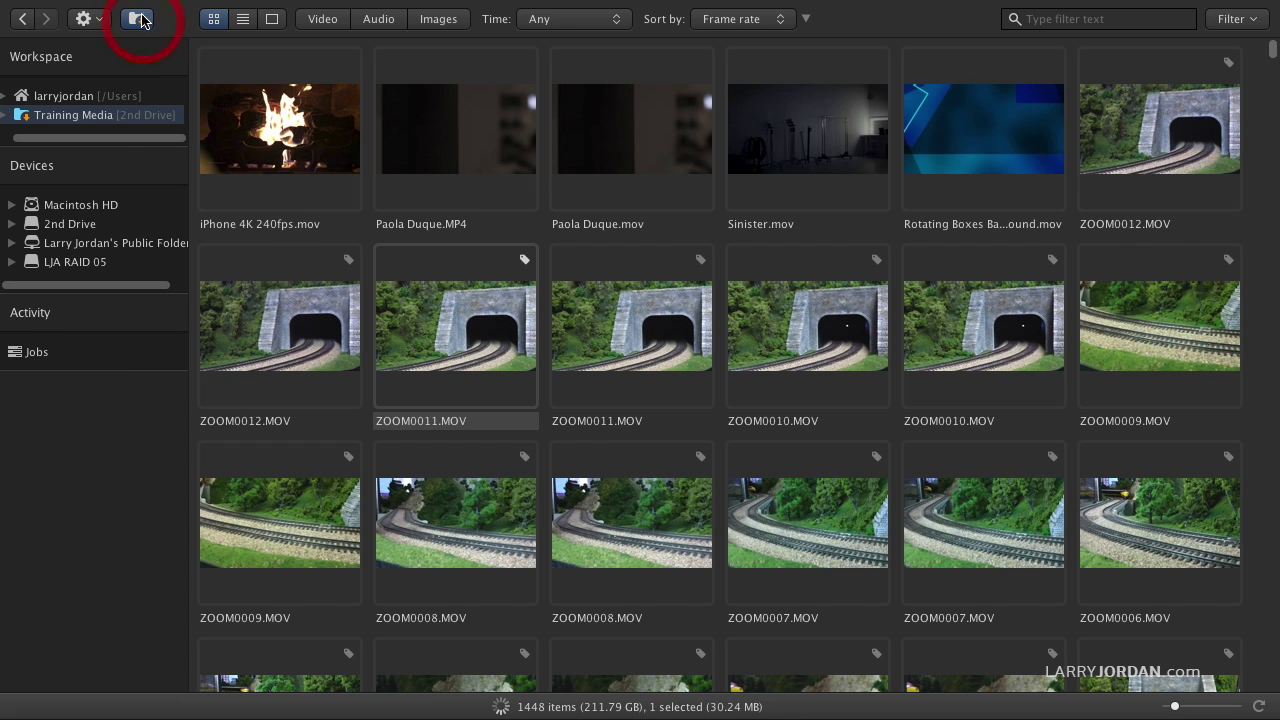
pyautogui.click(5, 115)
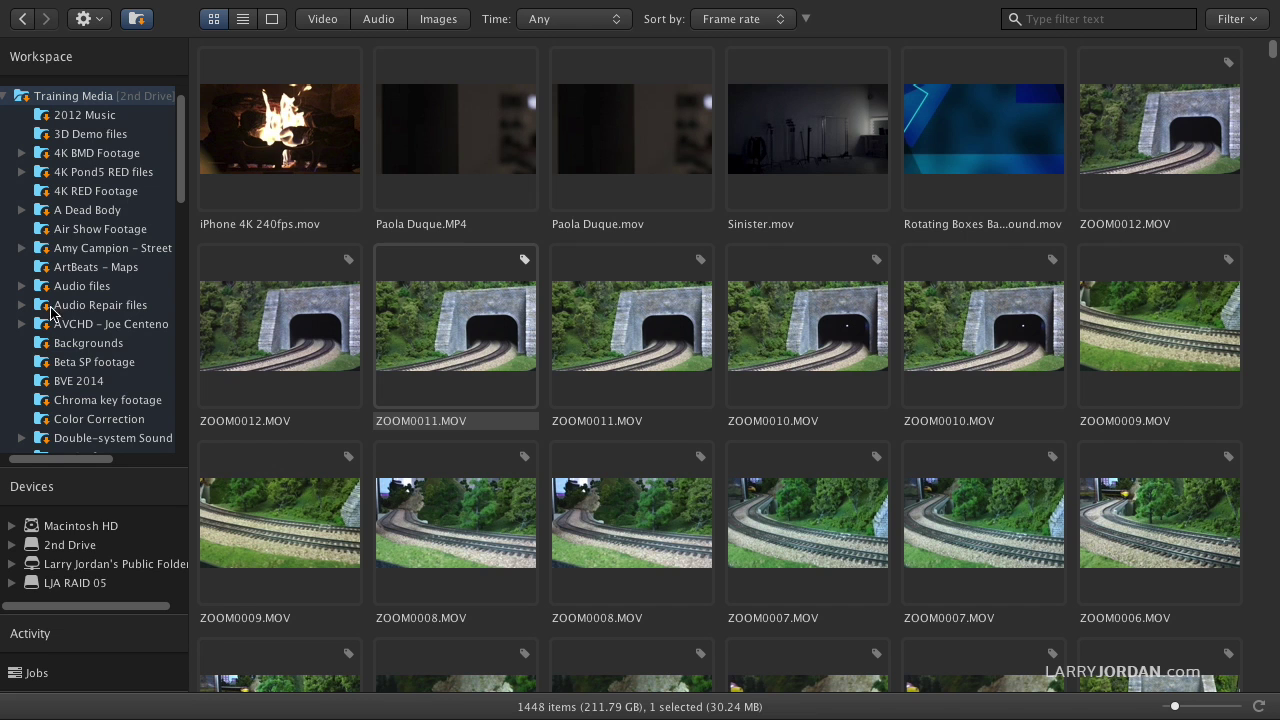
pyautogui.click(136, 20)
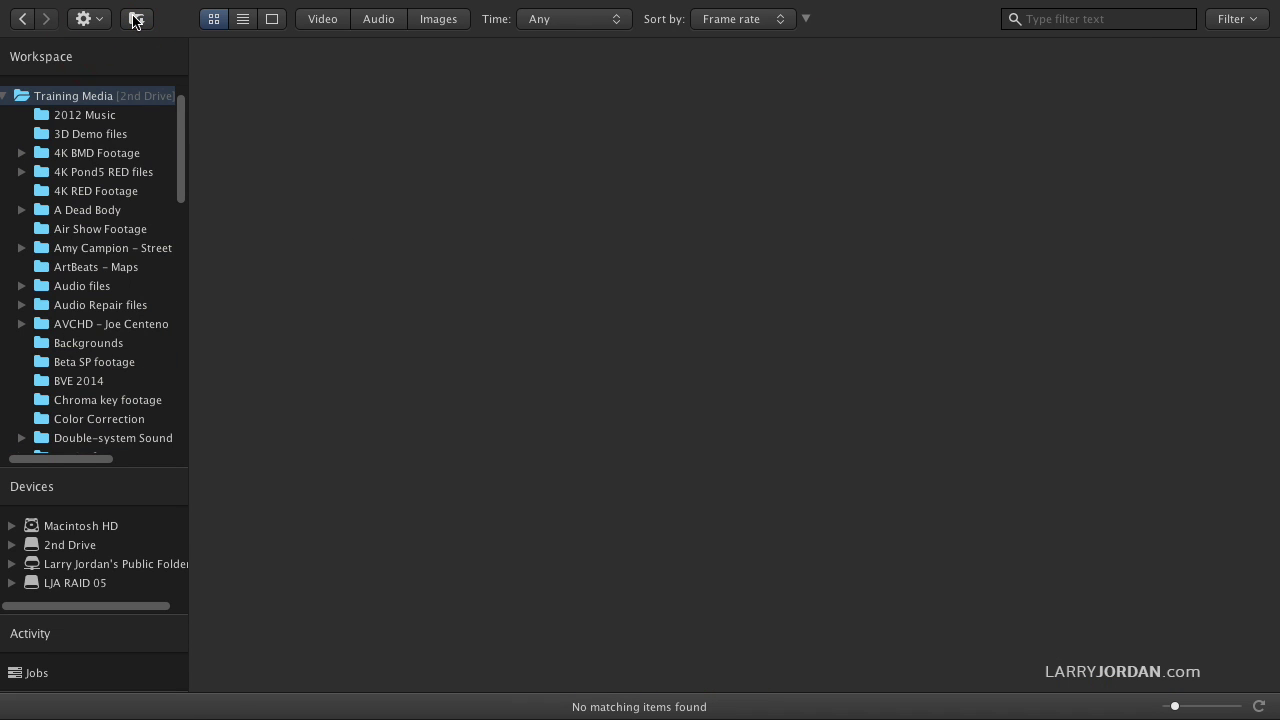
pyautogui.click(136, 20)
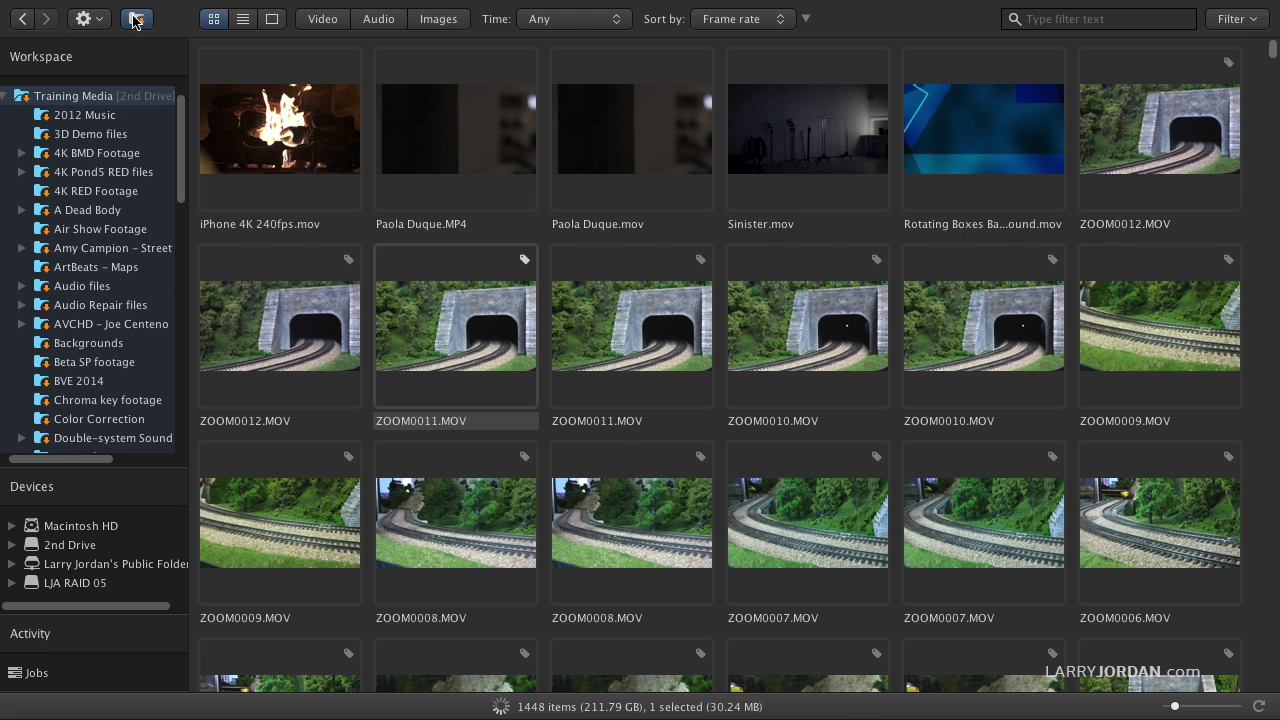
pyautogui.click(136, 20)
pyautogui.click(136, 20)
pyautogui.scroll(-5, 700, 397)
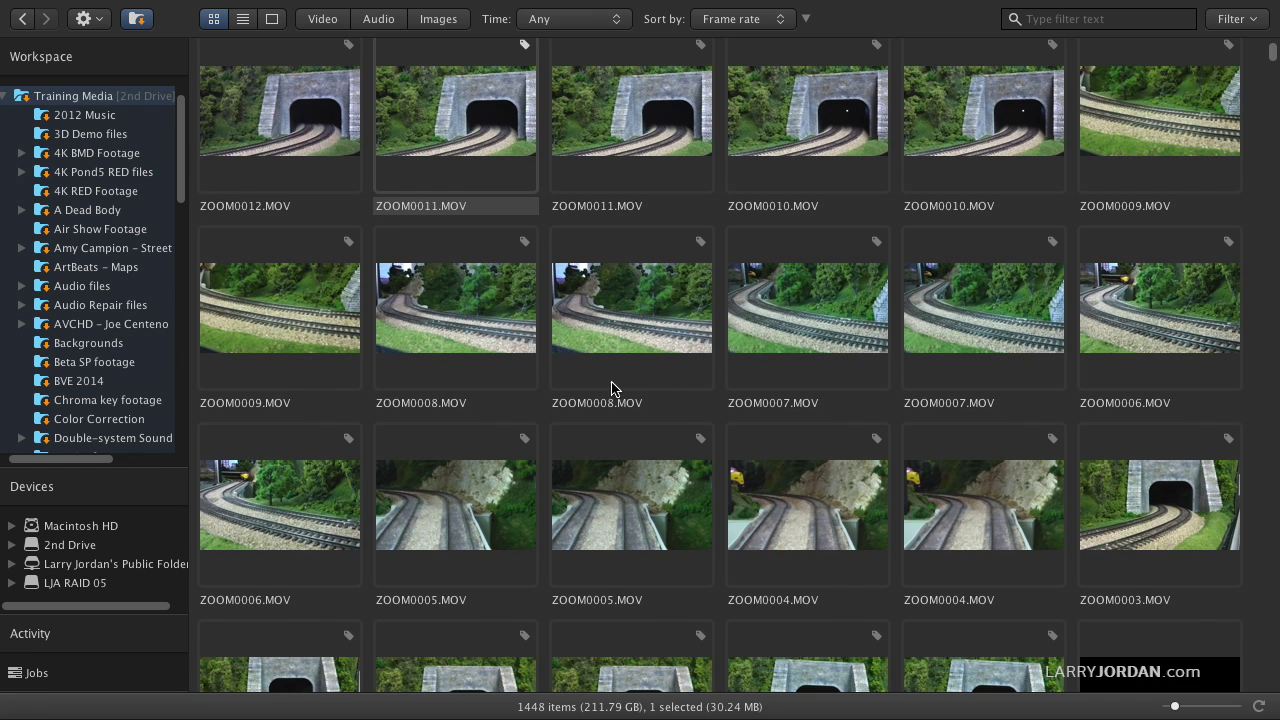
pyautogui.scroll(-15, 613, 388)
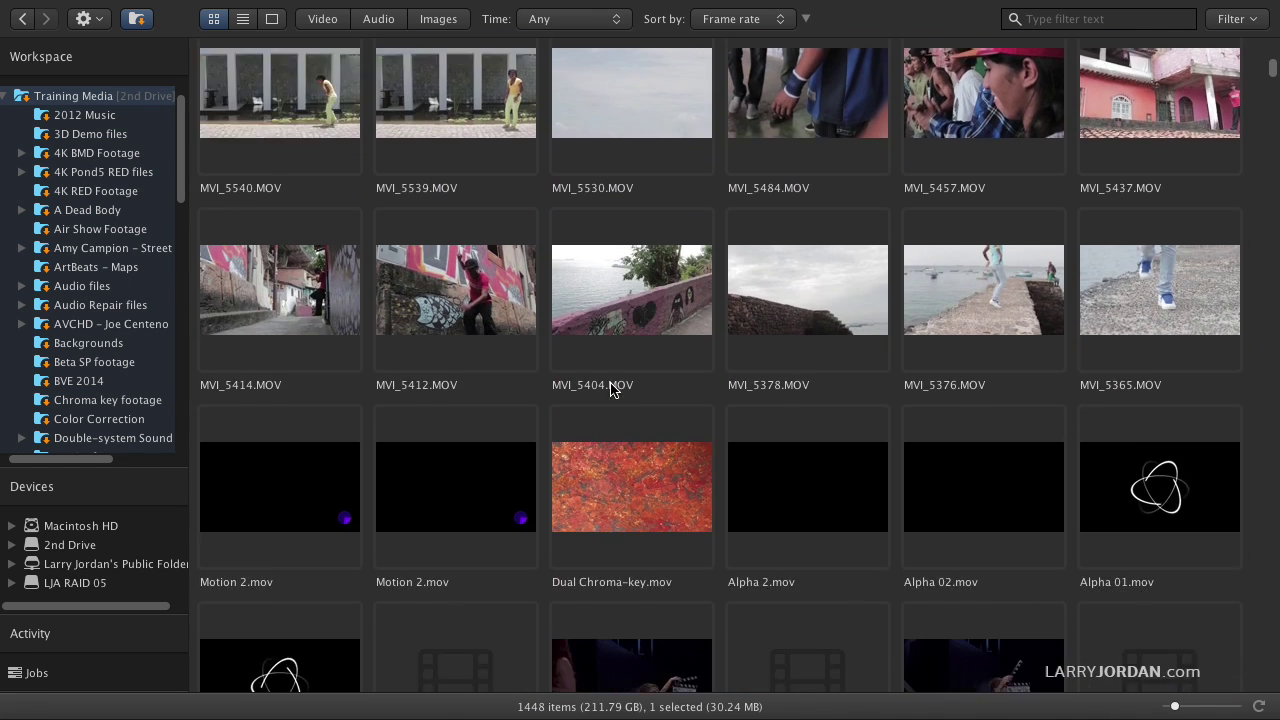
pyautogui.scroll(-10, 613, 388)
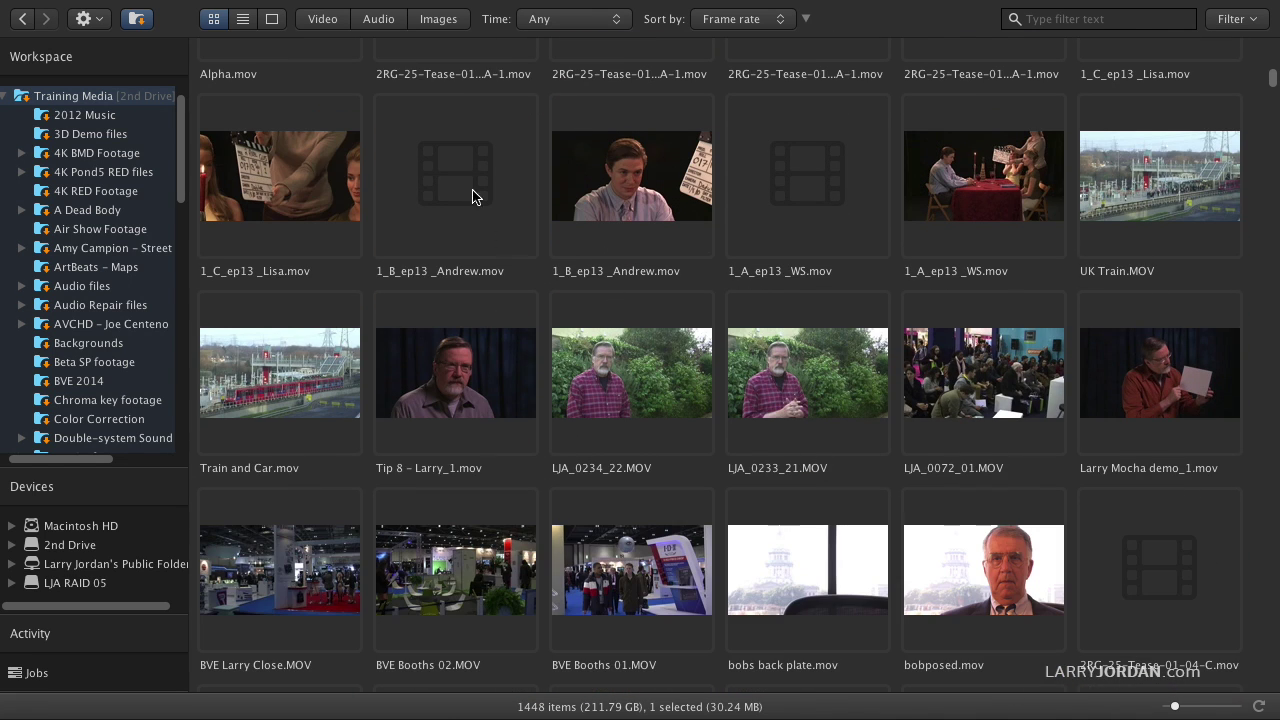
pyautogui.click(325, 21)
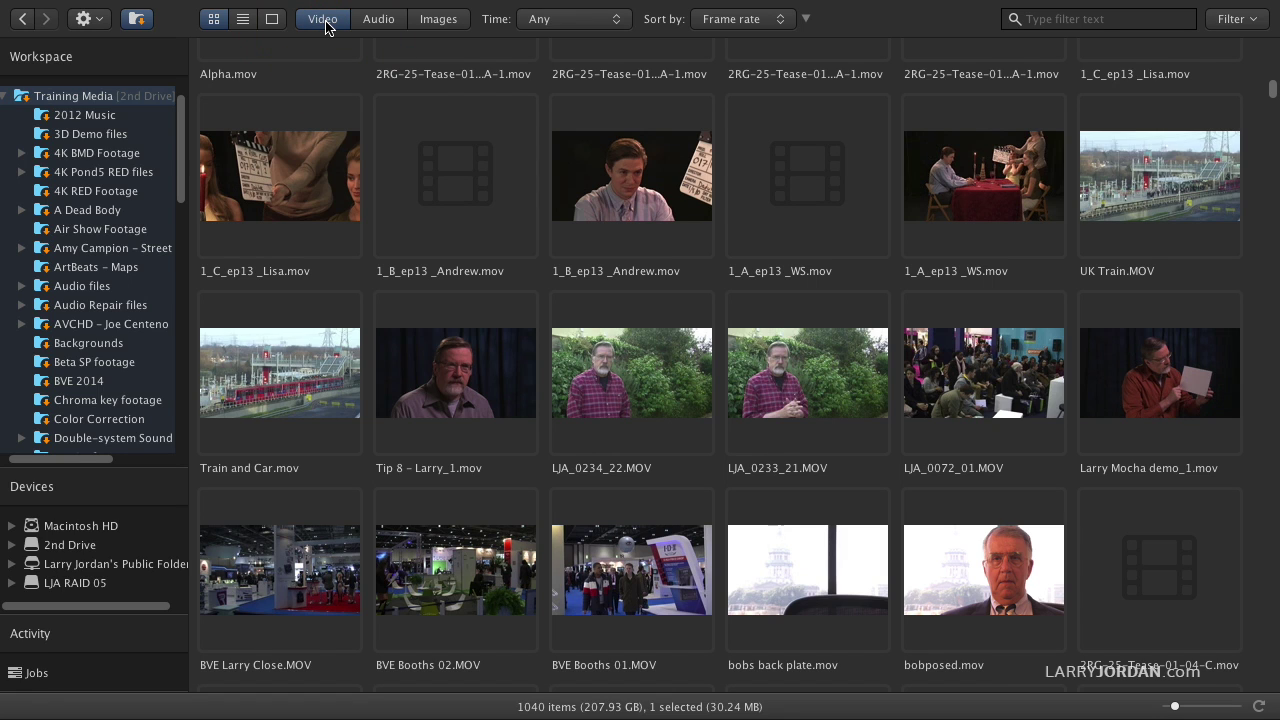
pyautogui.click(376, 22)
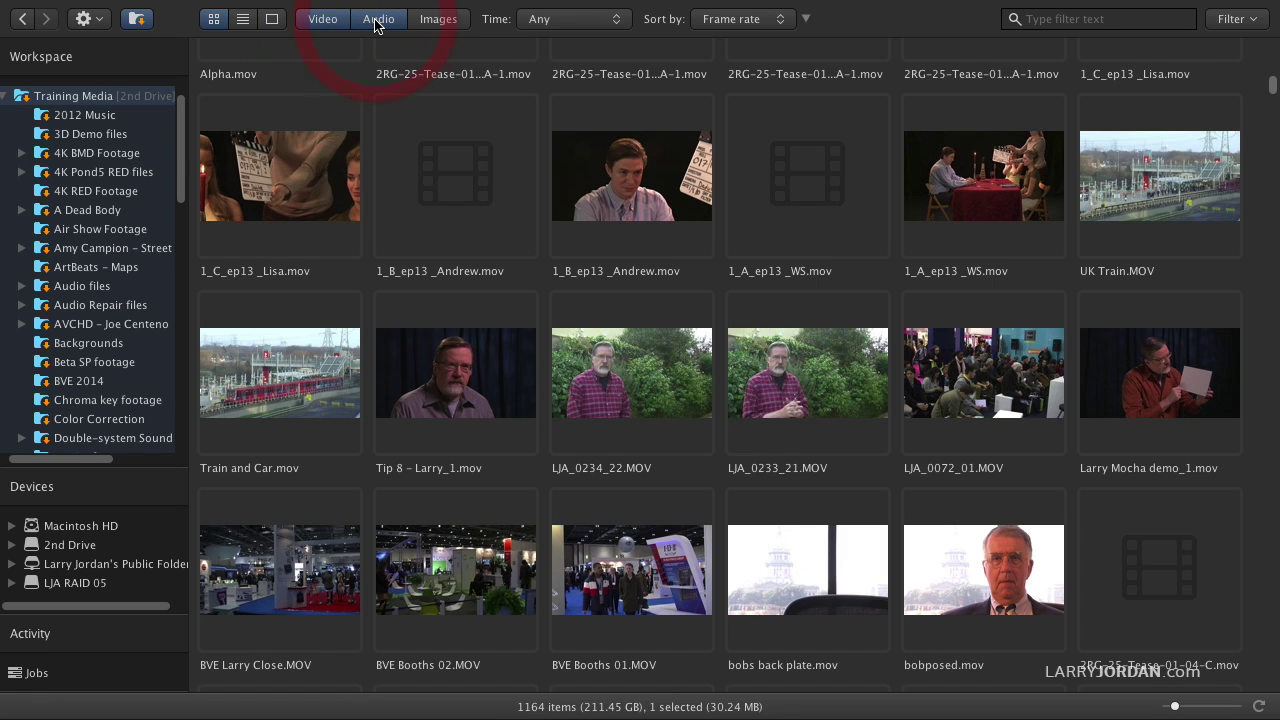
pyautogui.click(321, 22)
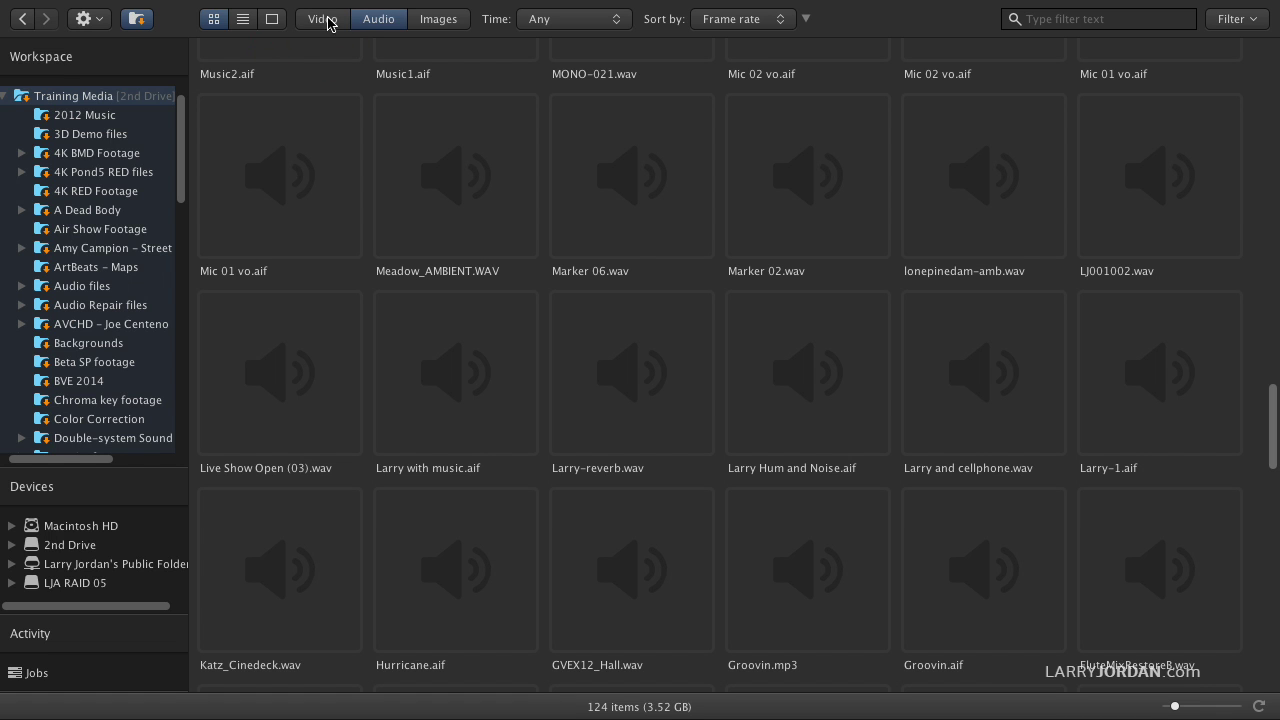
pyautogui.click(381, 22)
pyautogui.click(445, 24)
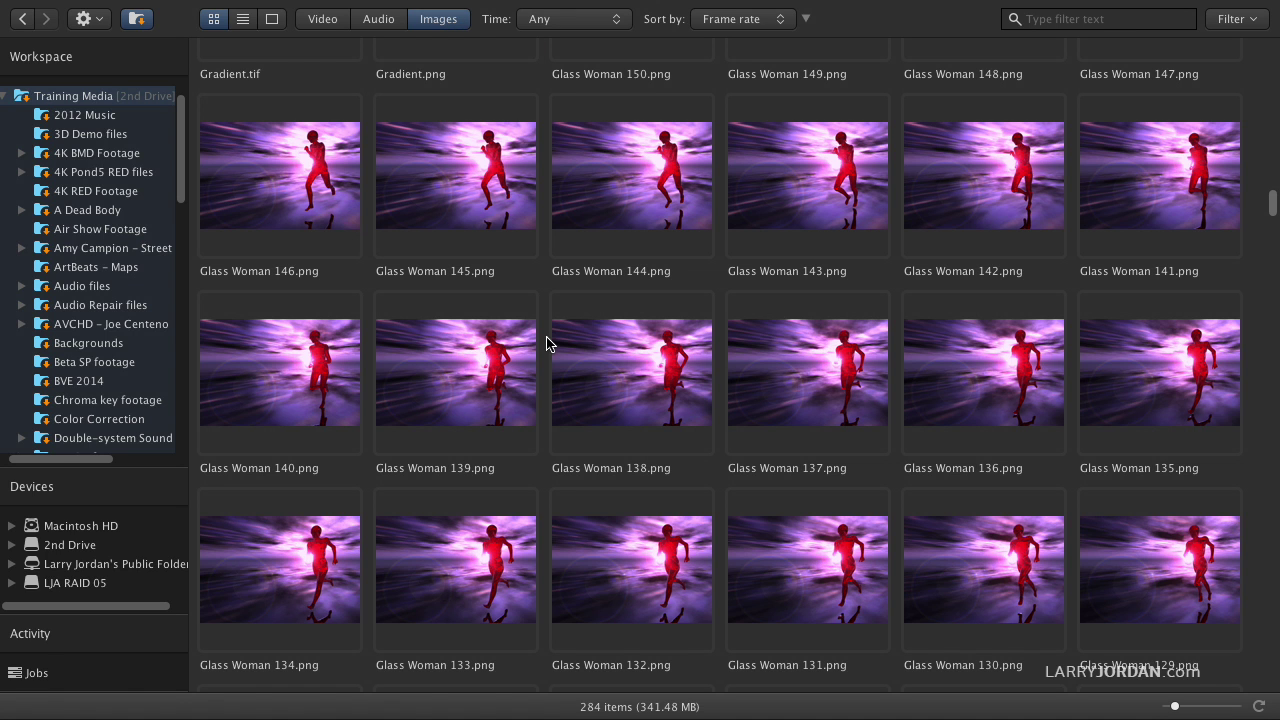
pyautogui.scroll(-2, 546, 342)
pyautogui.scroll(-10, 546, 343)
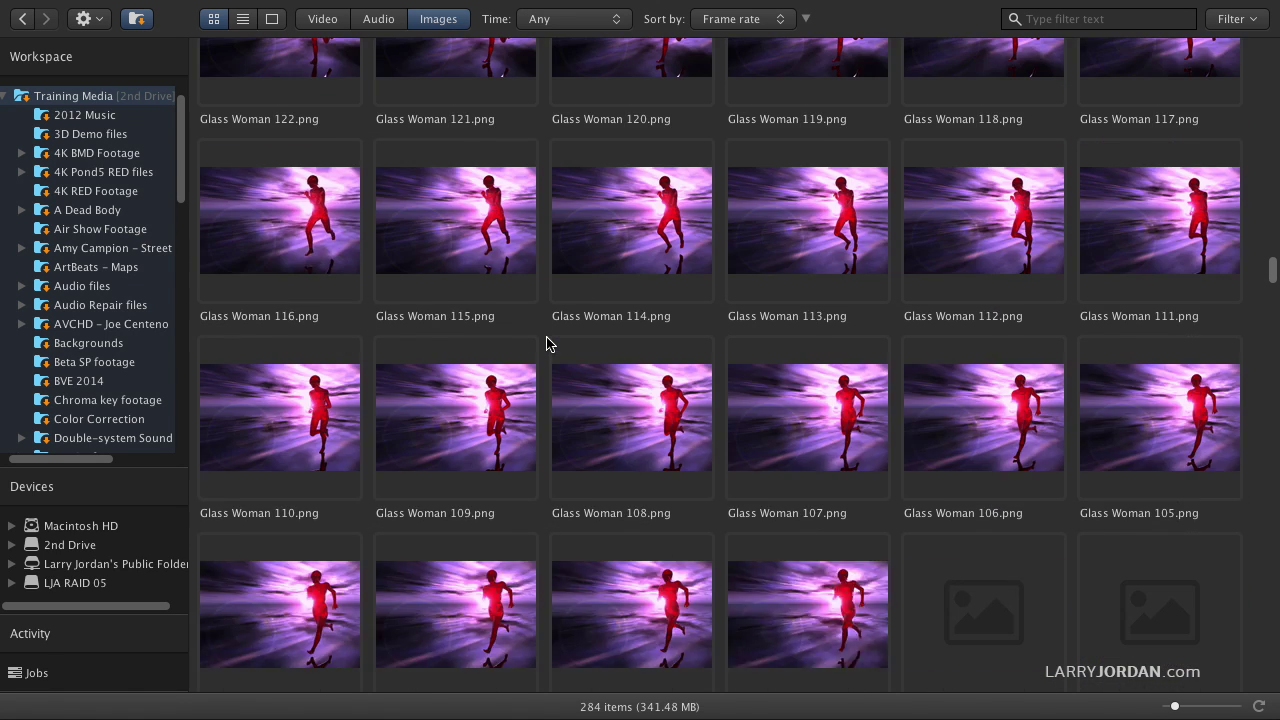
pyautogui.scroll(-5, 546, 343)
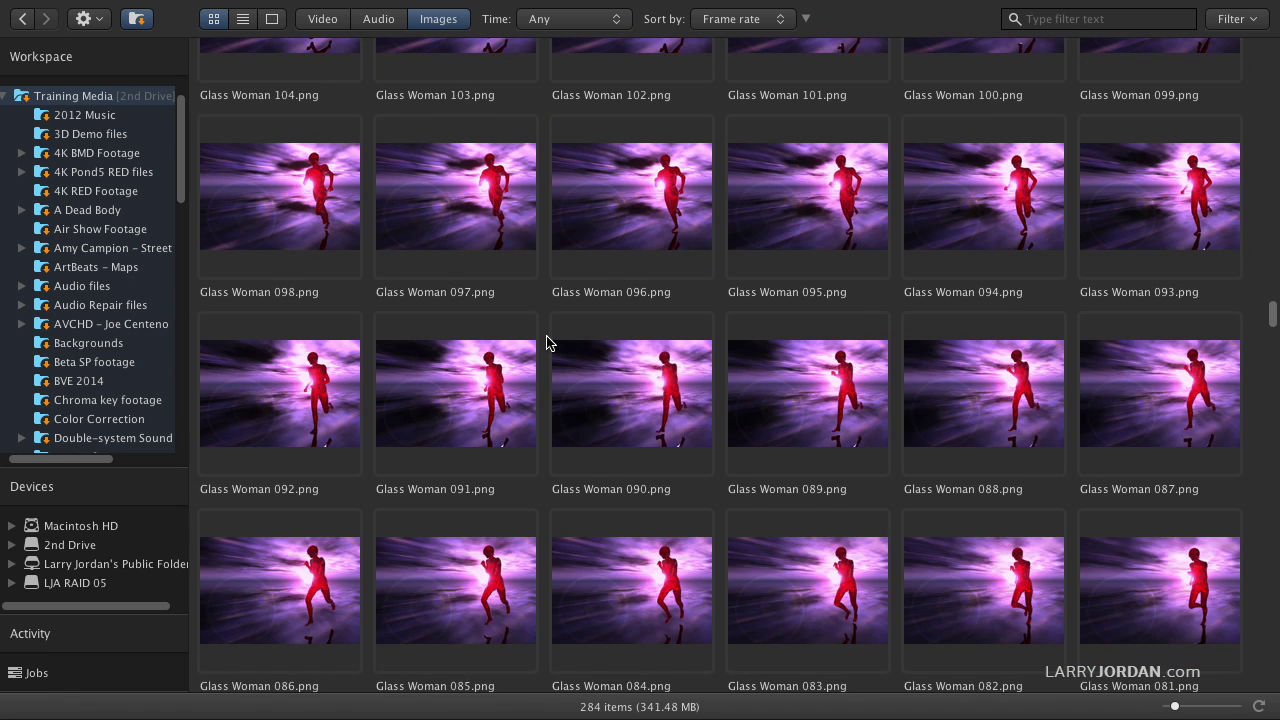
pyautogui.click(443, 19)
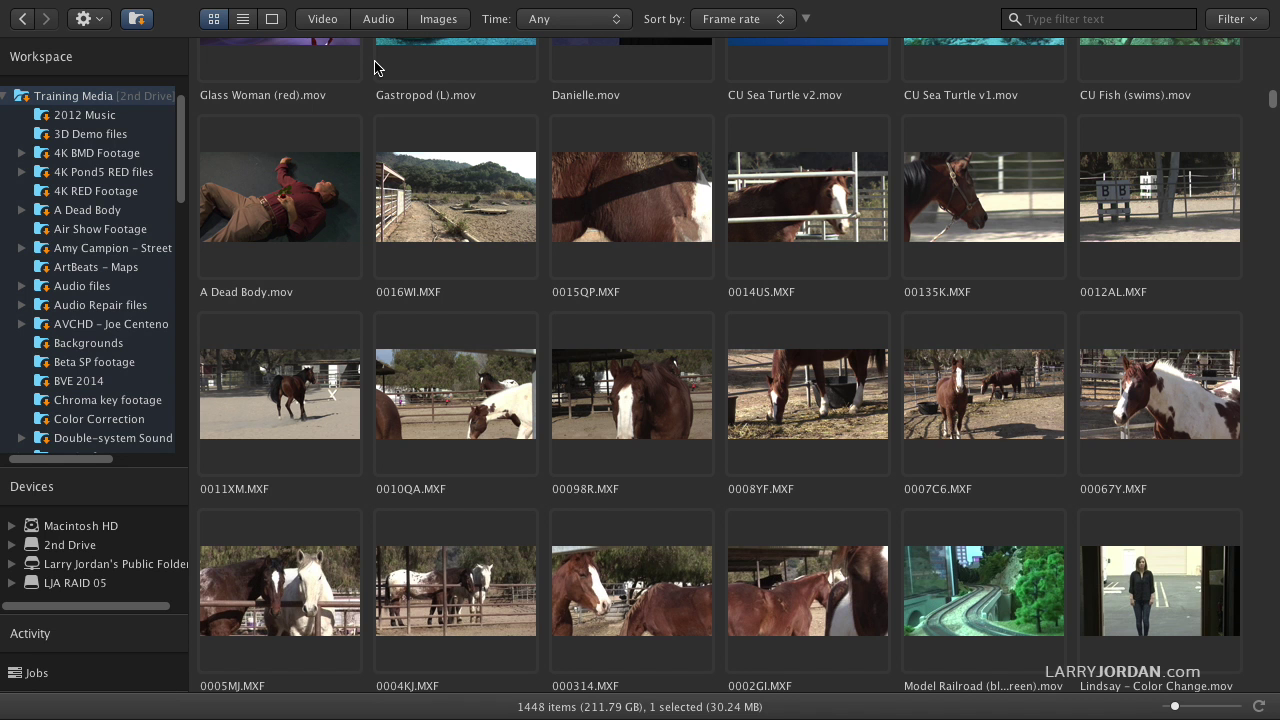
pyautogui.scroll(6, 660, 322)
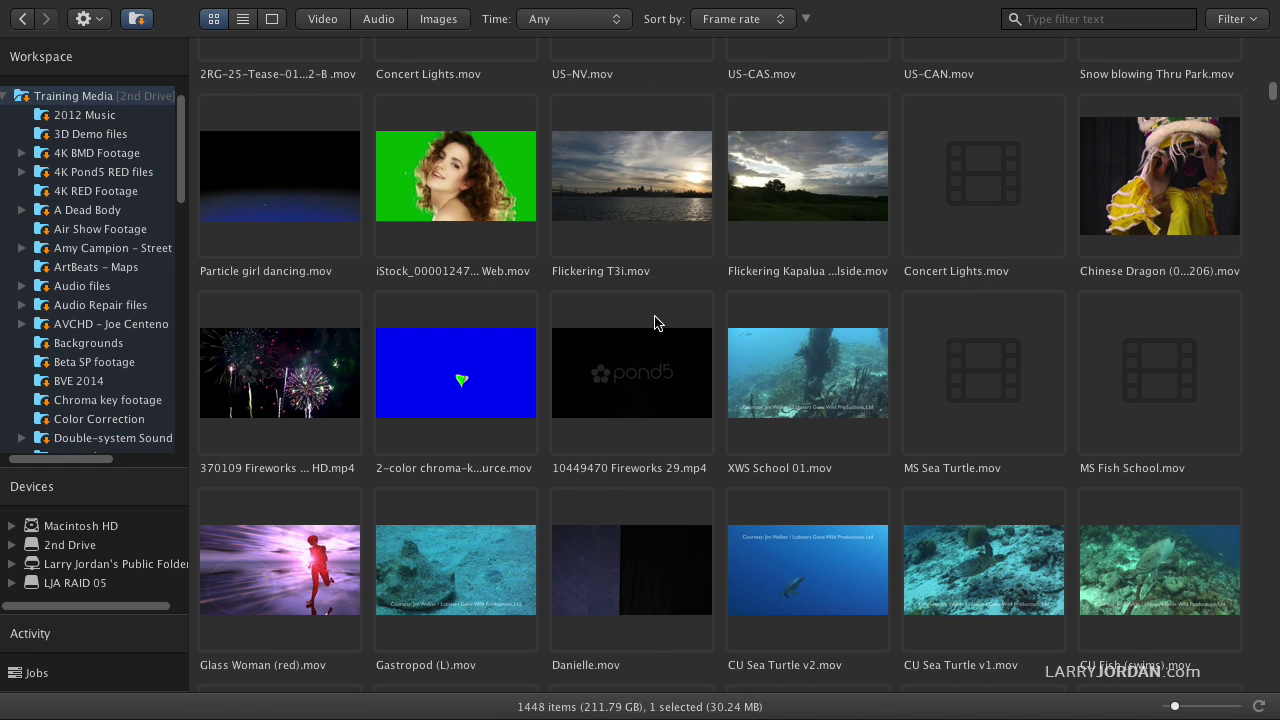
pyautogui.scroll(10, 654, 323)
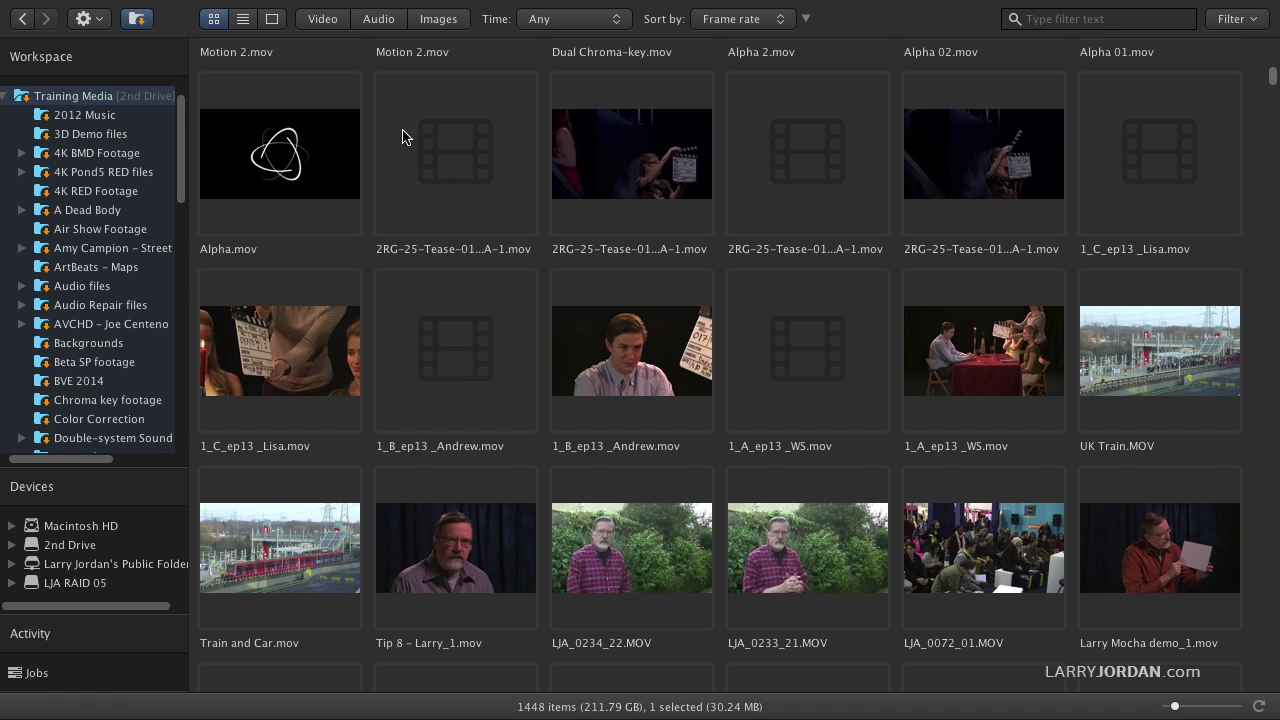
# Step: Open the Pond5 folder, try the Images and Audio filters, and leave the Video filter on
pyautogui.click(316, 21)
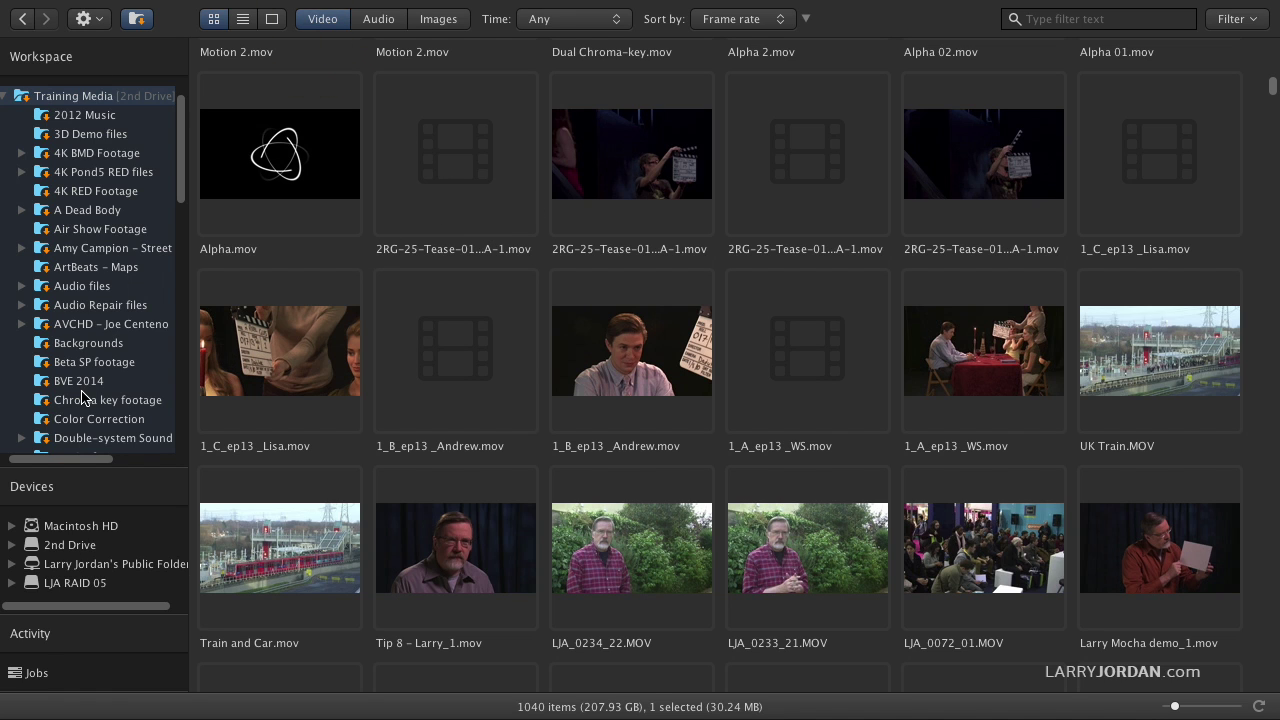
pyautogui.scroll(-10, 84, 306)
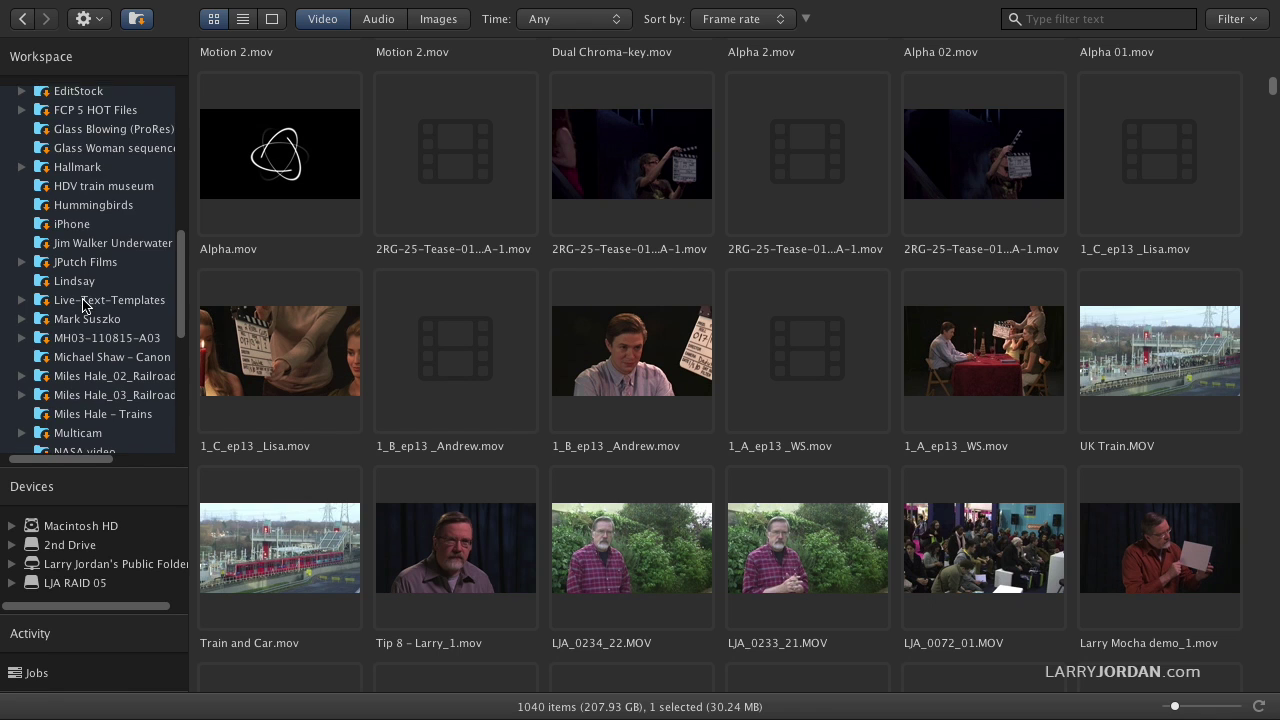
pyautogui.scroll(-4, 84, 306)
pyautogui.click(88, 346)
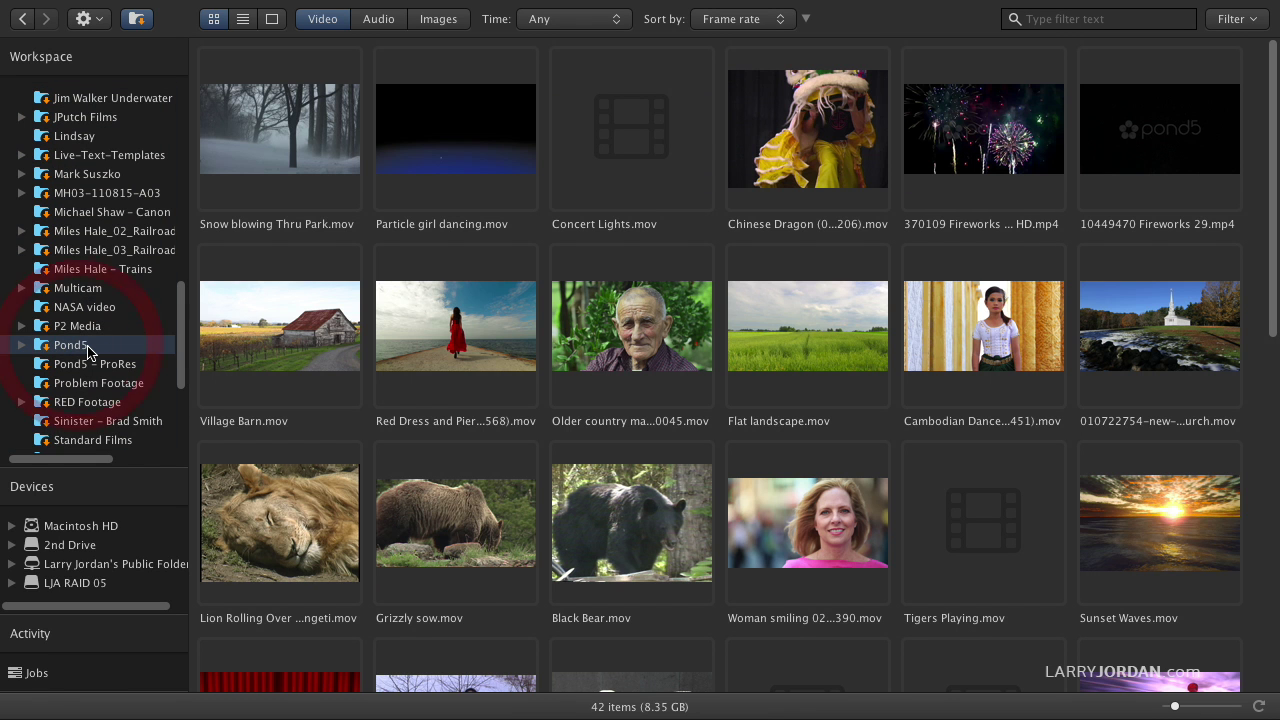
pyautogui.click(447, 27)
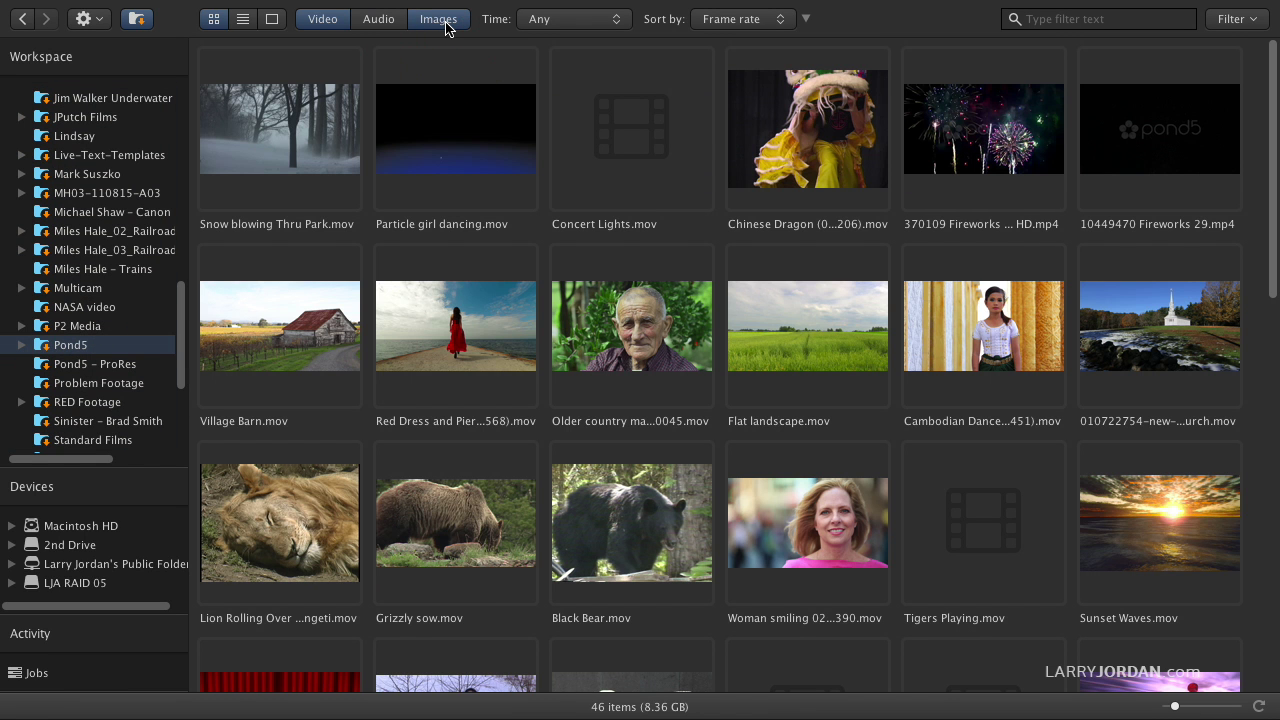
pyautogui.click(323, 20)
pyautogui.click(425, 19)
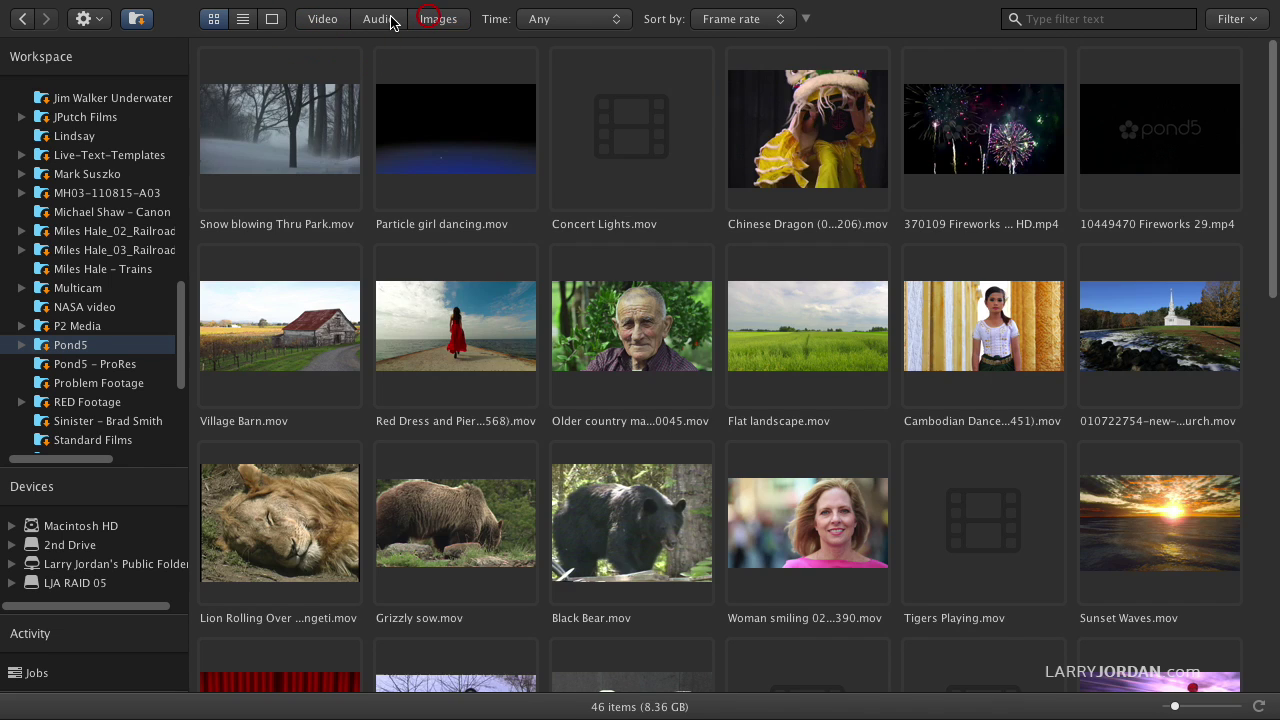
pyautogui.click(391, 18)
pyautogui.click(339, 22)
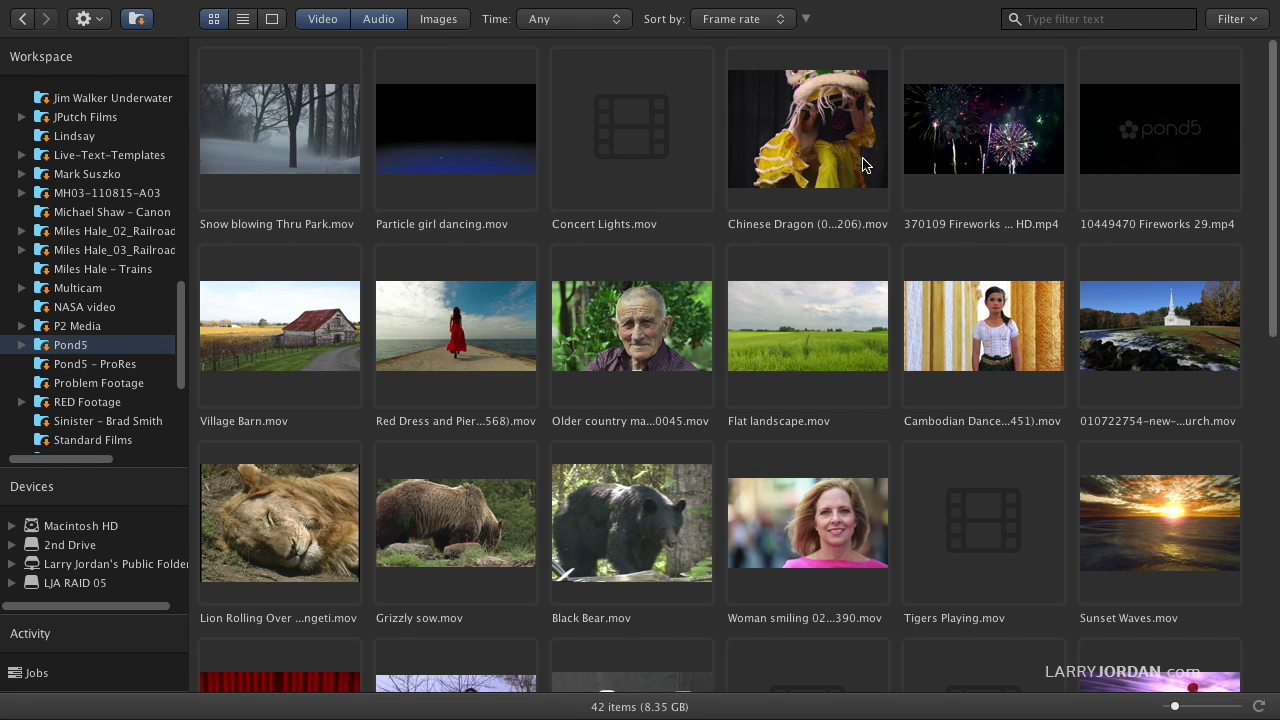
# Step: Open and play the Chinese Dragon clip, then scrub the playhead to 01:03:34:09
pyautogui.doubleClick(800, 145)
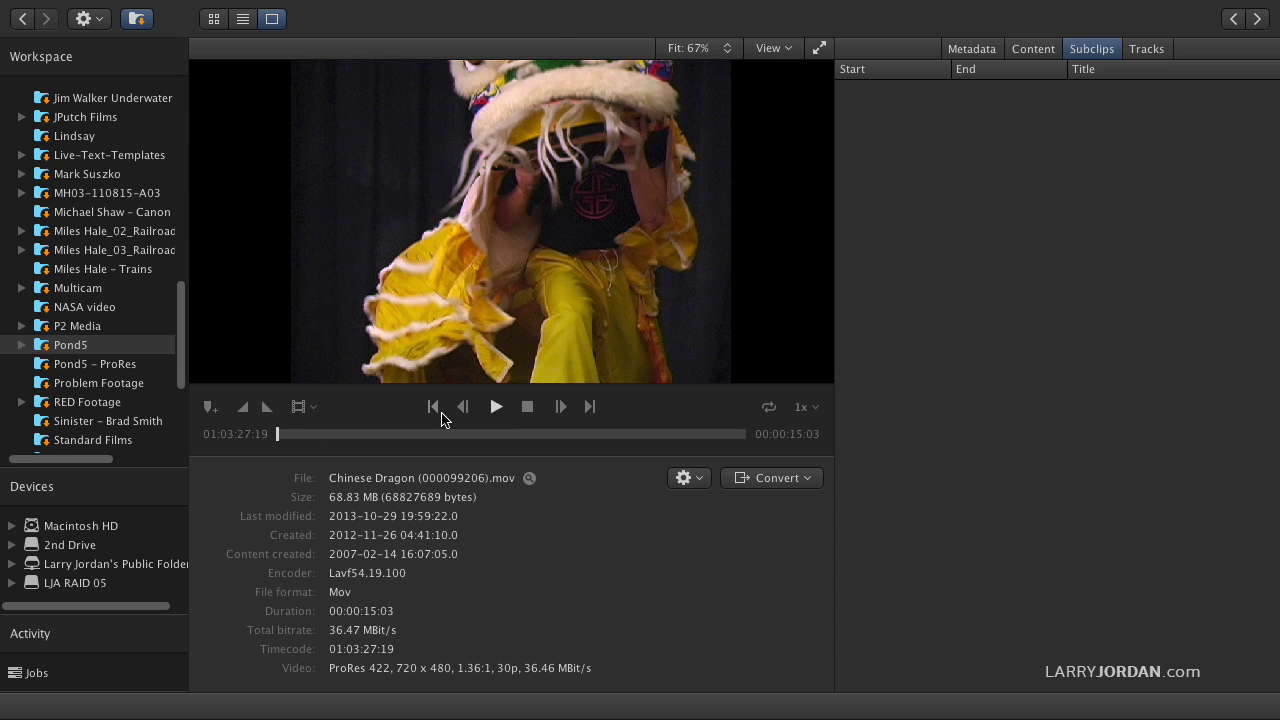
pyautogui.press('space')
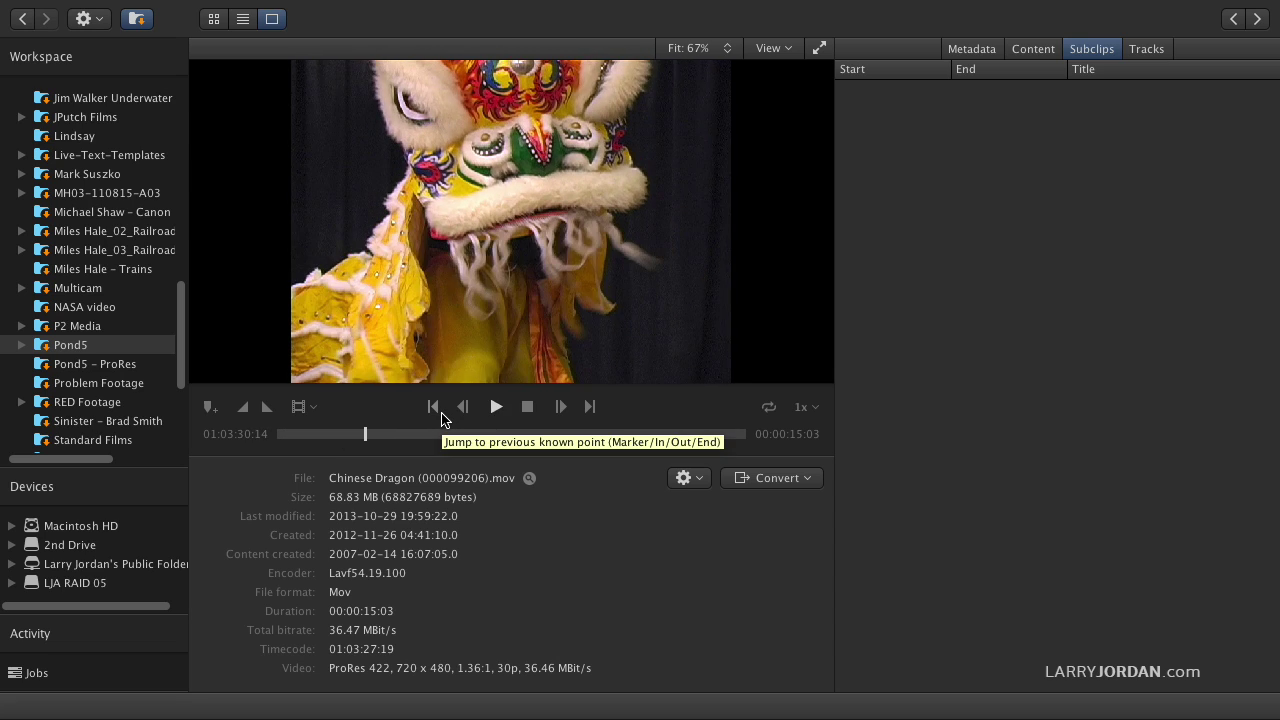
pyautogui.moveTo(366, 434)
pyautogui.mouseDown()
pyautogui.moveTo(346, 434)
pyautogui.moveTo(367, 440)
pyautogui.mouseUp()
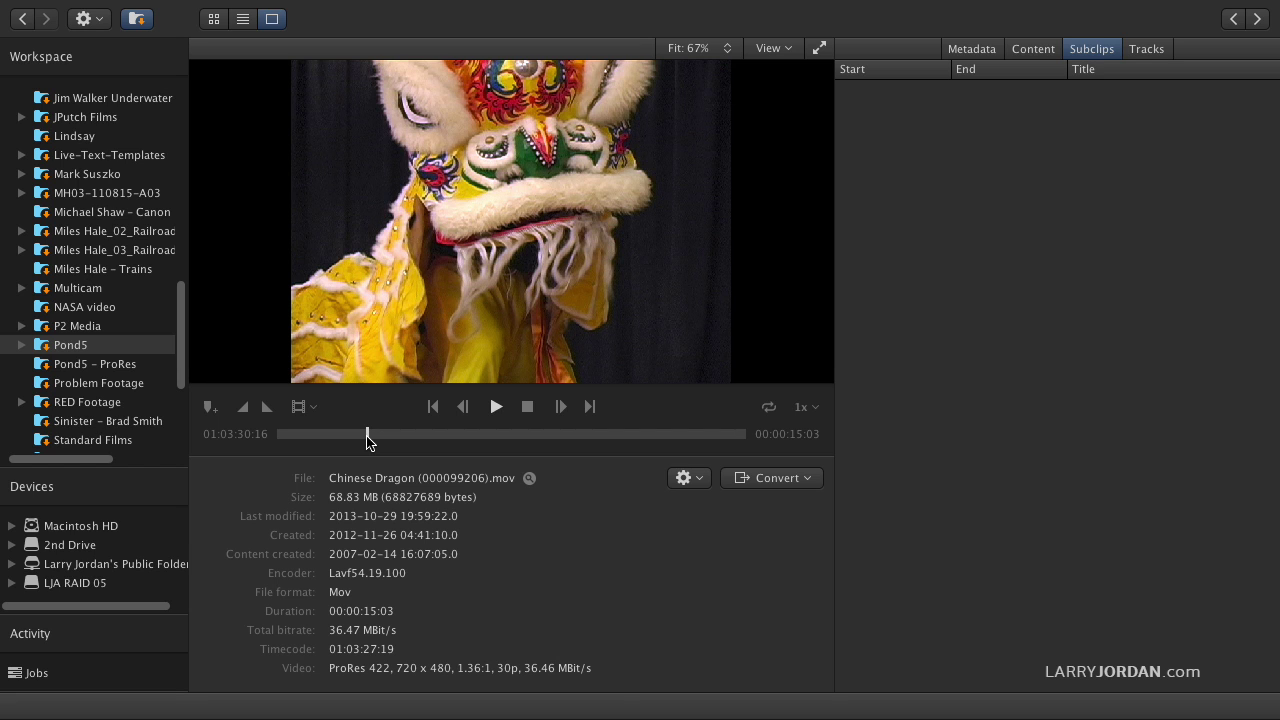
pyautogui.click(484, 437)
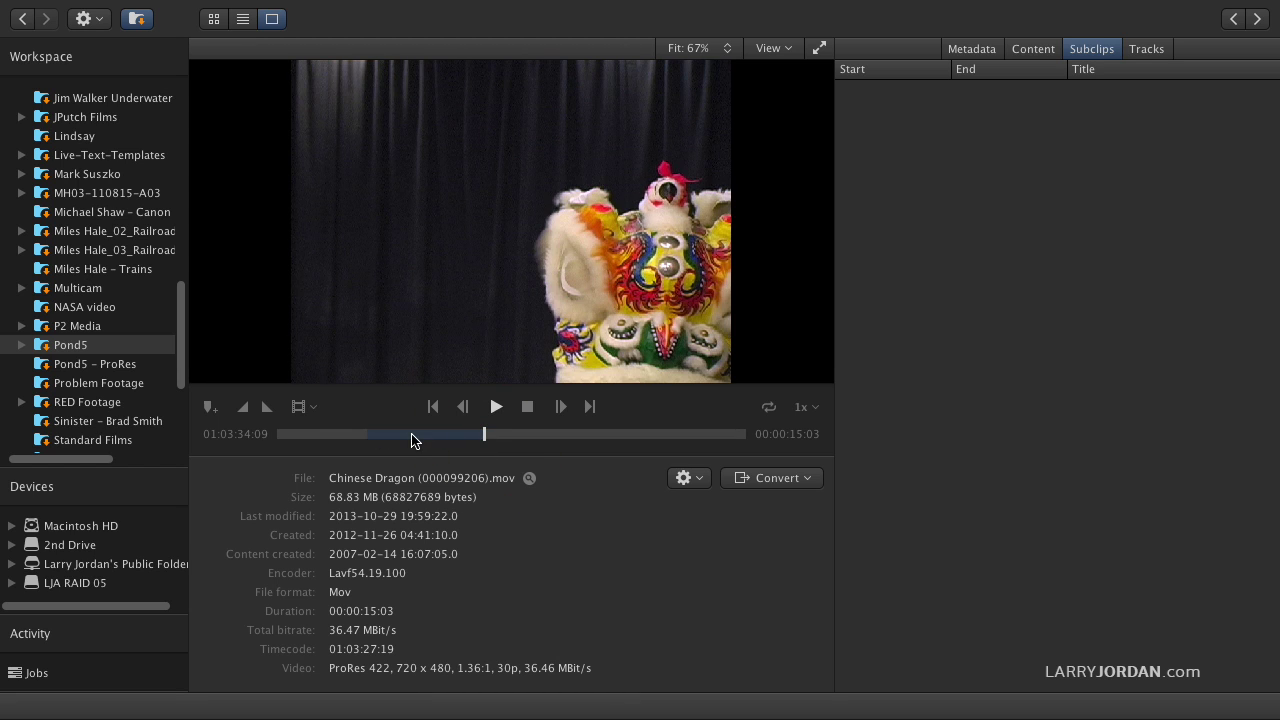
# Step: Create a subclip named 'Dancing Dragon' from the marked Chinese Dragon range
pyautogui.click(299, 407)
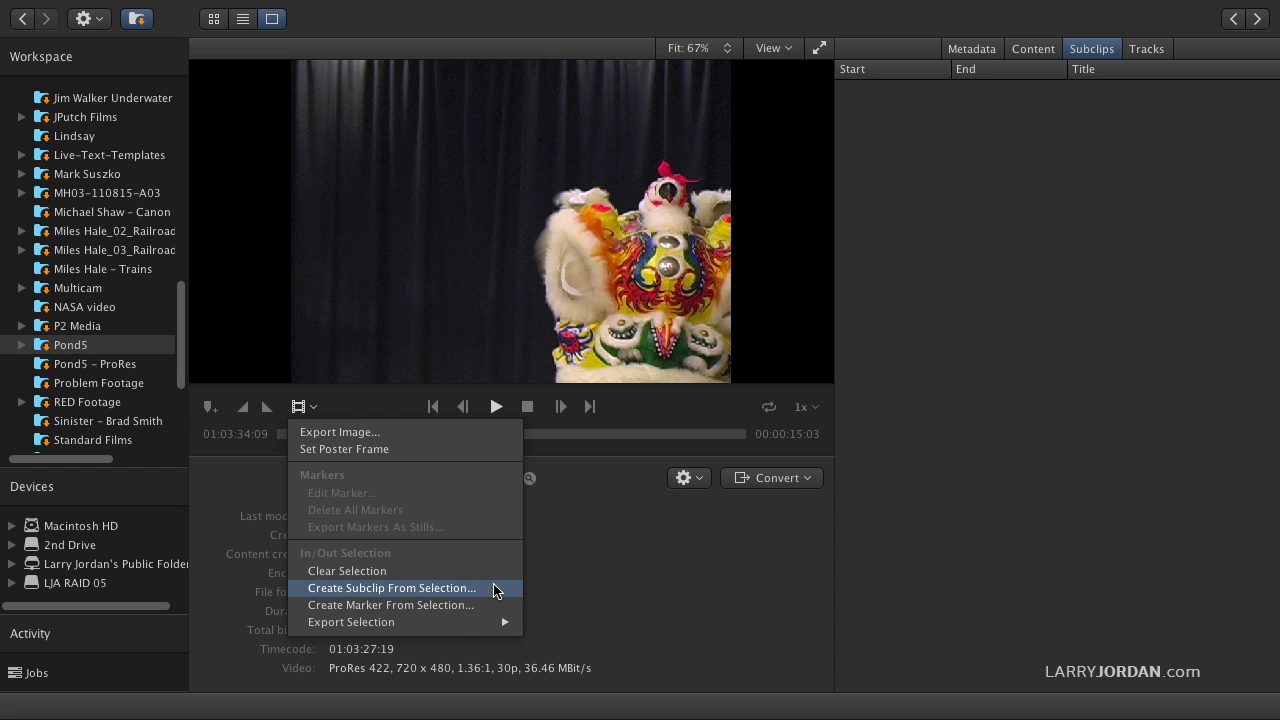
pyautogui.click(496, 590)
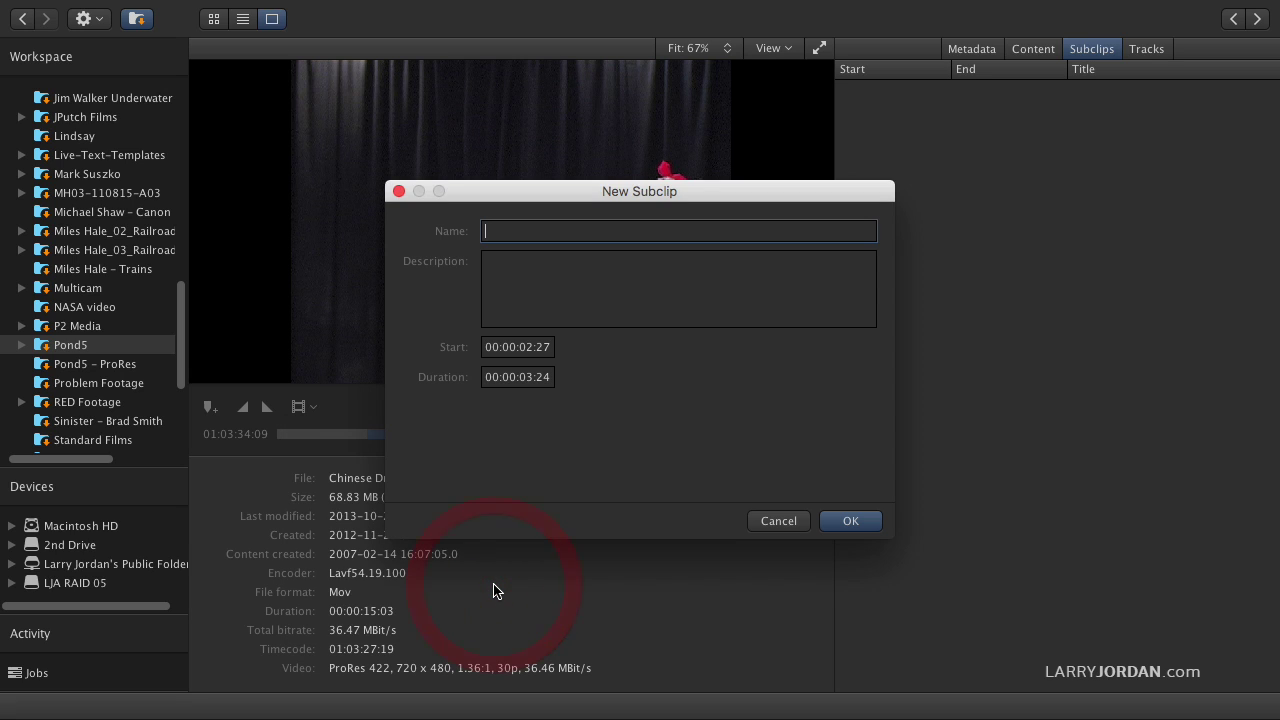
pyautogui.write('Dancing Dragon')
pyautogui.press('Return')
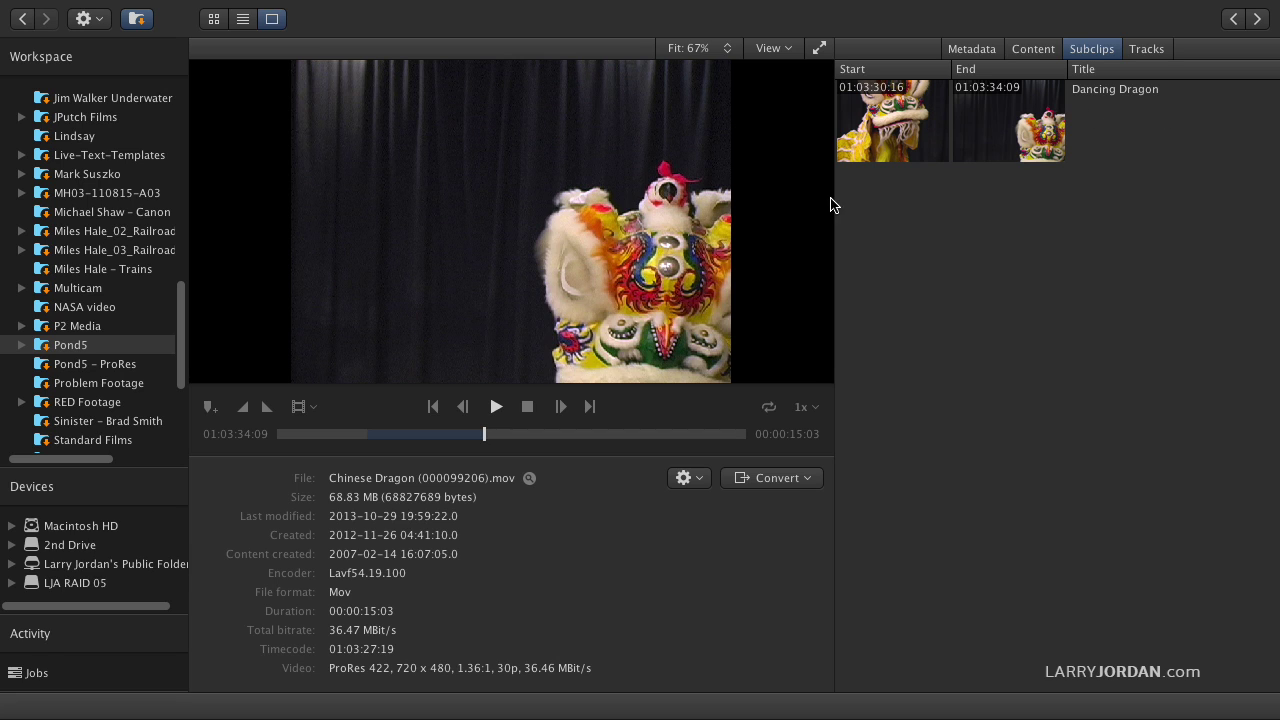
pyautogui.click(697, 479)
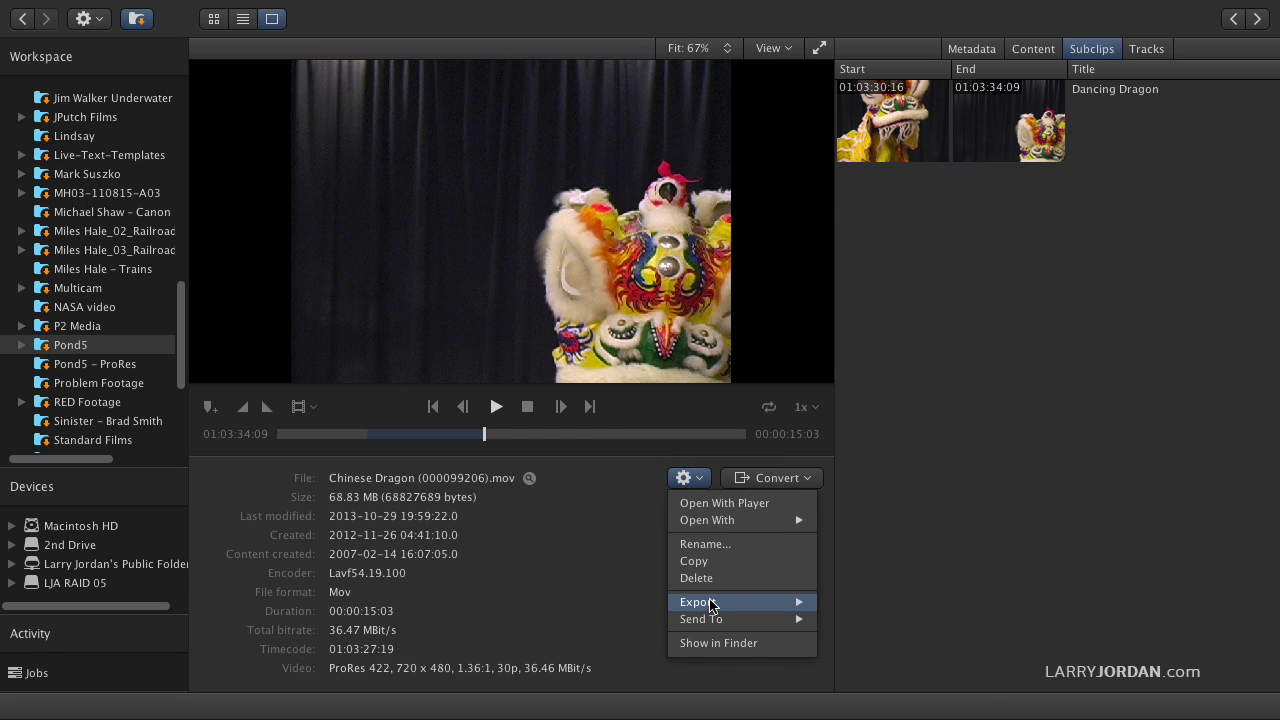
pyautogui.moveTo(709, 606)
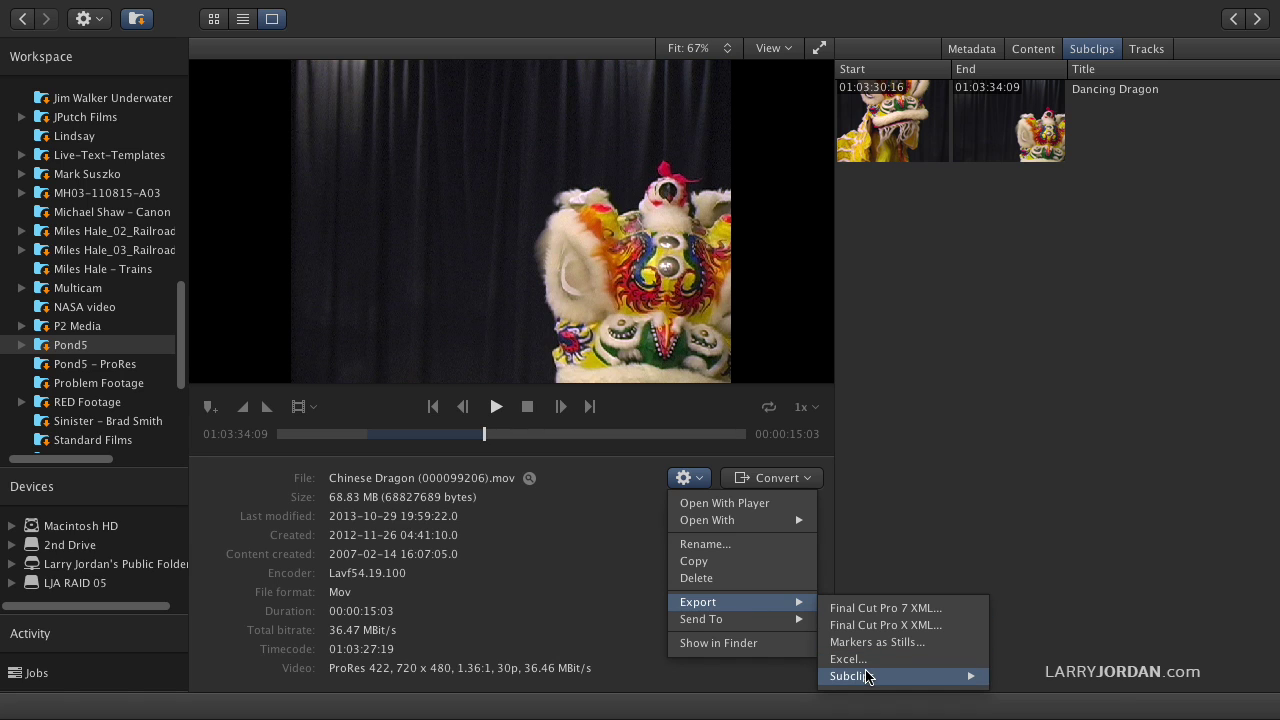
pyautogui.moveTo(852, 676)
pyautogui.moveTo(1059, 605)
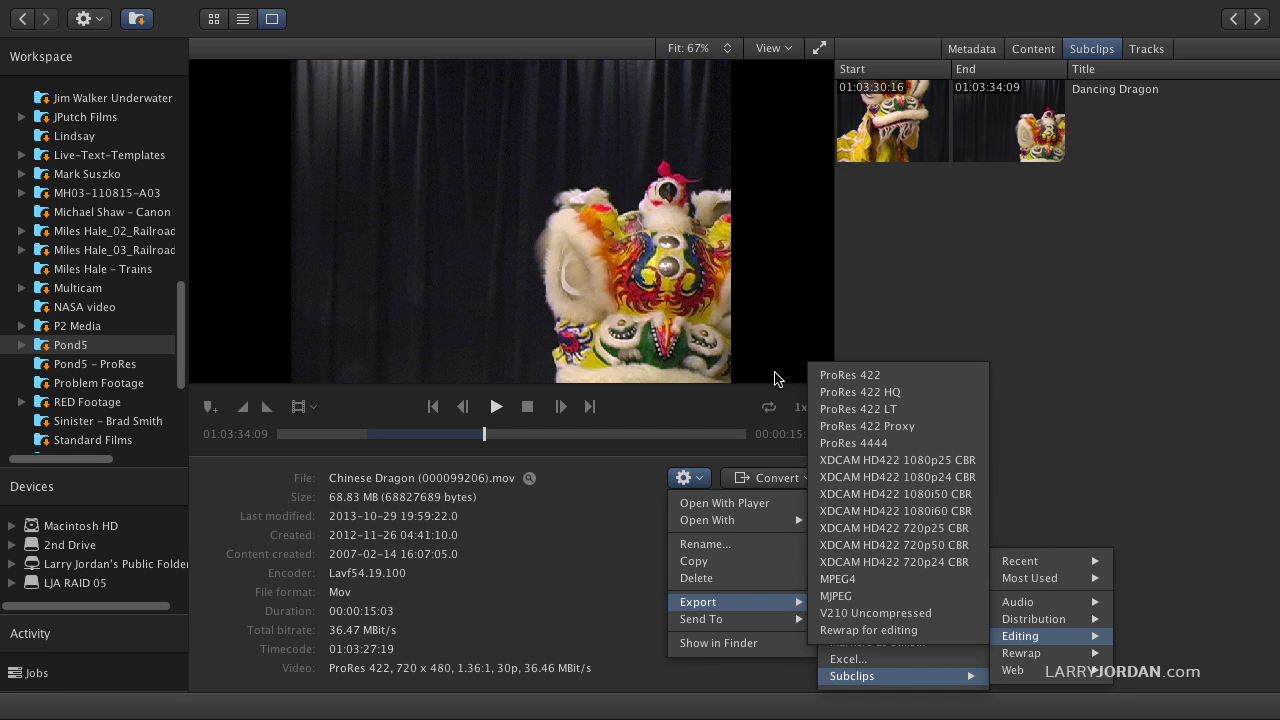
pyautogui.click(900, 284)
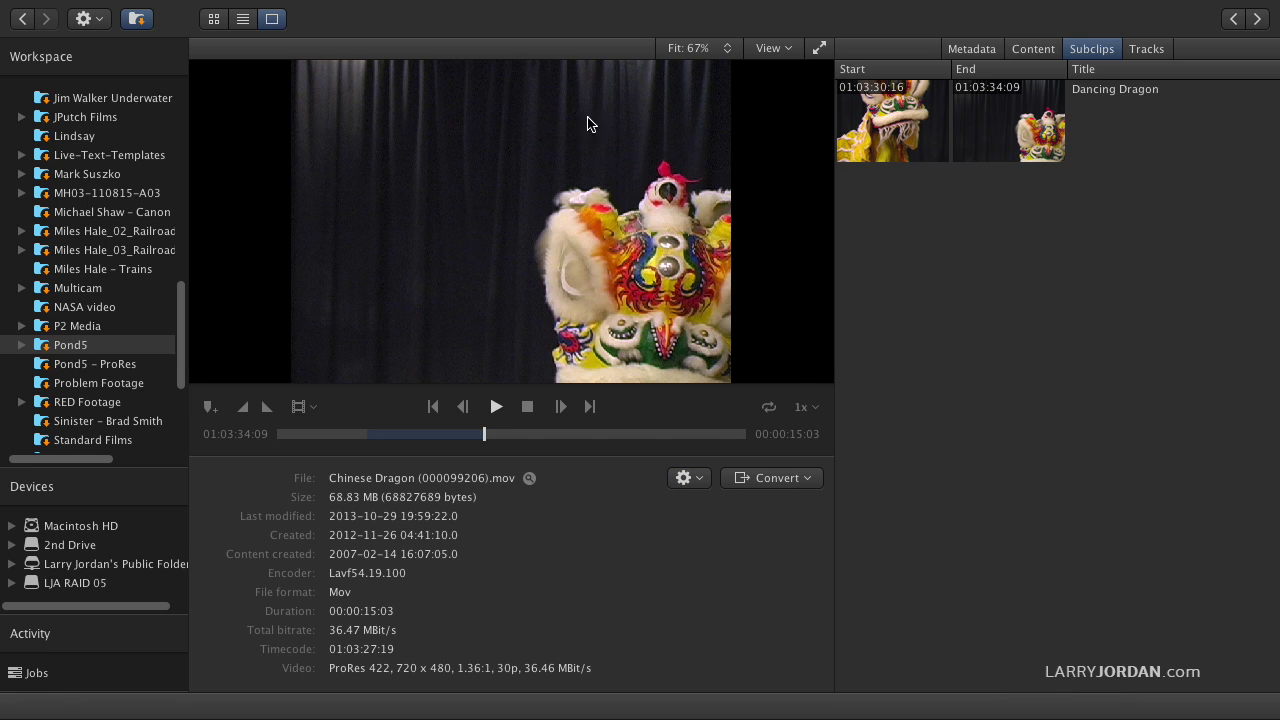
pyautogui.click(214, 19)
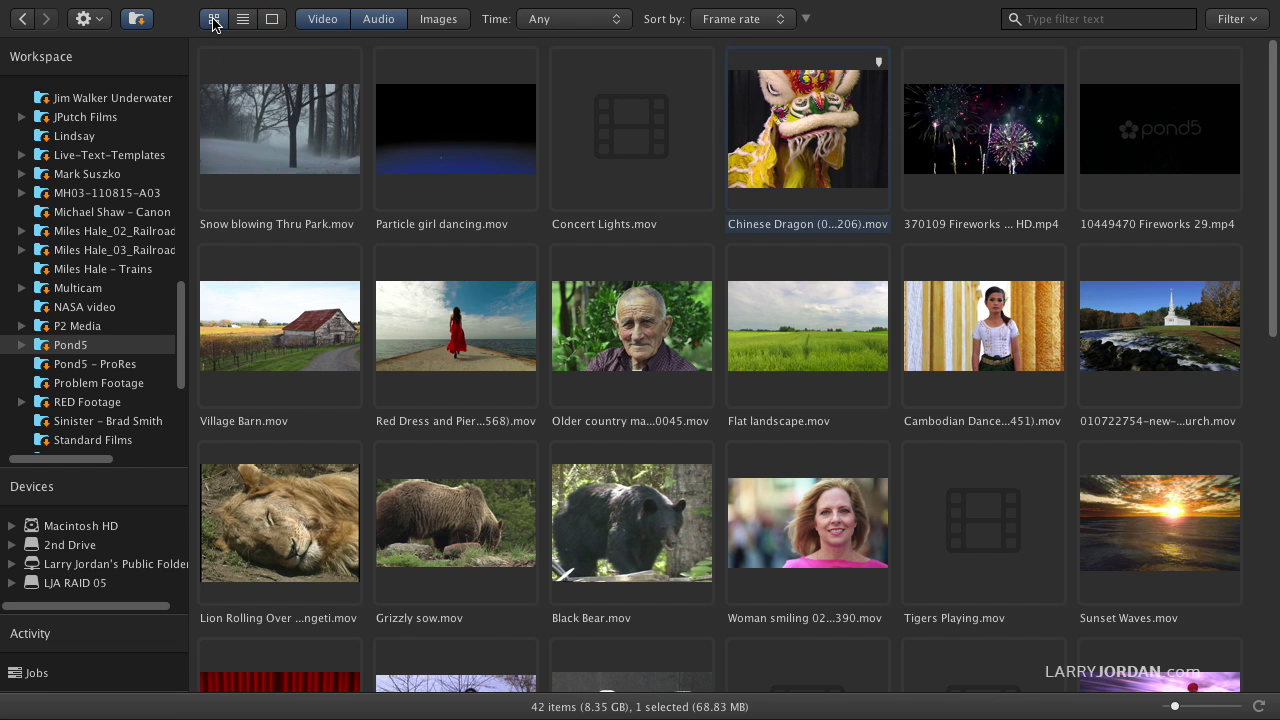
pyautogui.click(242, 19)
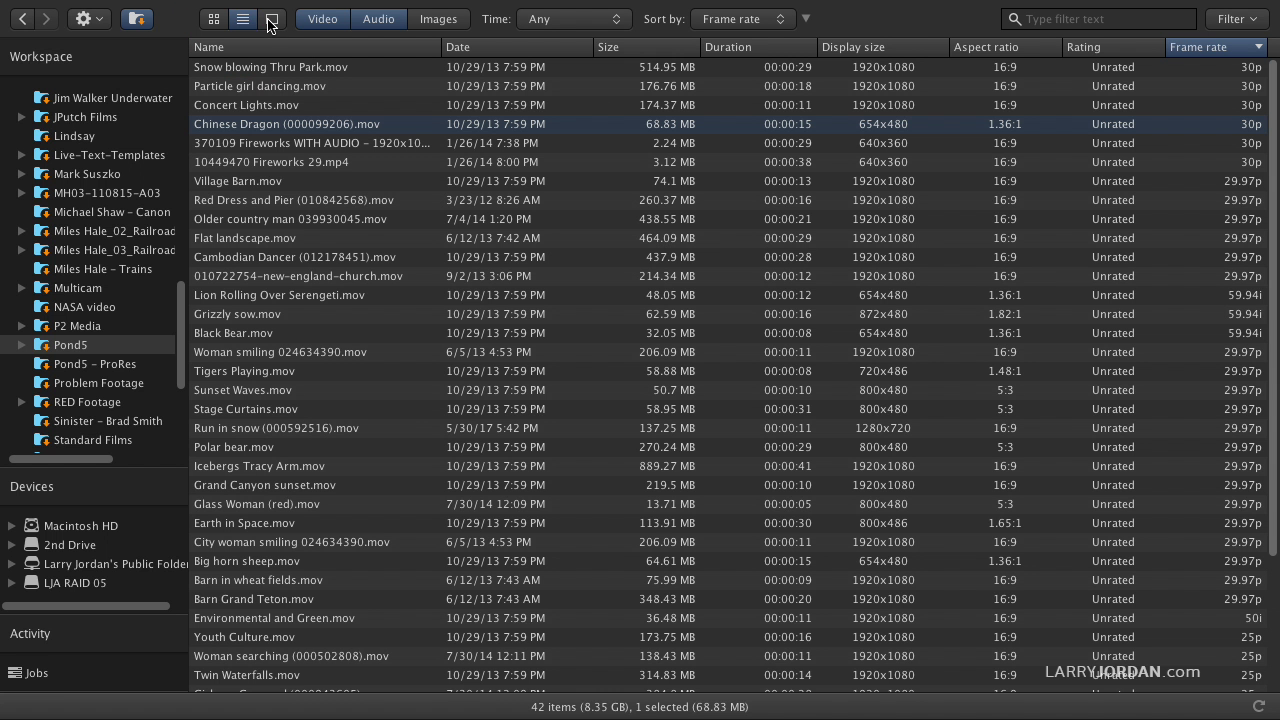
pyautogui.click(270, 19)
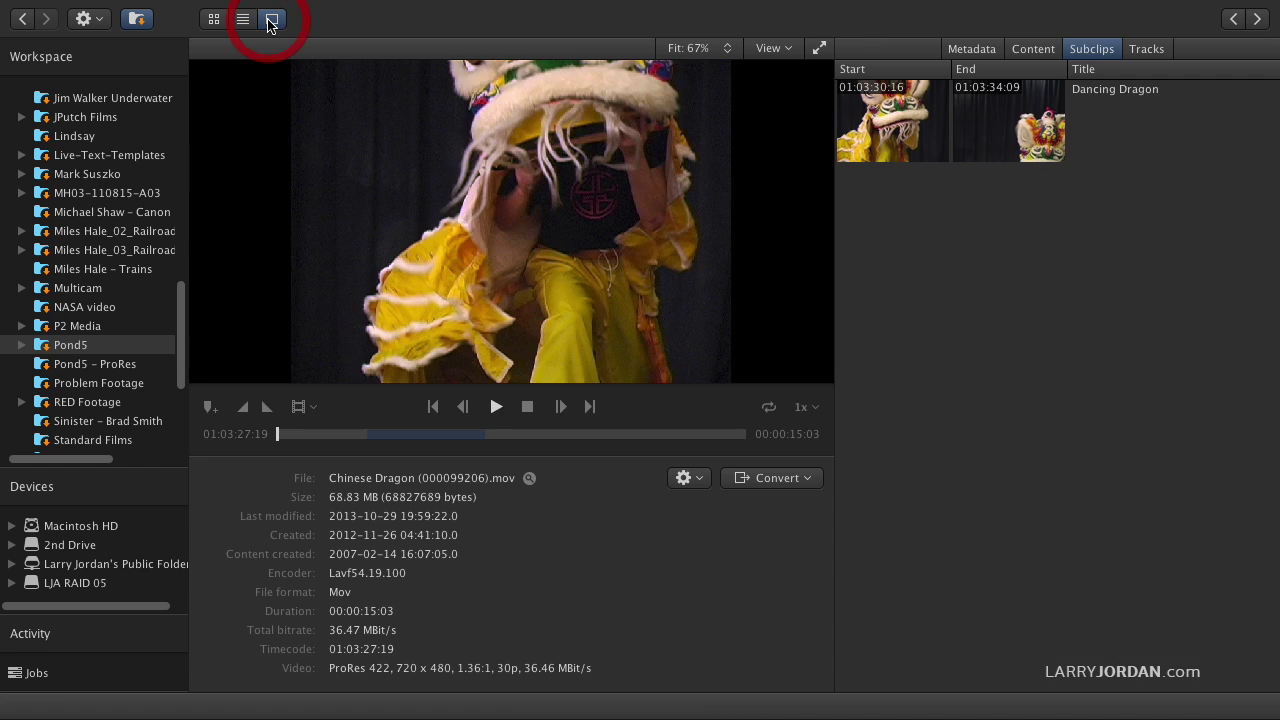
# Step: Switch Pond5 to grid view and turn off the Video and Audio filters, keeping frame-rate sorting
pyautogui.click(214, 19)
pyautogui.click(322, 19)
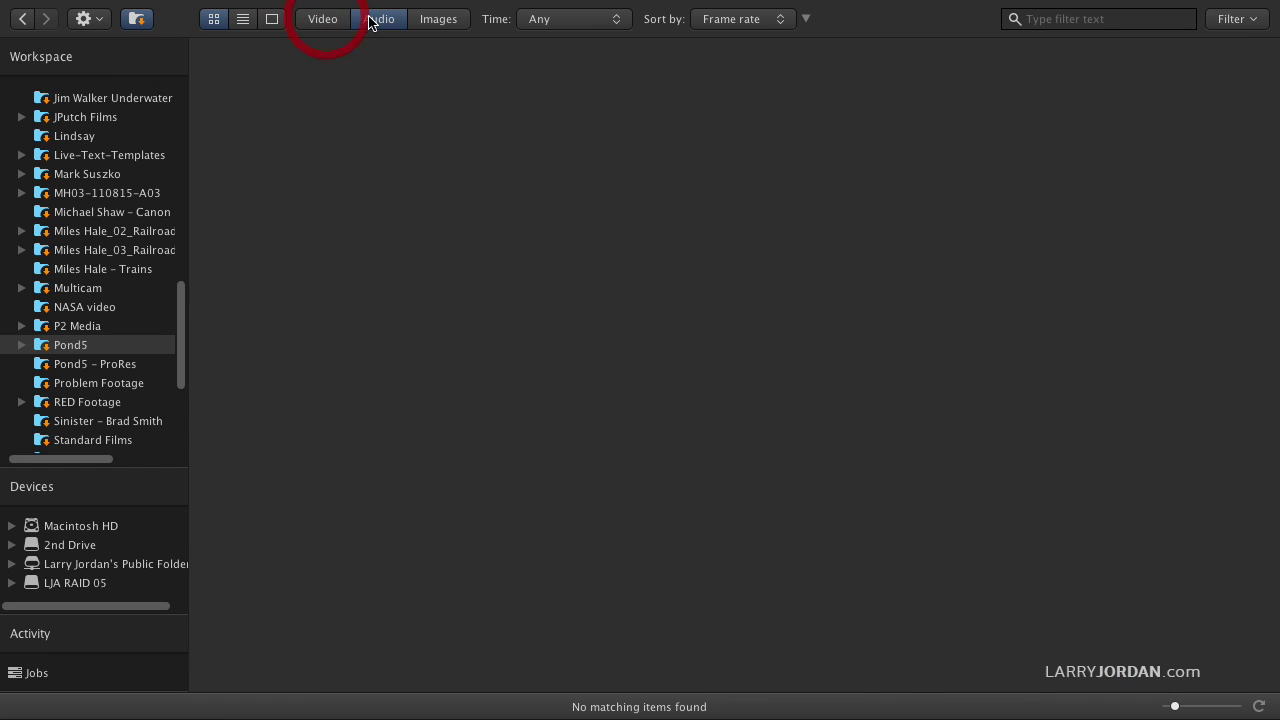
pyautogui.click(370, 22)
pyautogui.click(575, 22)
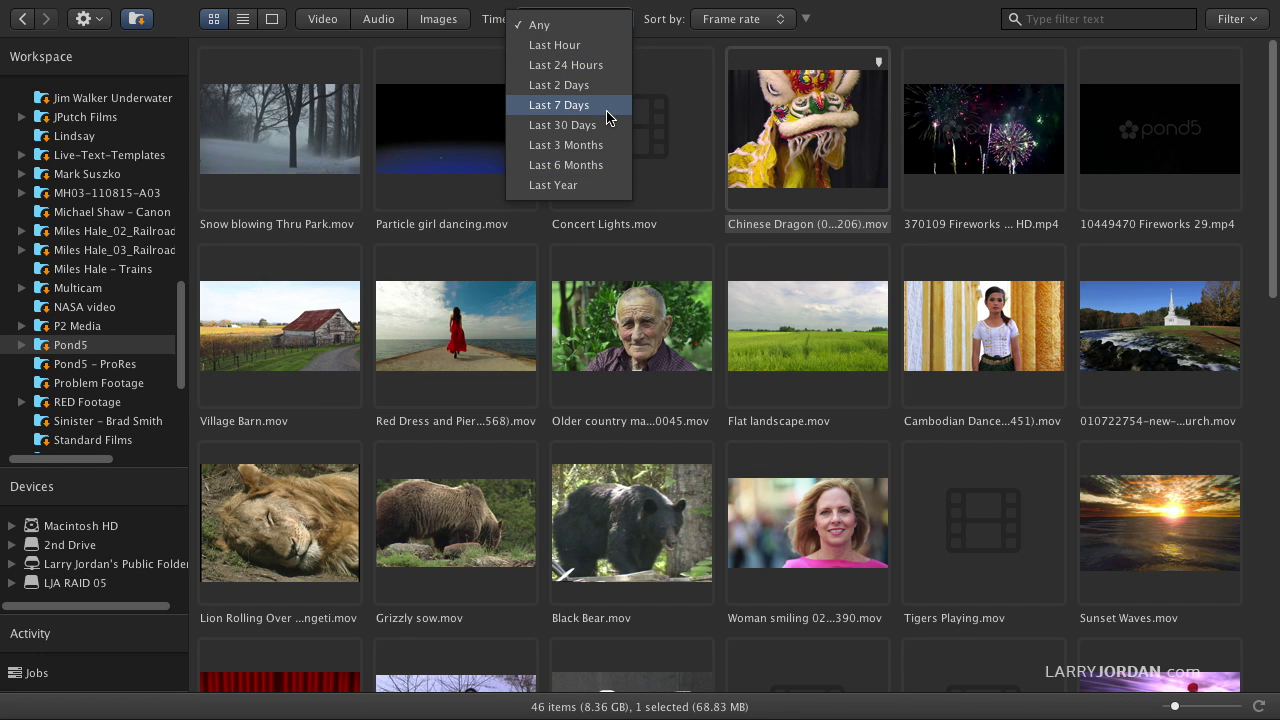
pyautogui.click(731, 21)
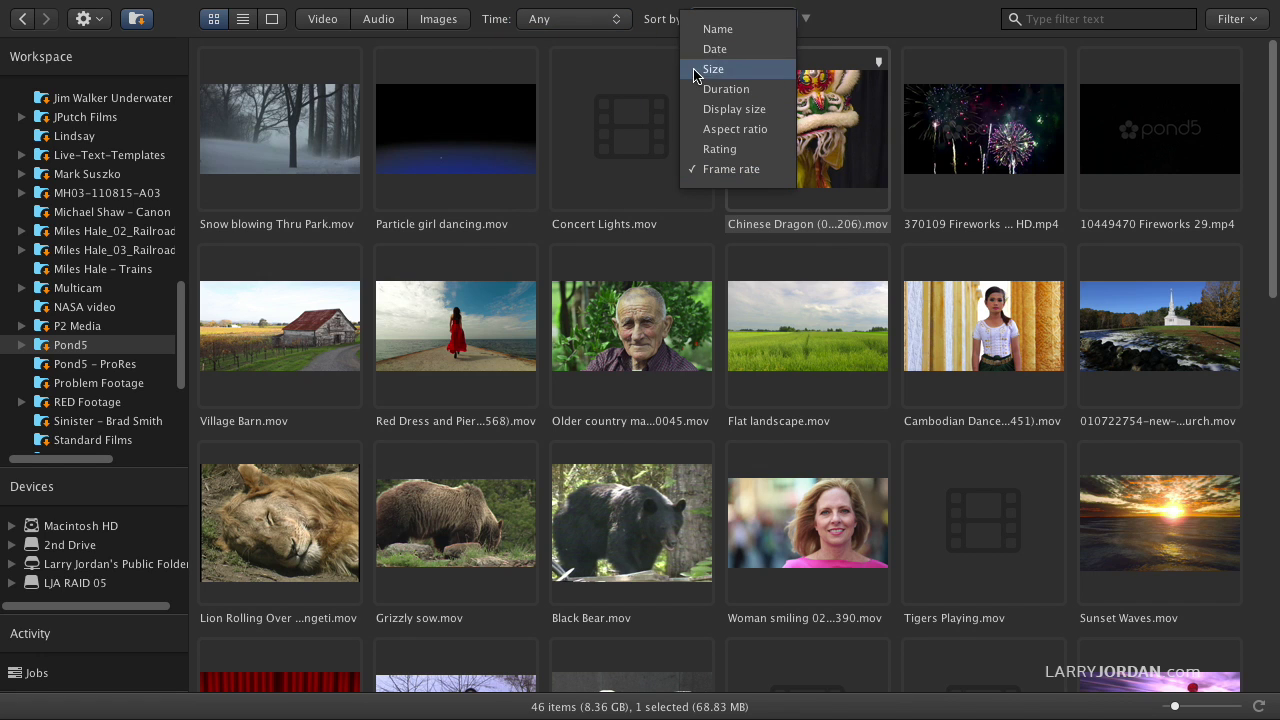
pyautogui.click(910, 28)
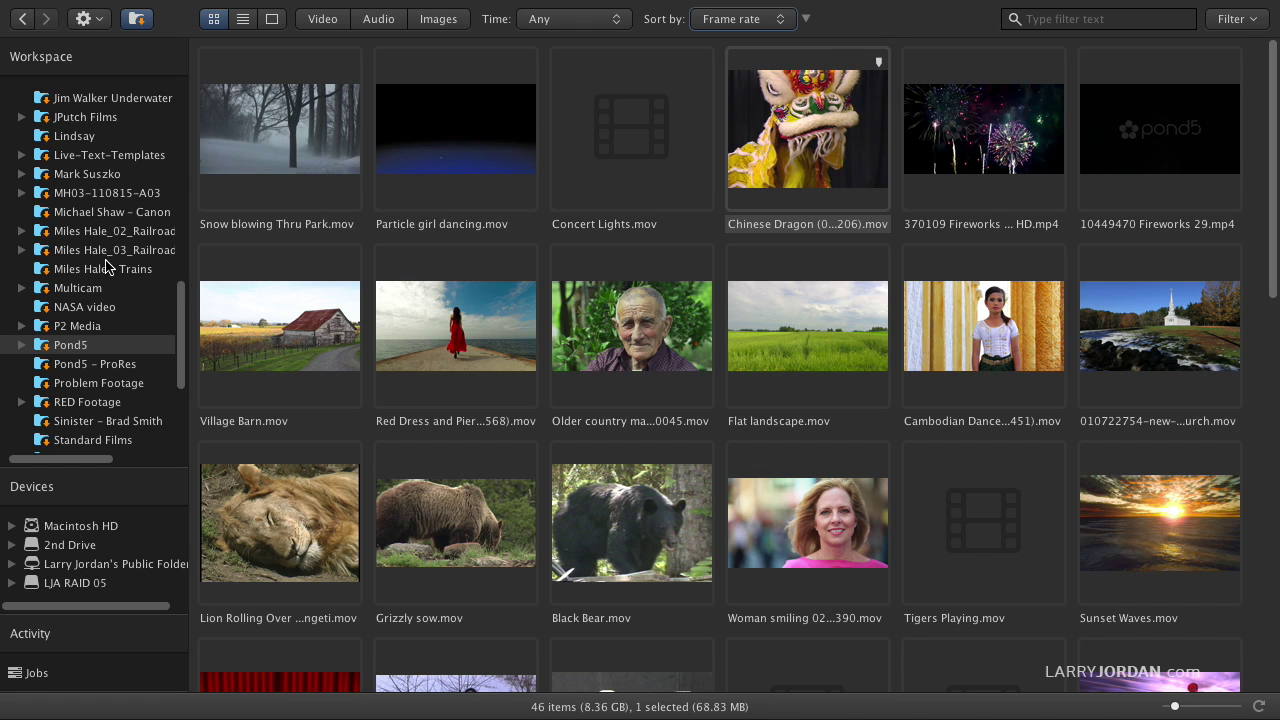
pyautogui.scroll(5, 57, 230)
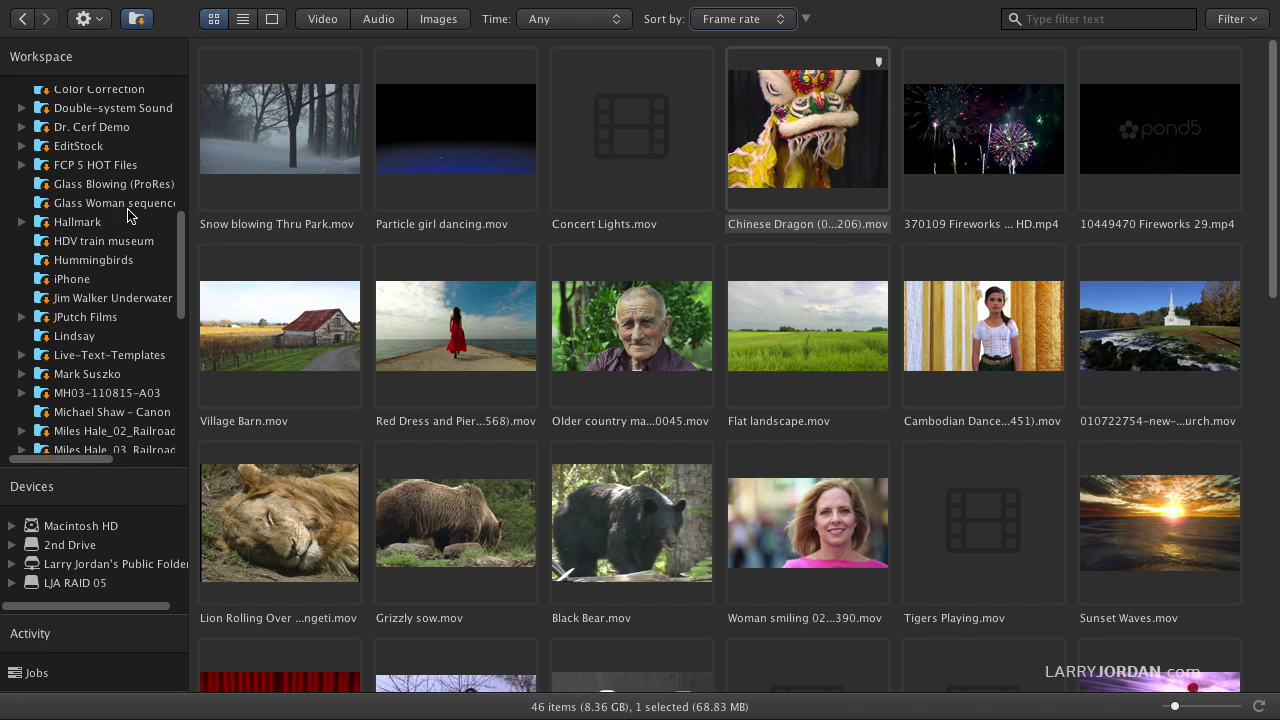
pyautogui.scroll(3, 137, 214)
pyautogui.scroll(5, 134, 209)
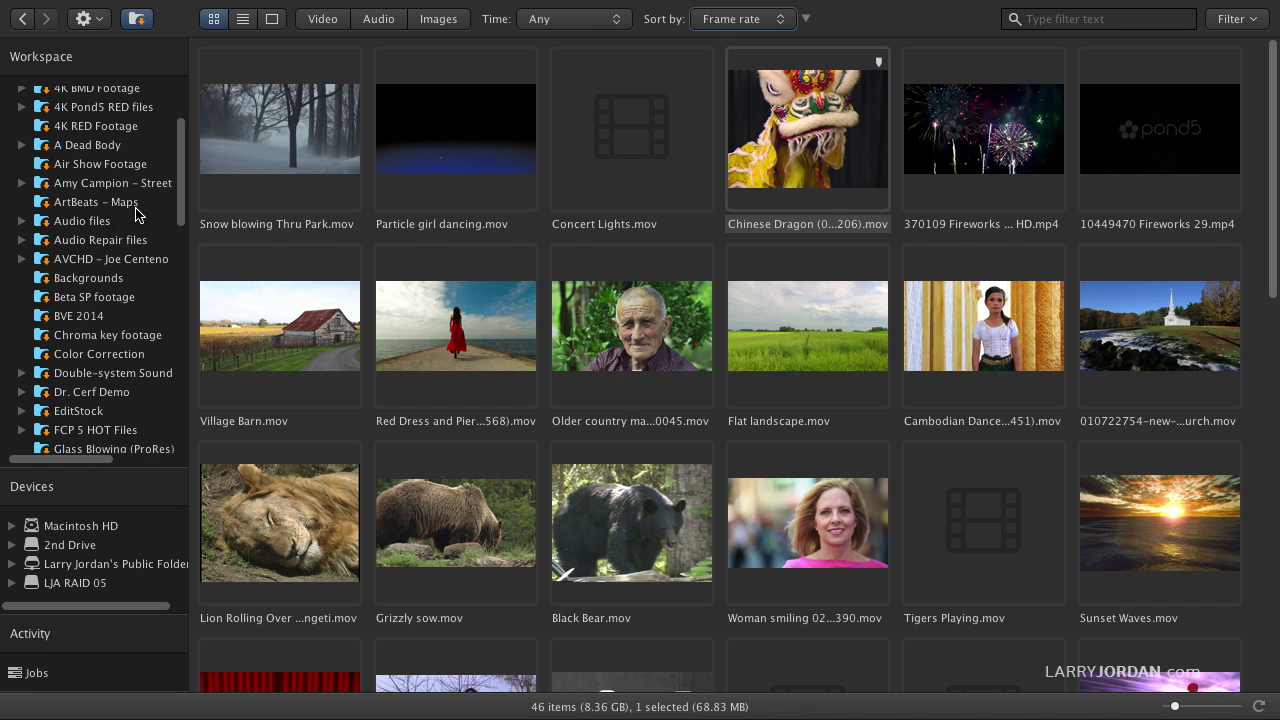
pyautogui.click(110, 190)
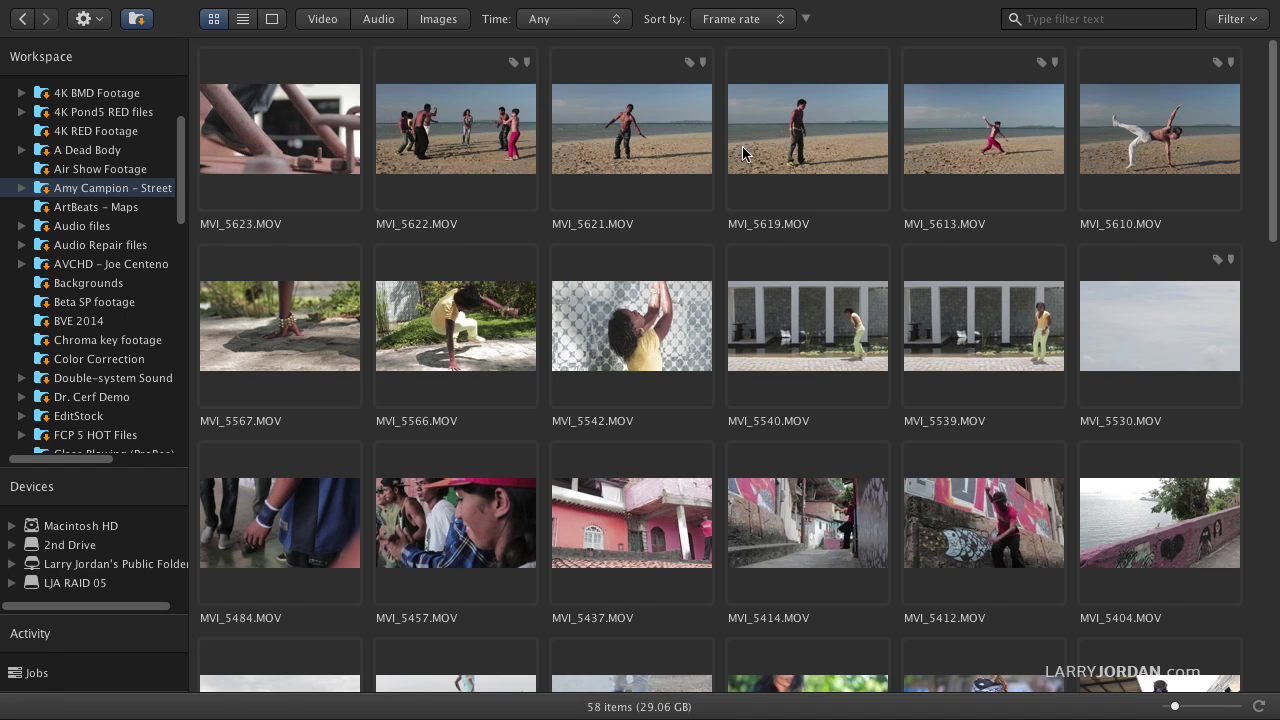
pyautogui.click(608, 338)
# Step: Add the existing People tag to MVI_5542.MOV in the Tags dialog and save the changes
pyautogui.rightClick(614, 334)
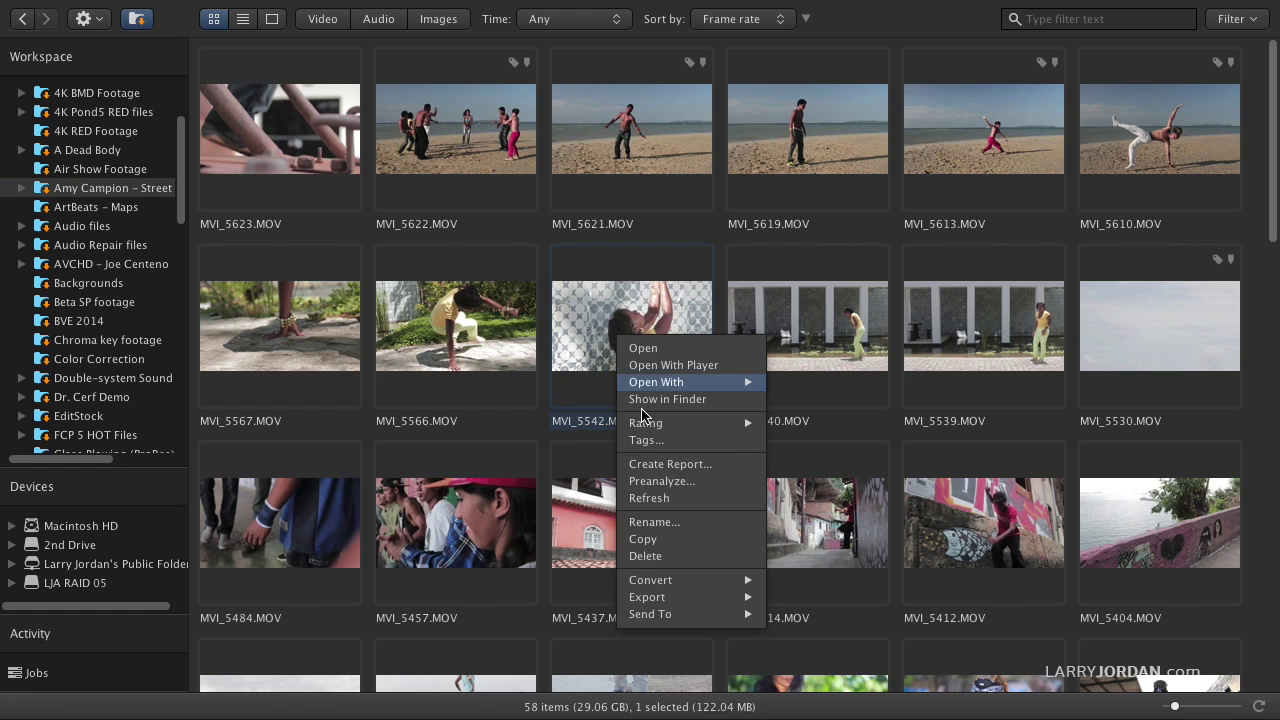
pyautogui.click(661, 444)
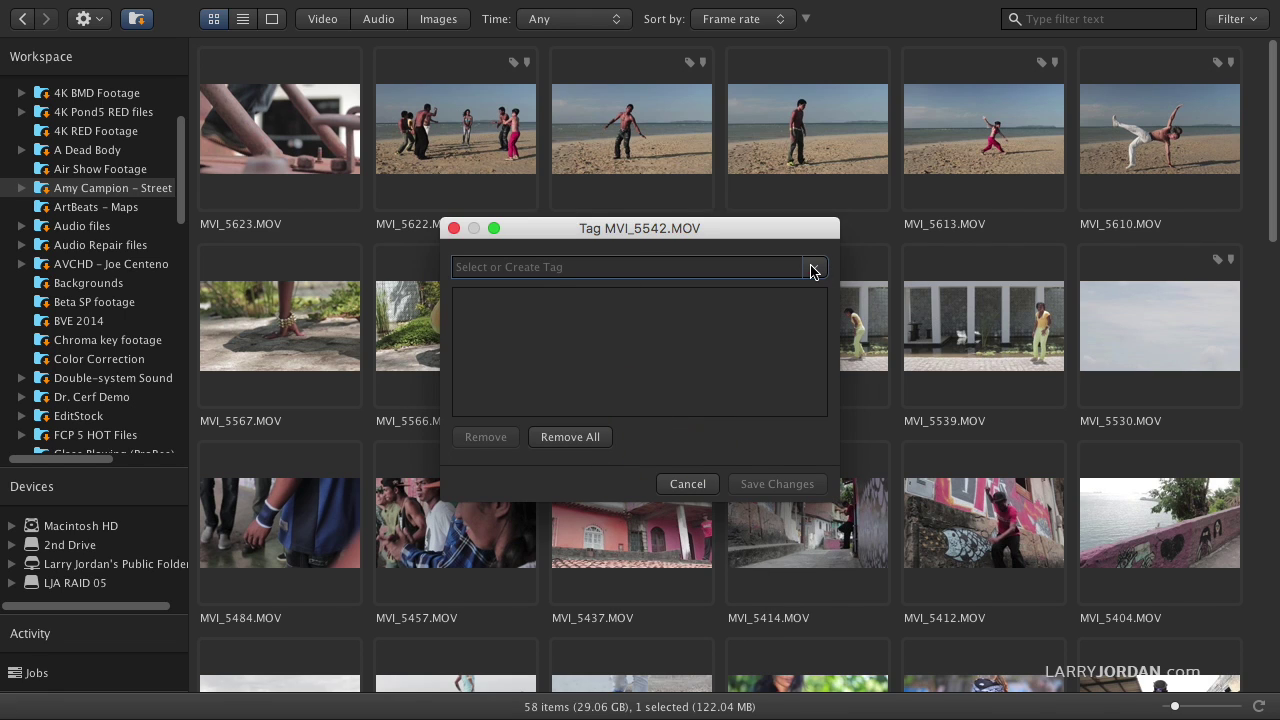
pyautogui.click(813, 268)
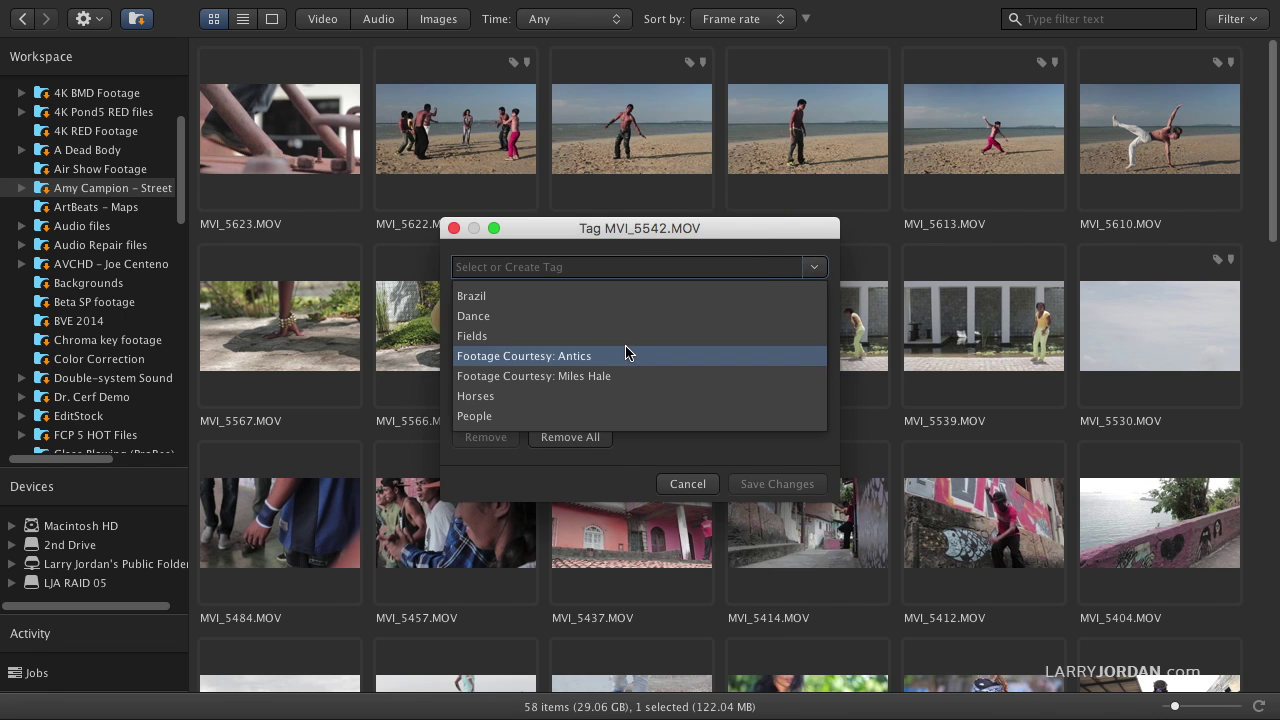
pyautogui.click(551, 428)
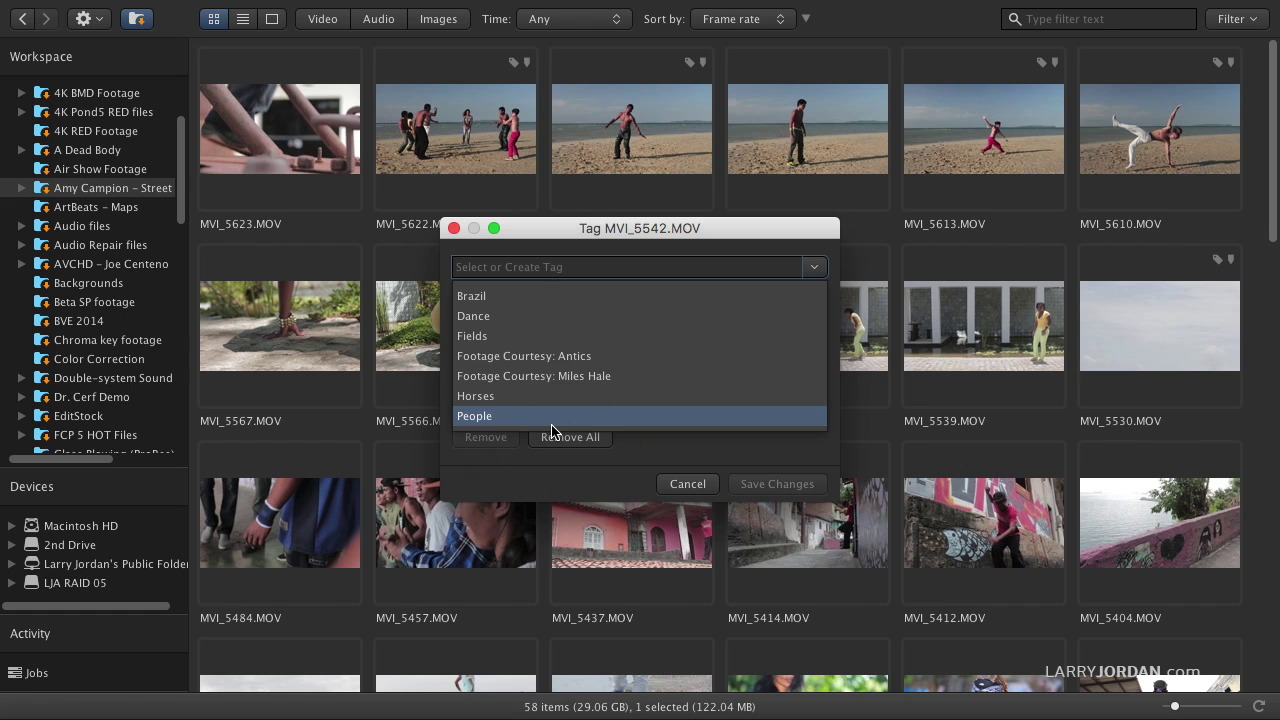
pyautogui.click(480, 414)
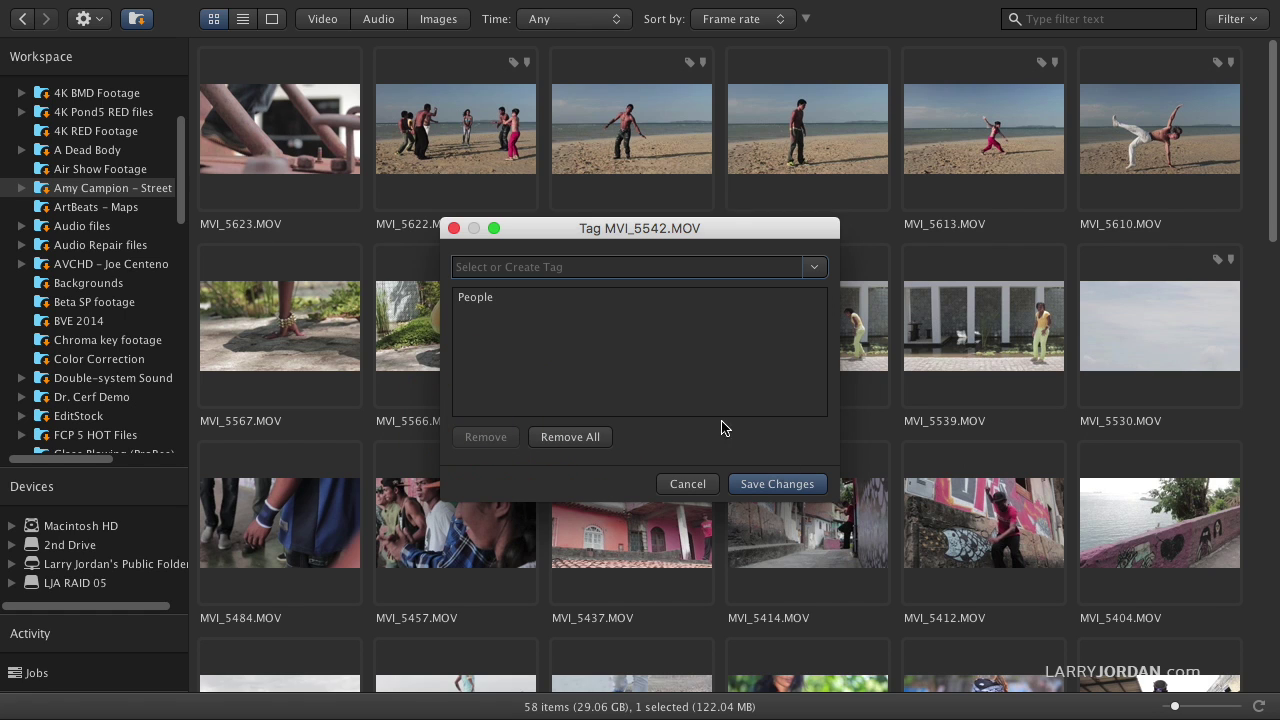
pyautogui.click(800, 484)
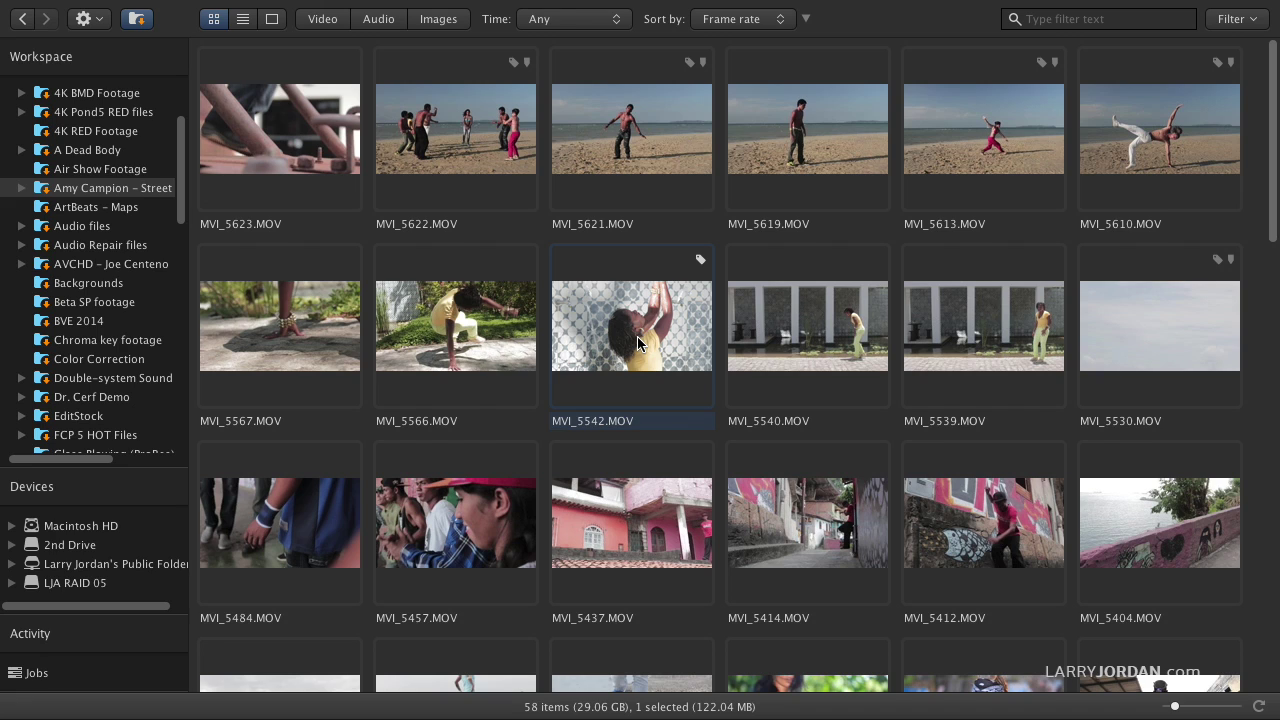
# Step: Add a Tag filter set to Brazil, leaving 8 clips (4.22 GB)
pyautogui.click(1229, 20)
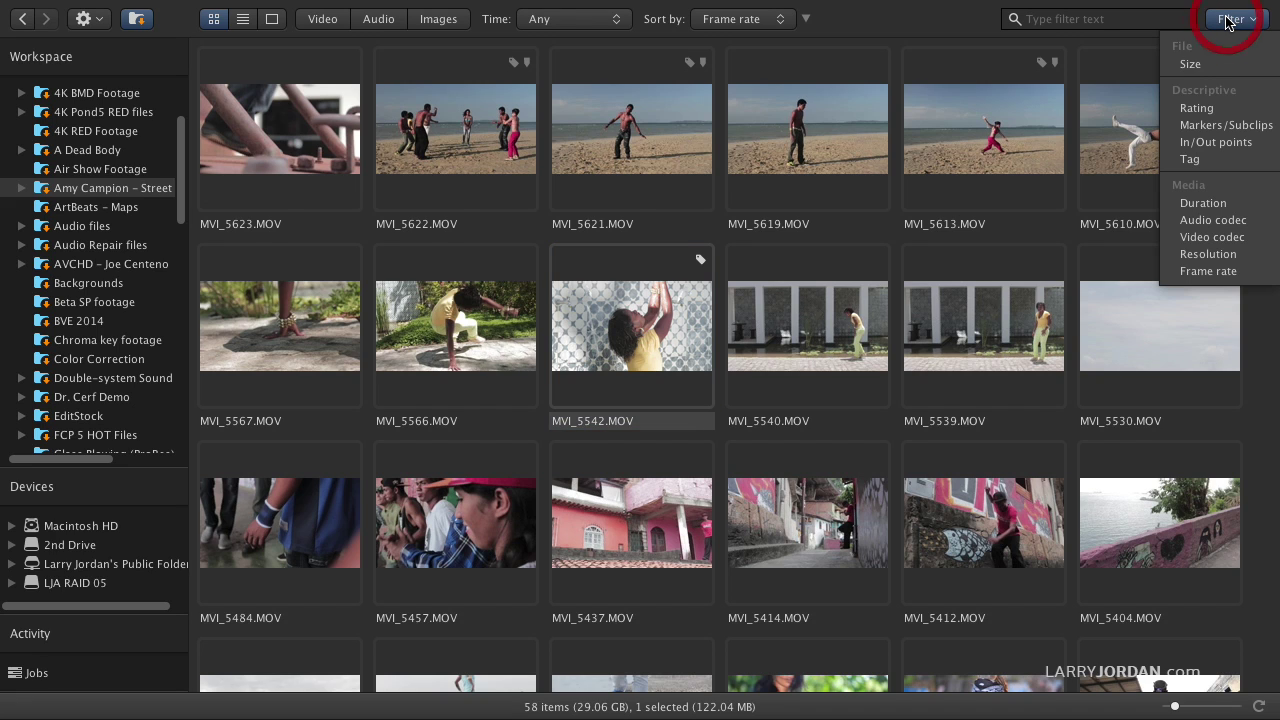
pyautogui.click(1221, 160)
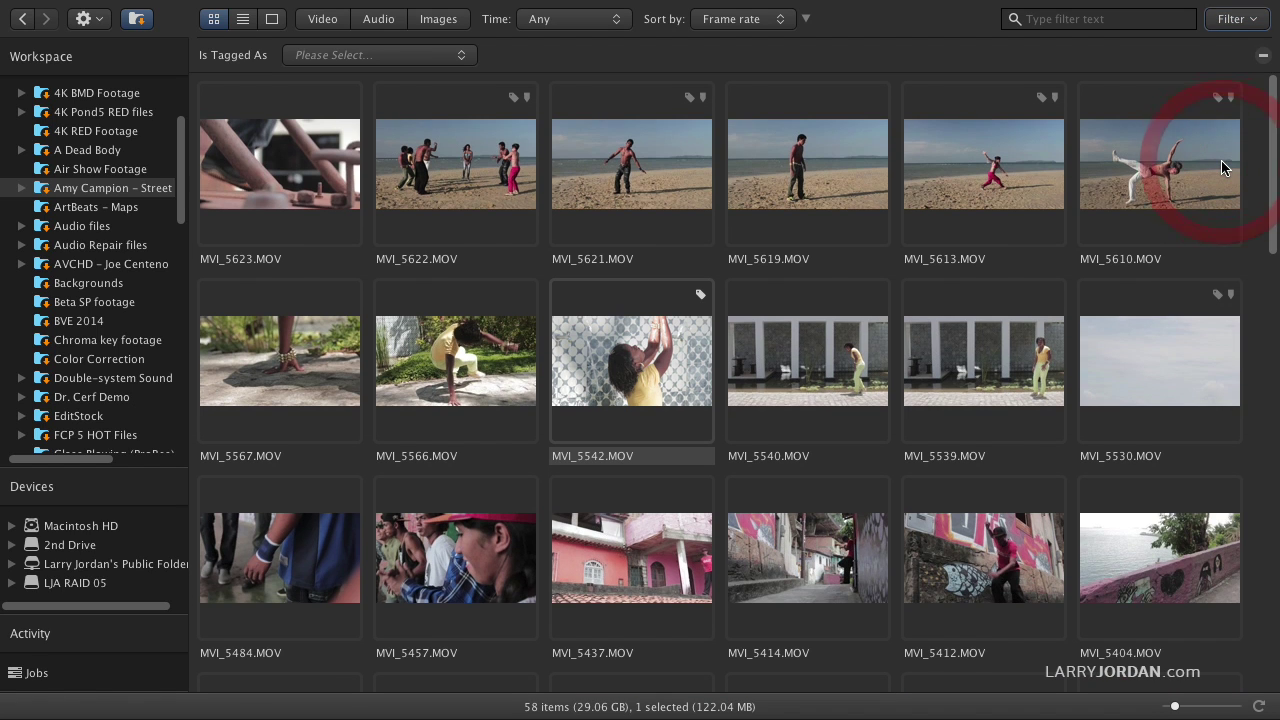
pyautogui.click(348, 55)
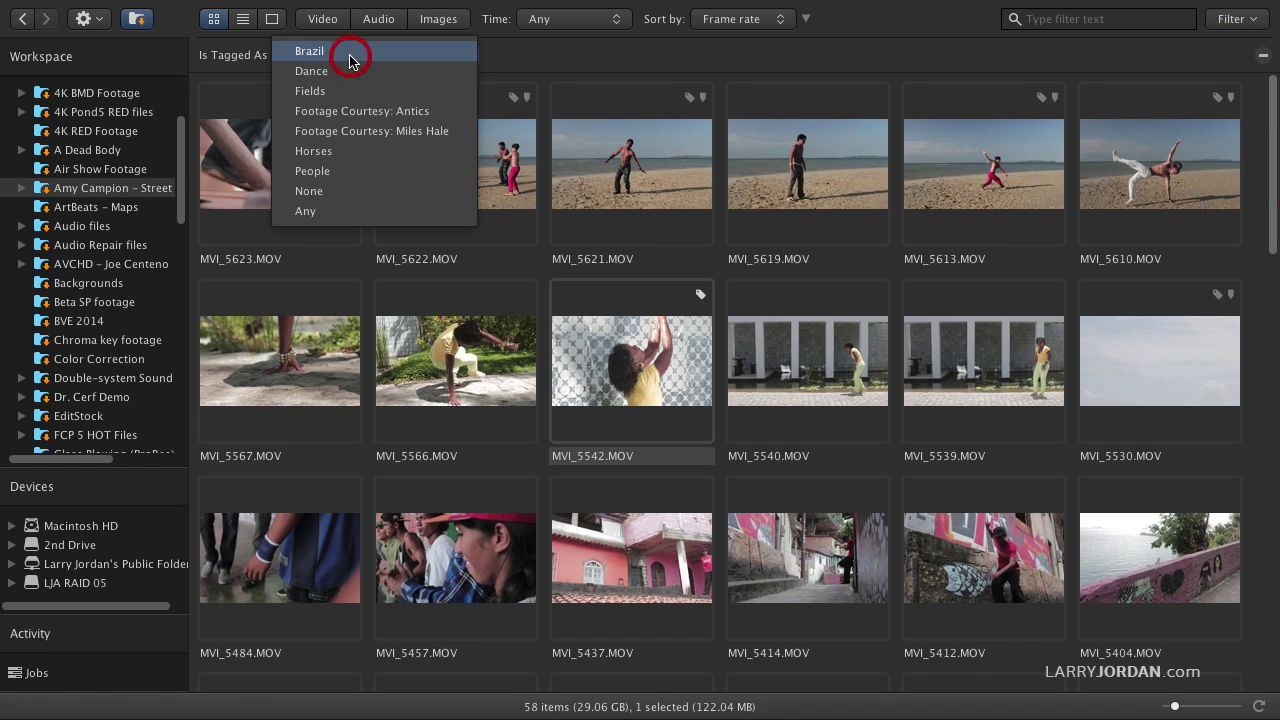
pyautogui.click(404, 52)
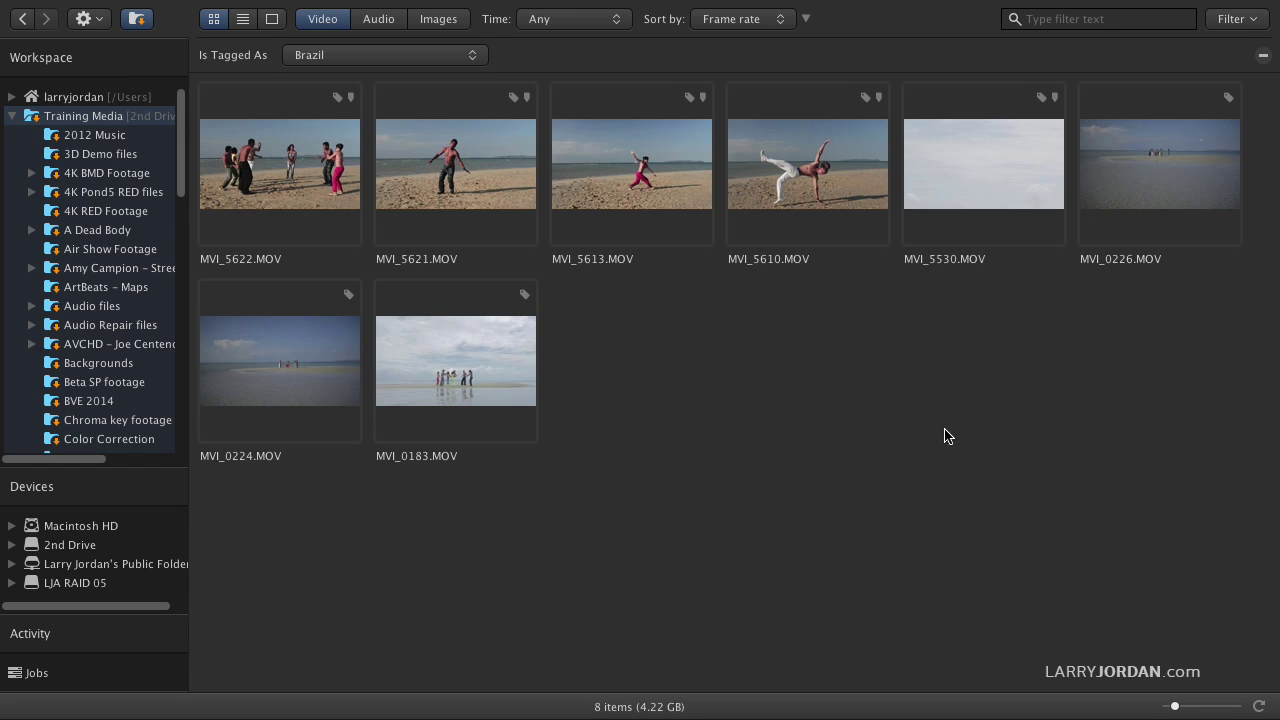
# Step: Open clip MVI_5622.MOV and scrub to around 00:06:57
pyautogui.doubleClick(280, 194)
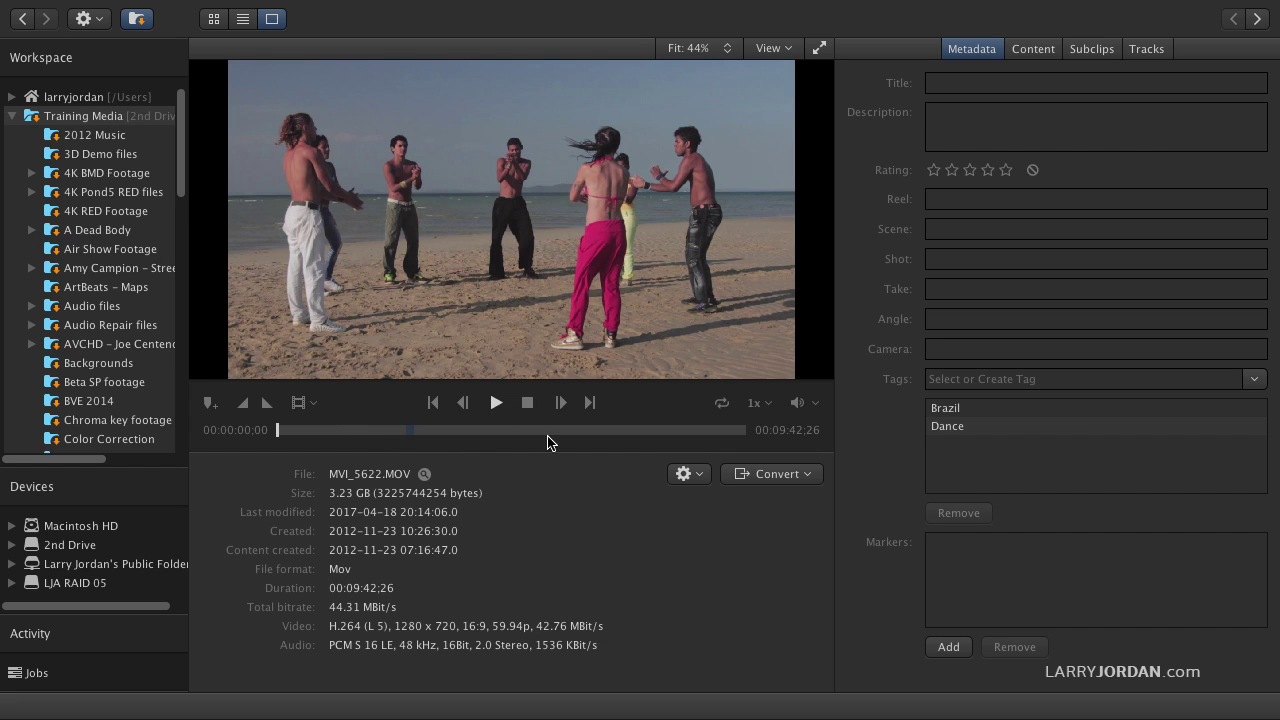
pyautogui.moveTo(565, 436); pyautogui.dragTo(612, 430)
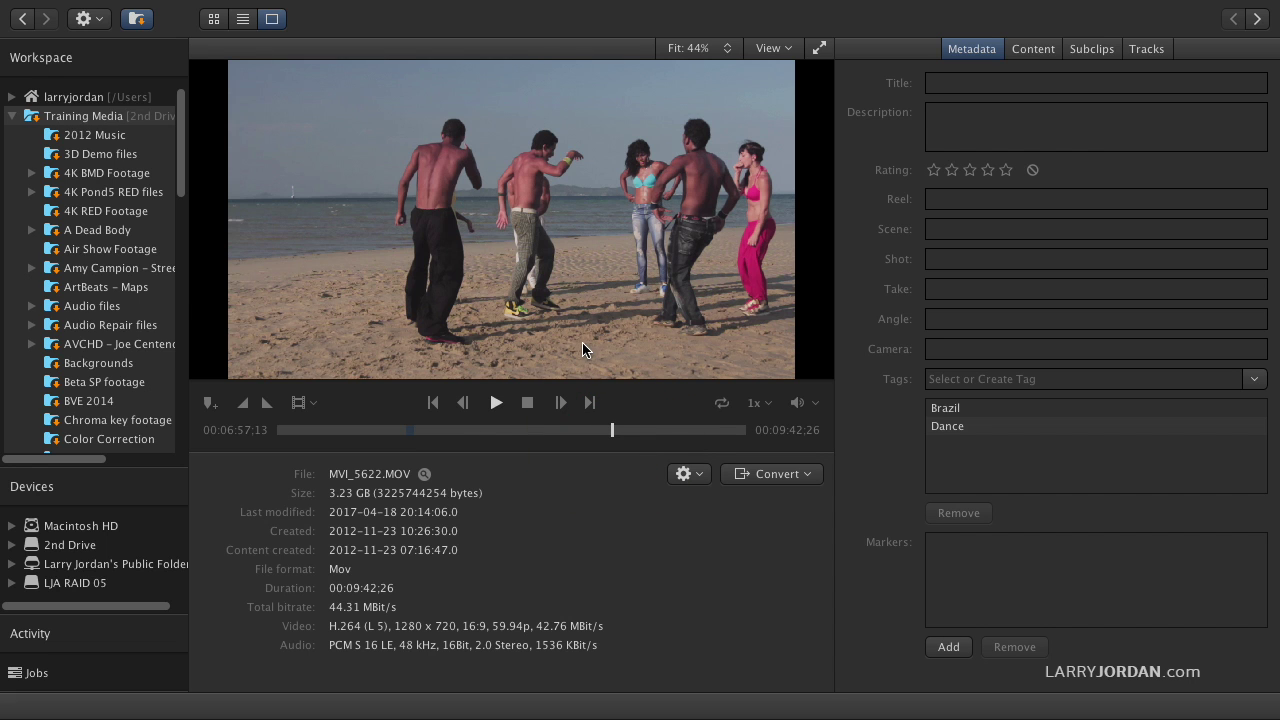
pyautogui.moveTo(613, 430); pyautogui.dragTo(666, 432)
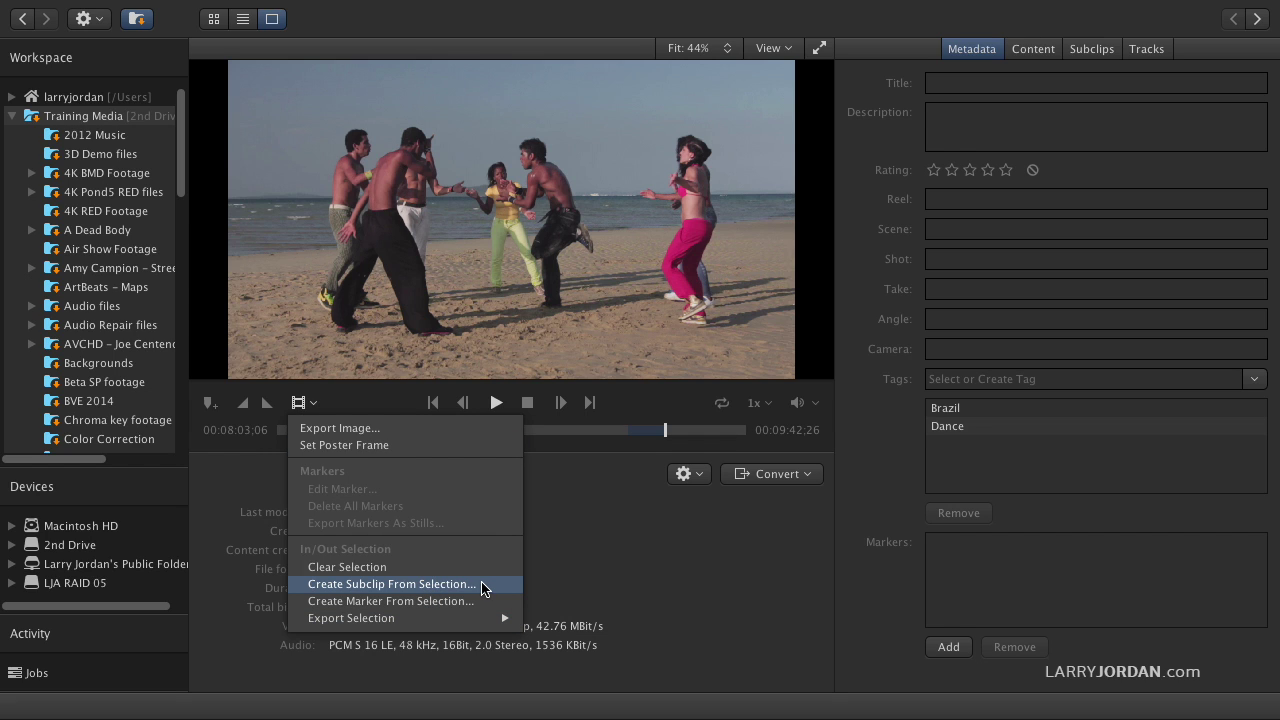
# Step: Create a subclip named 'Seconday dance' starting at 00:07:17:08
pyautogui.click(482, 586)
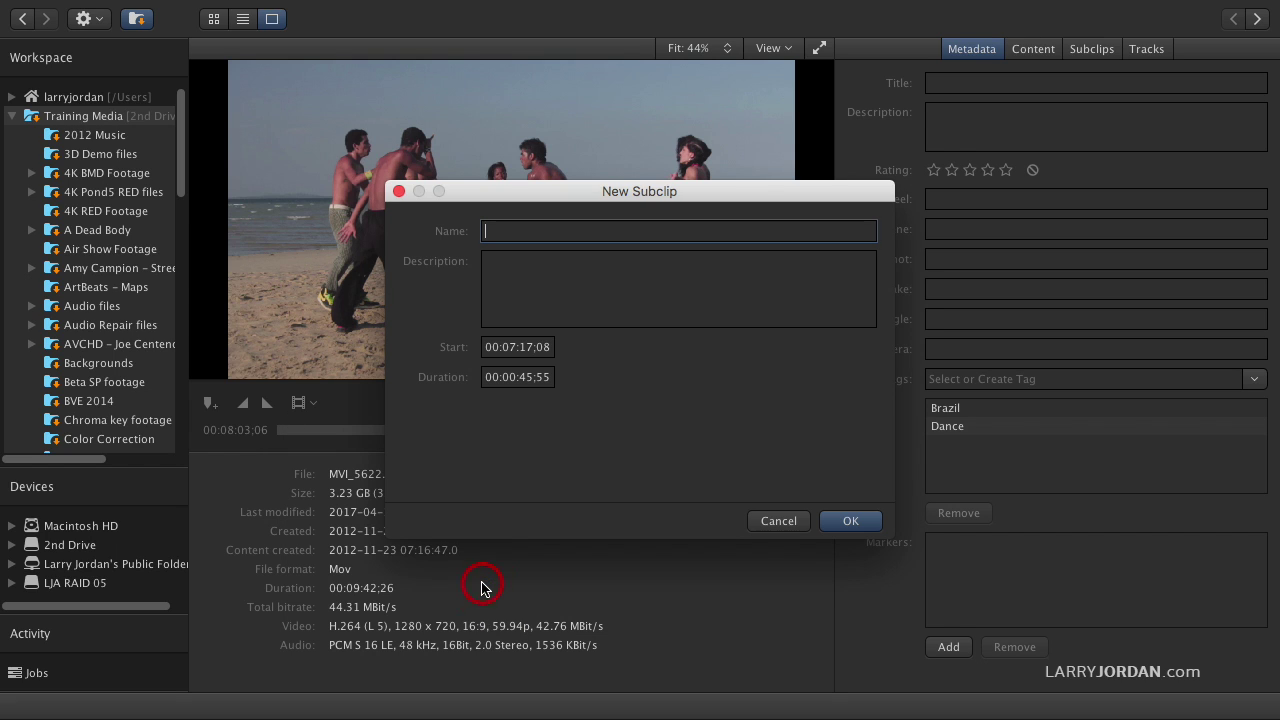
pyautogui.click(521, 229)
pyautogui.write('Seconday dance')
pyautogui.click(844, 522)
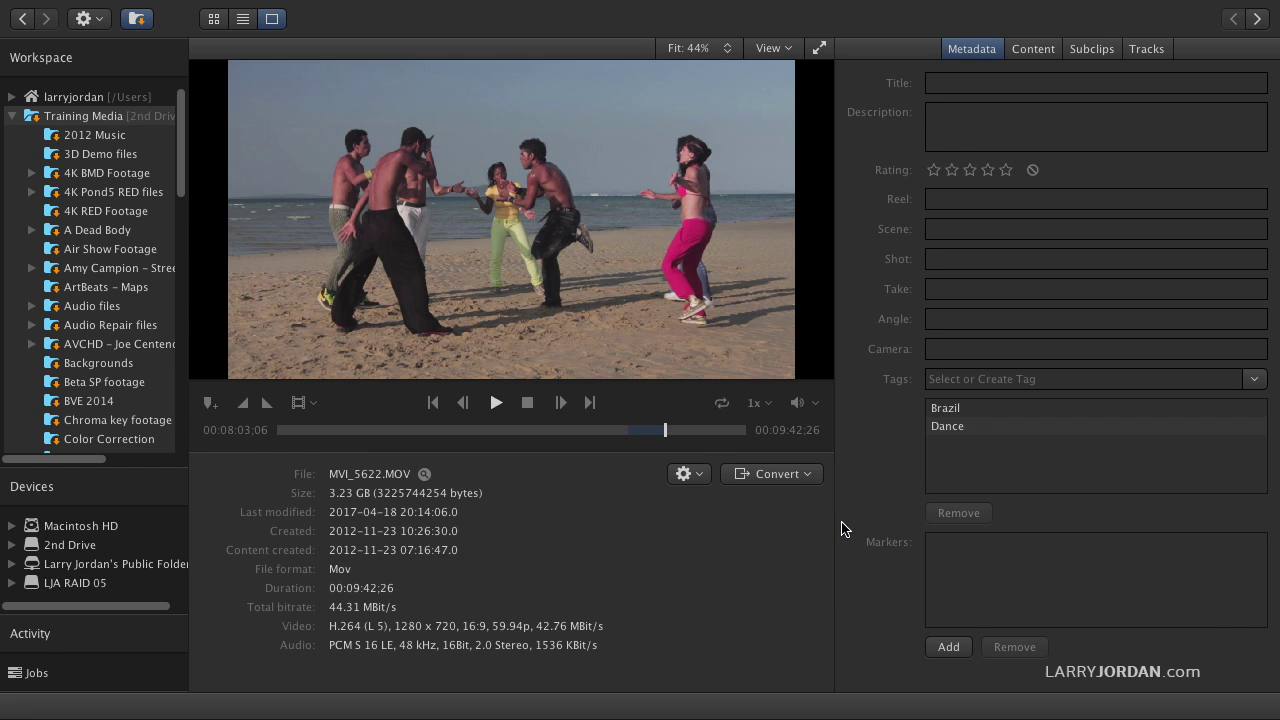
# Step: Play back the clip's subclips, Closing Dance 2 and Seconday dance, to review them
pyautogui.click(1091, 49)
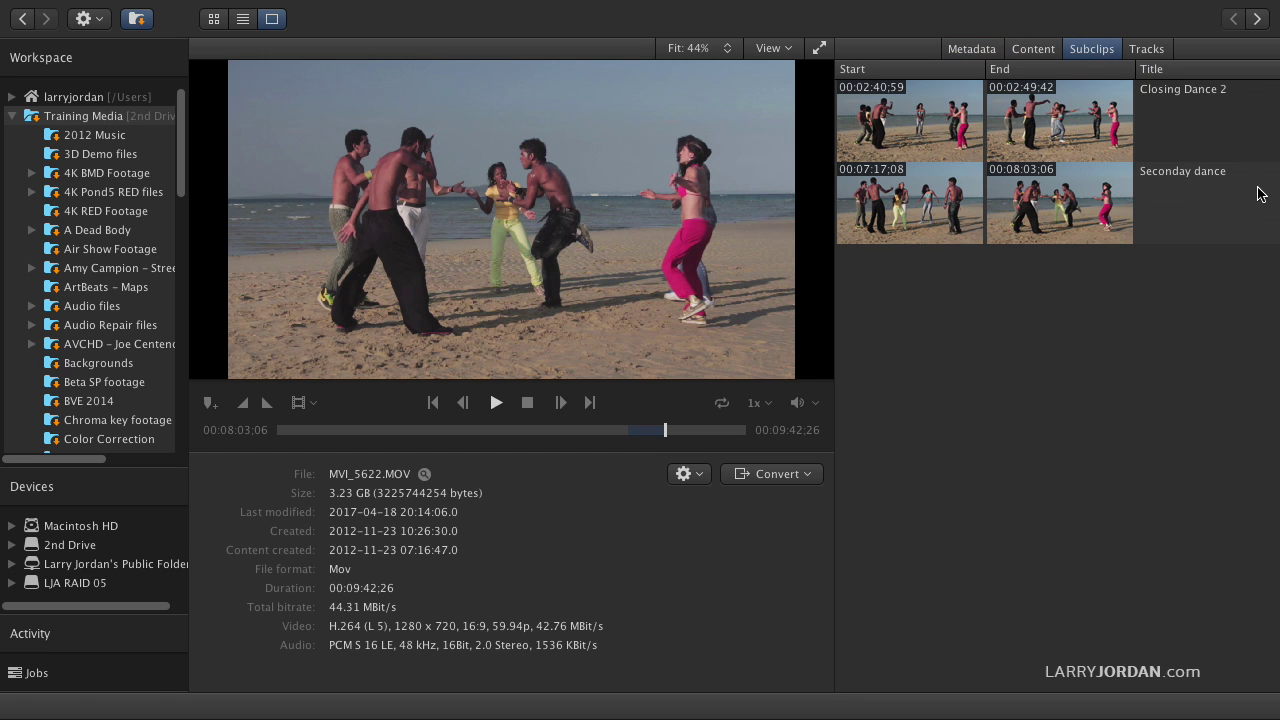
pyautogui.click(1202, 138)
pyautogui.doubleClick(1202, 138)
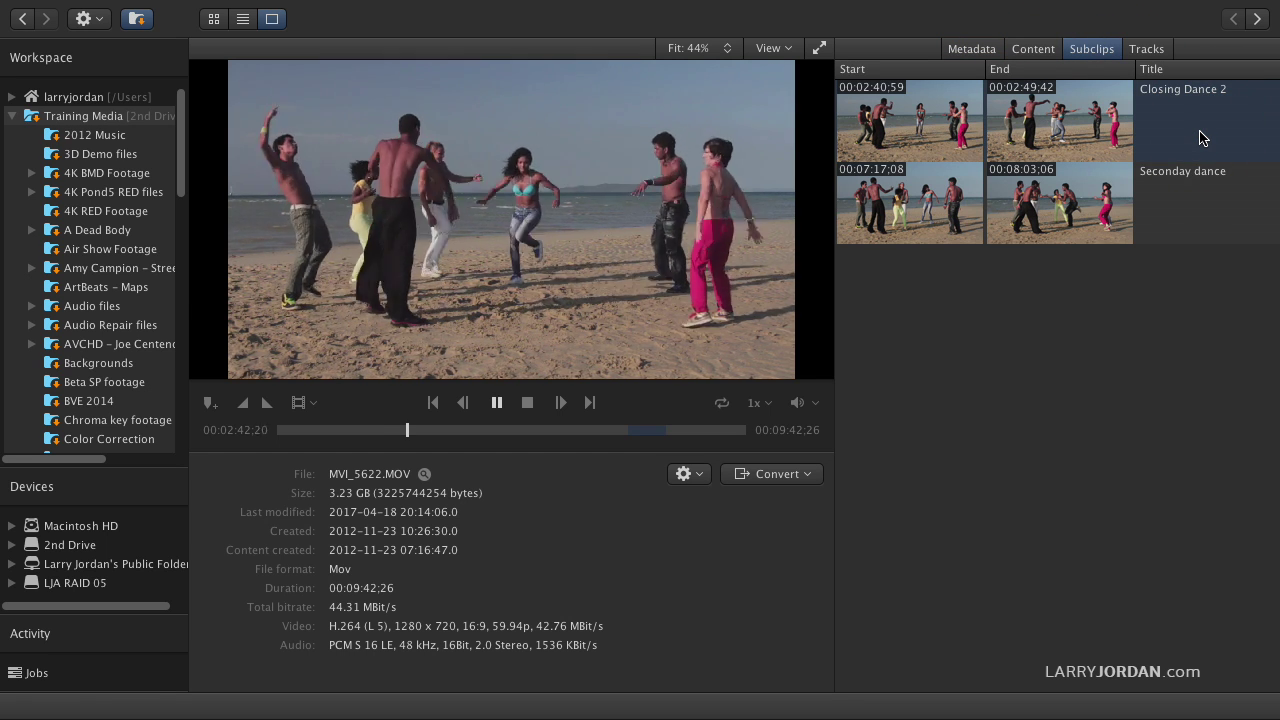
pyautogui.click(496, 402)
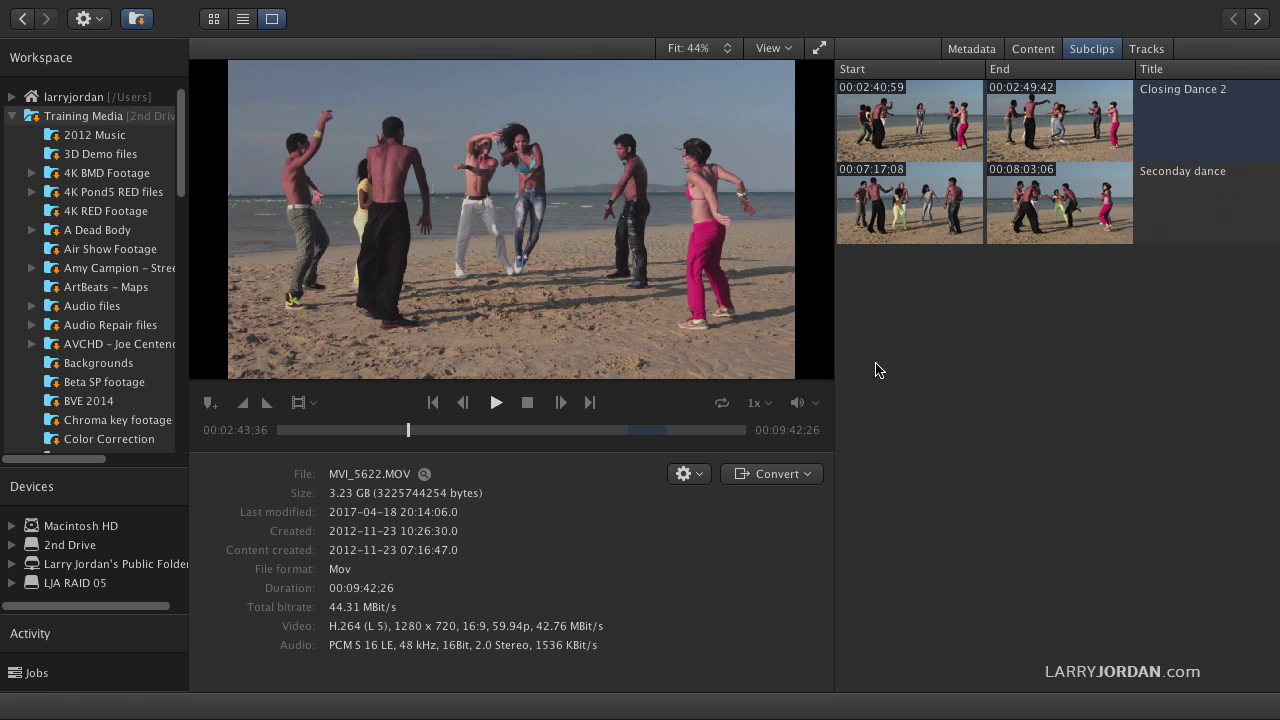
pyautogui.doubleClick(1202, 218)
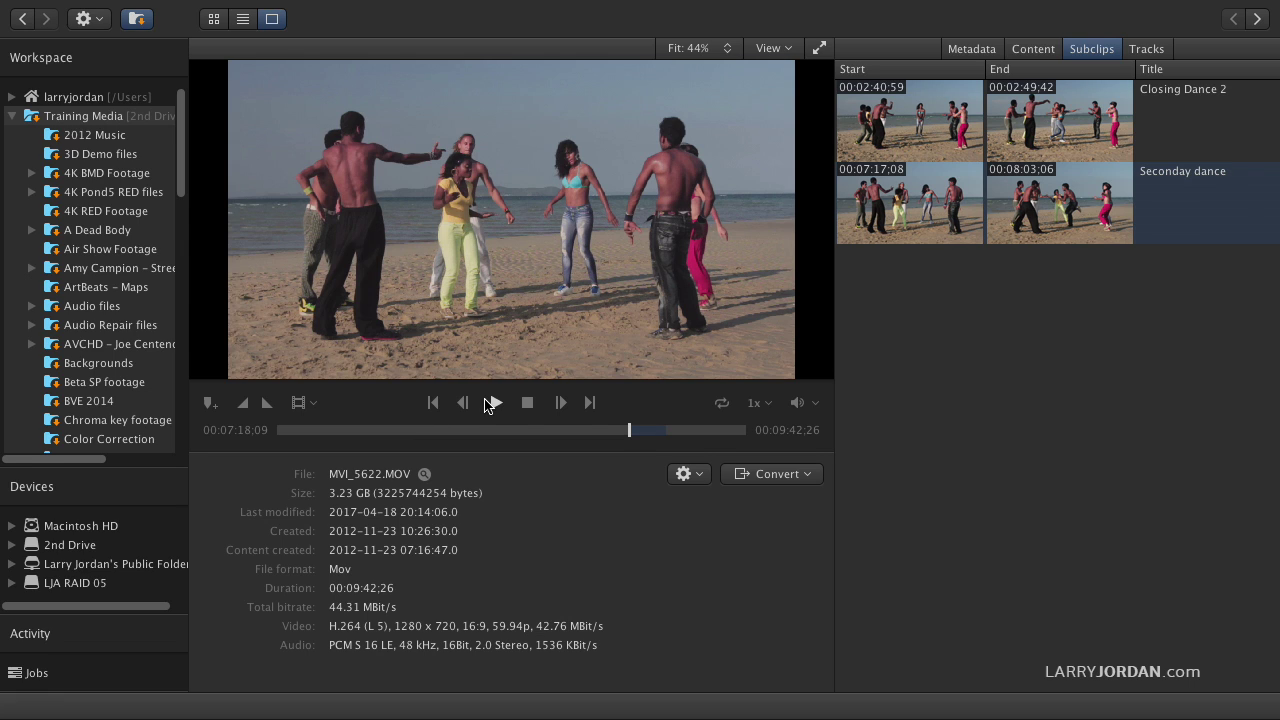
# Step: Delete the Seconday dance subclip and confirm, keeping only Closing Dance 2
pyautogui.rightClick(1175, 208)
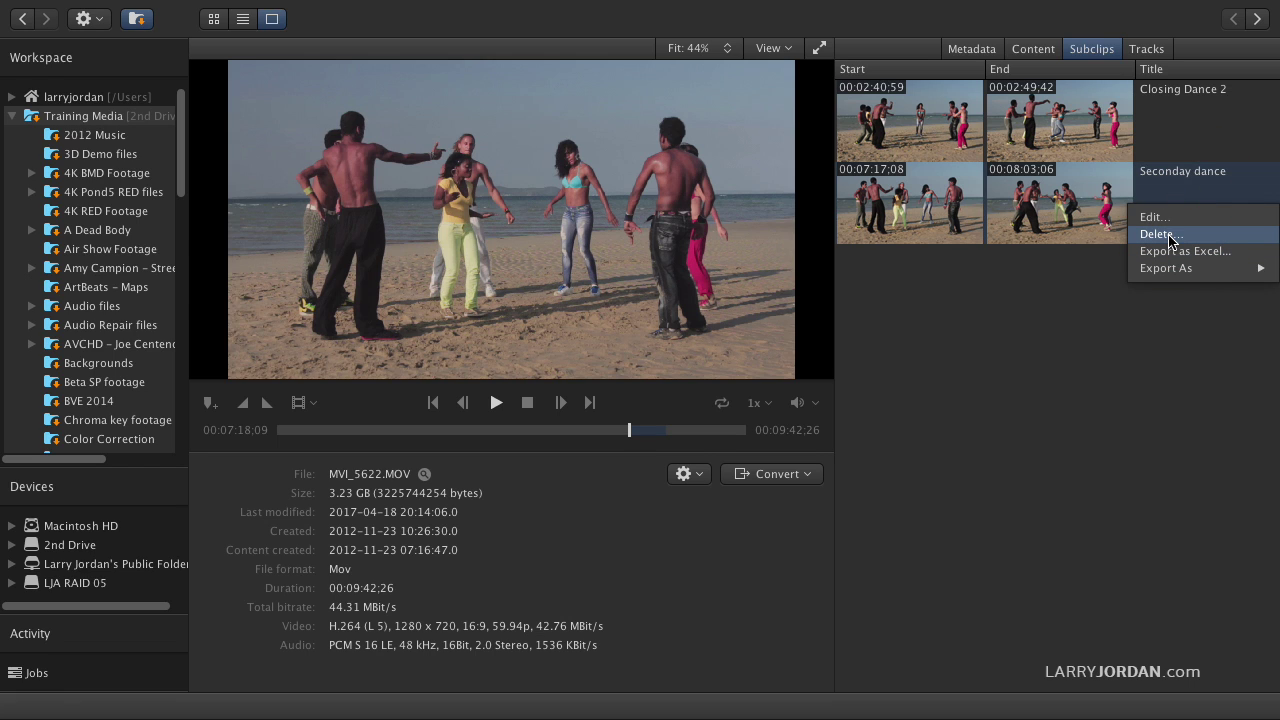
pyautogui.click(1160, 234)
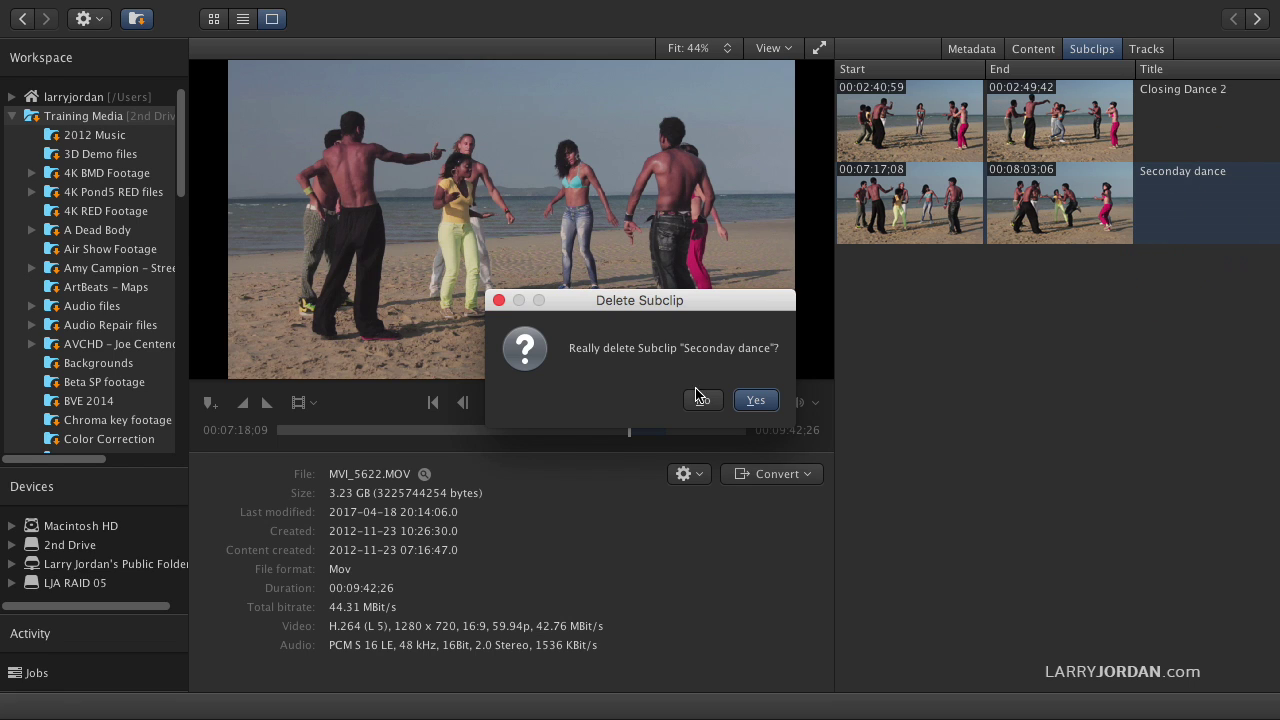
pyautogui.click(755, 401)
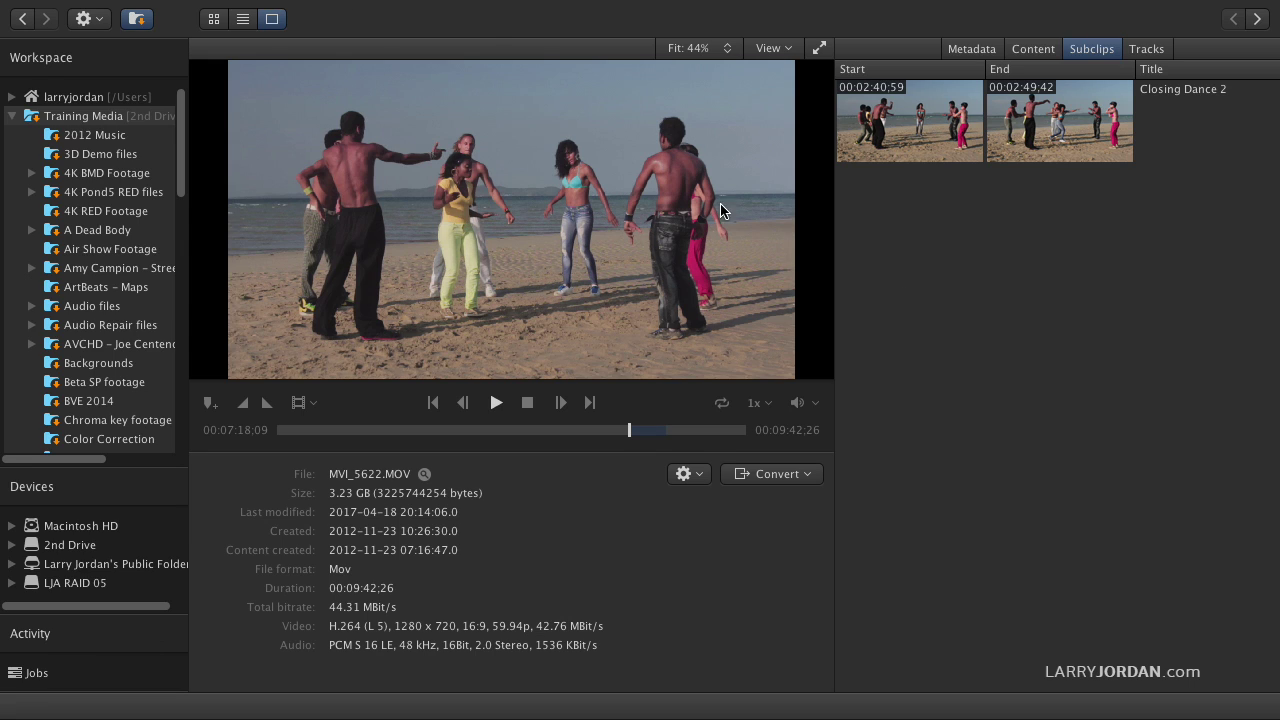
# Step: Show the clips as a thumbnail grid filtered to Markers/Subclips, then select all five
pyautogui.click(214, 18)
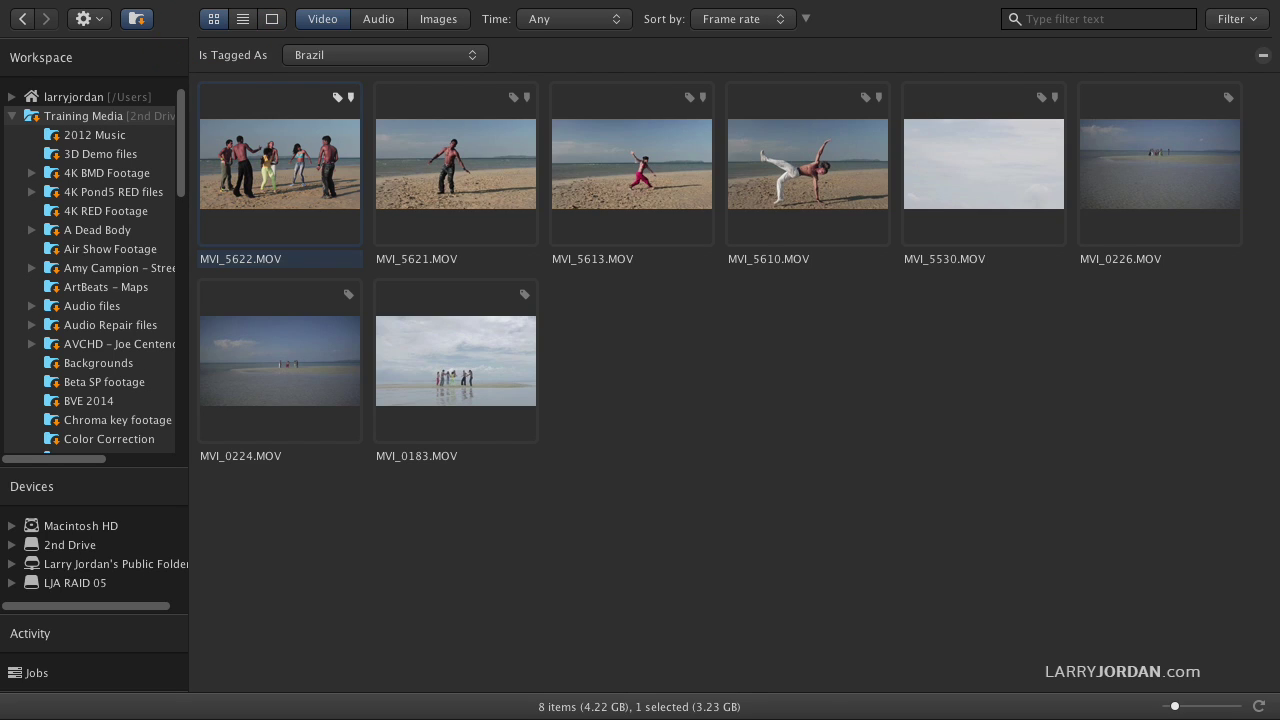
pyautogui.click(1231, 20)
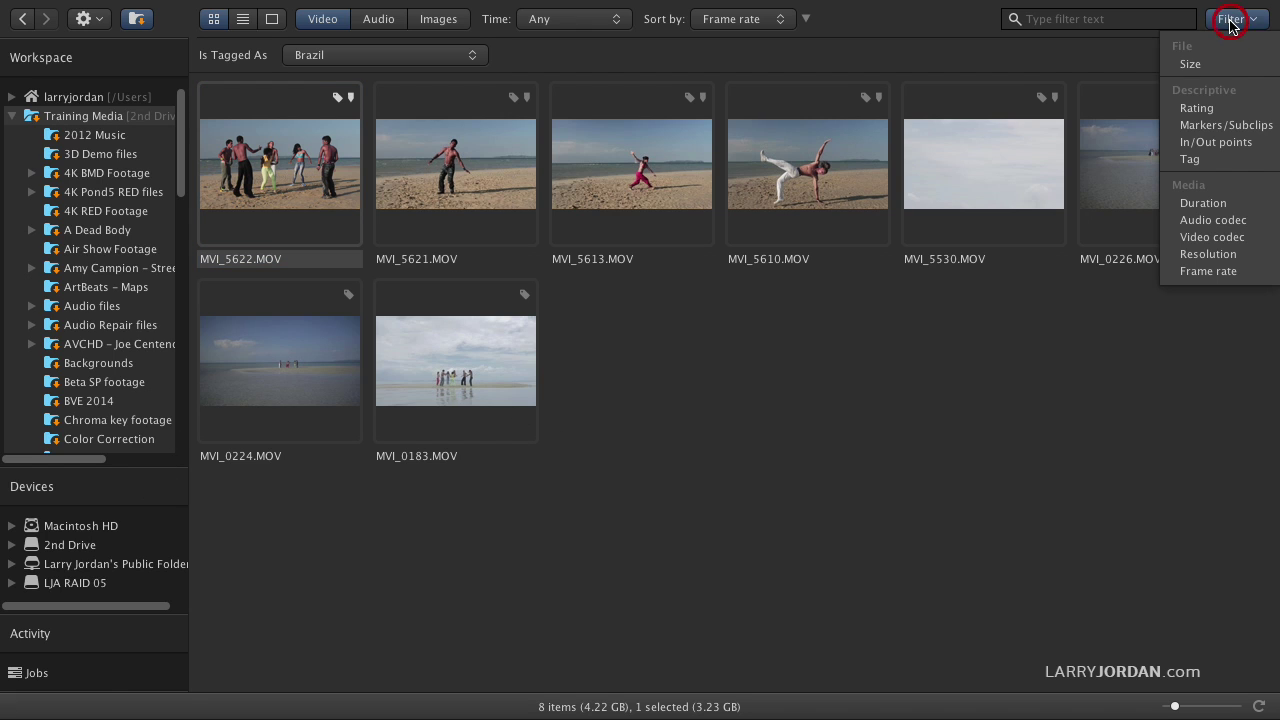
pyautogui.click(1238, 127)
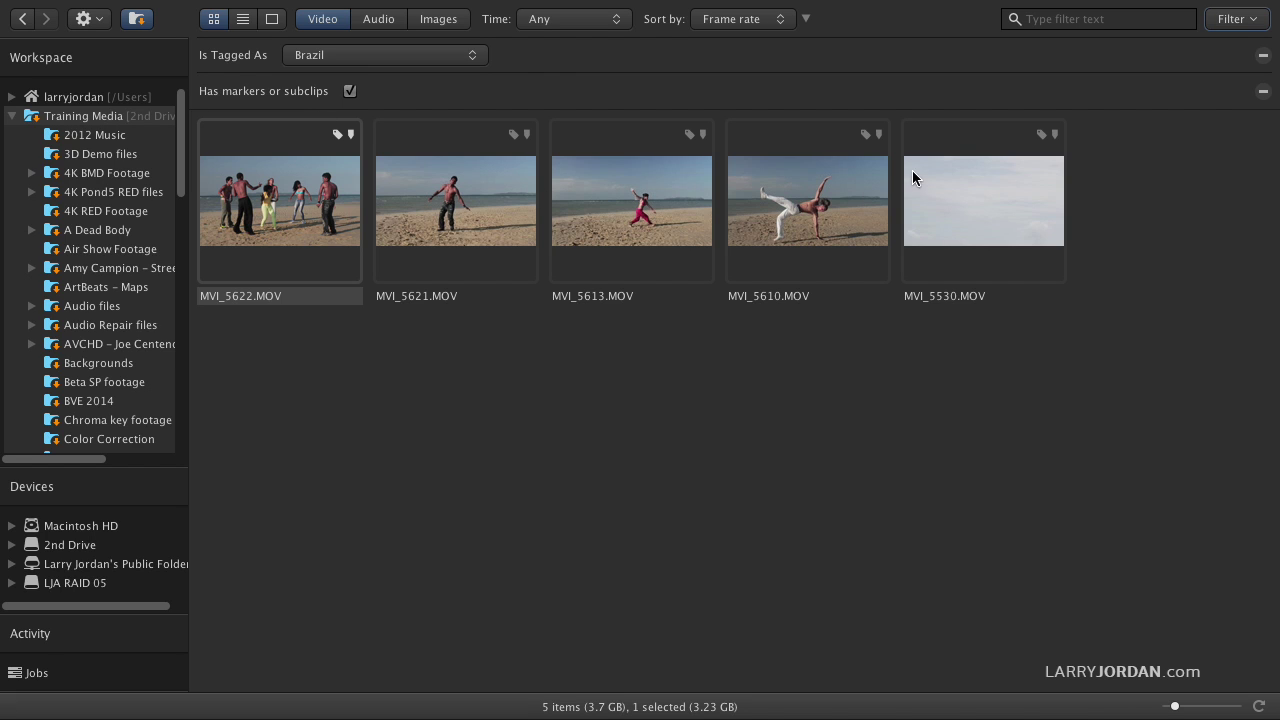
pyautogui.moveTo(1224, 194); pyautogui.dragTo(277, 197)
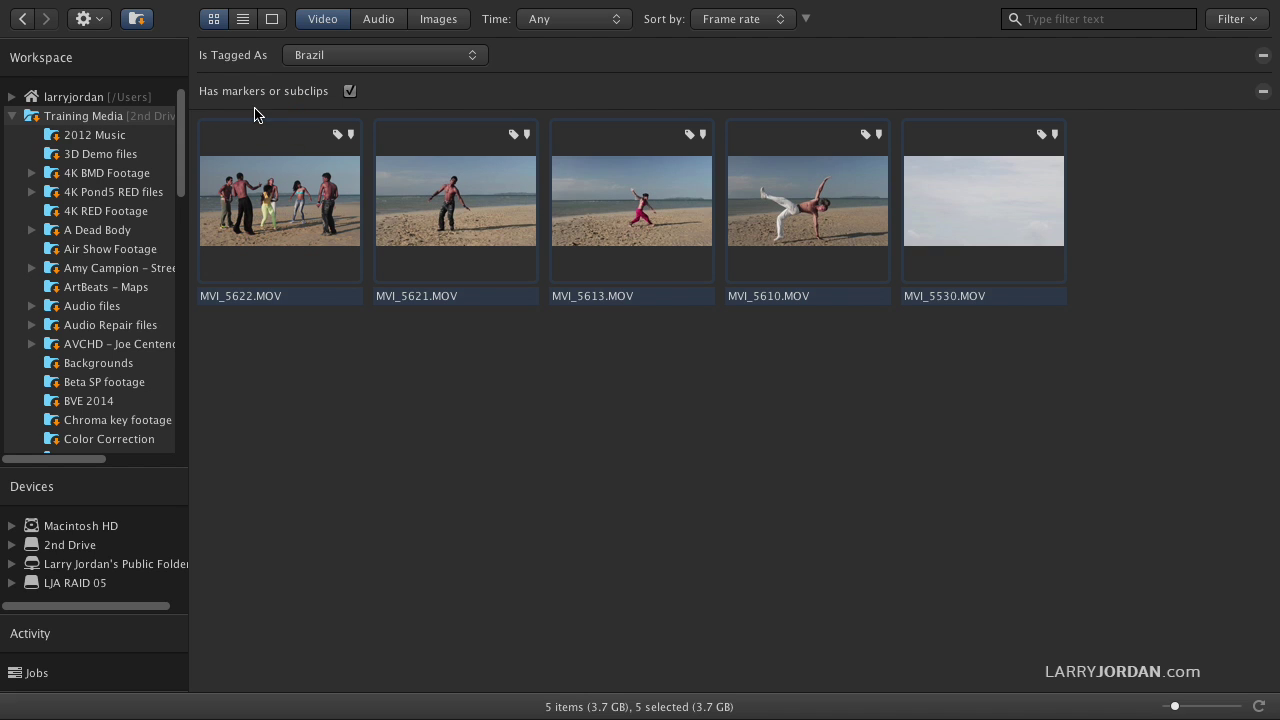
# Step: Send the five selected clips to Final Cut Pro X's Kyno Demo library as event Dance media
pyautogui.rightClick(492, 220)
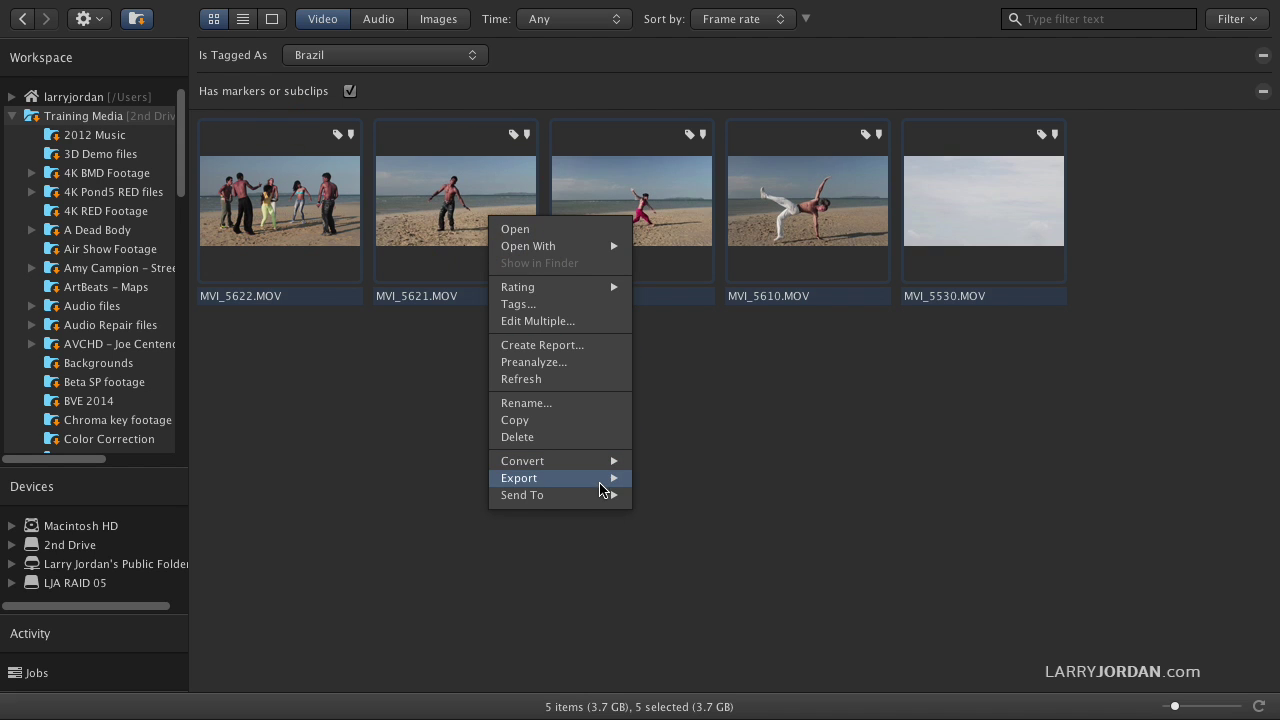
pyautogui.moveTo(600, 486)
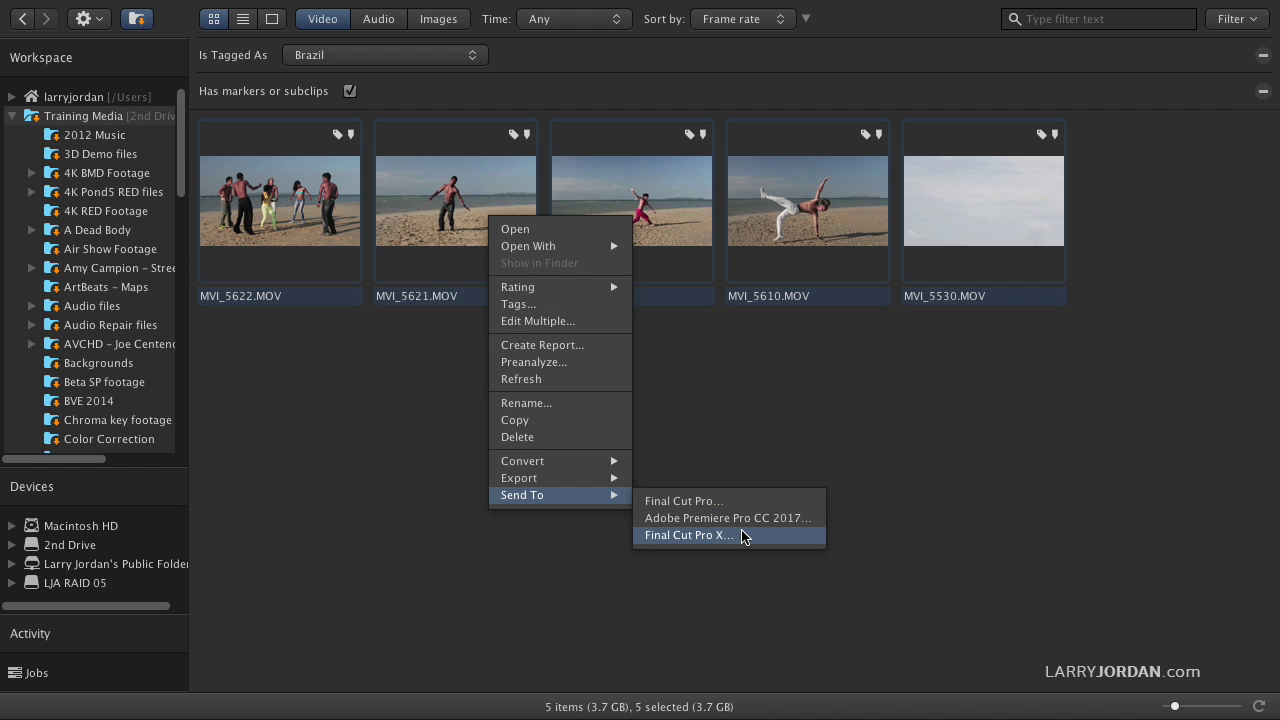
pyautogui.click(743, 536)
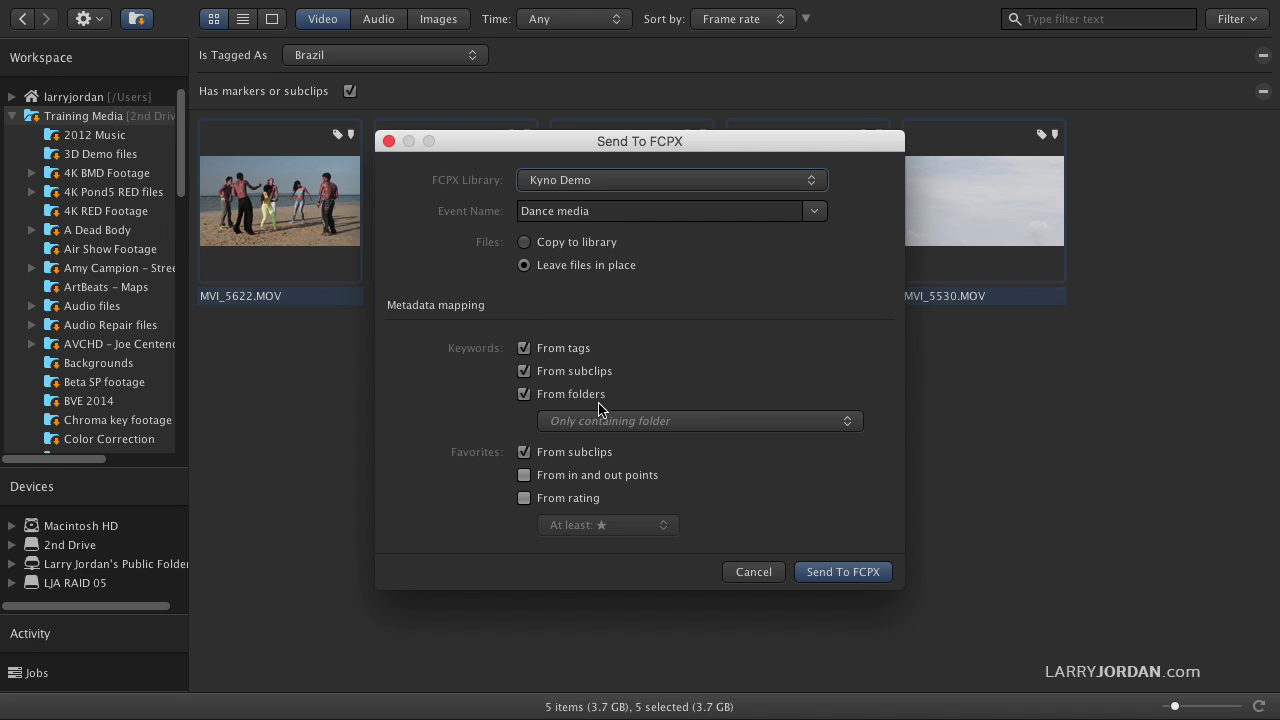
pyautogui.click(851, 576)
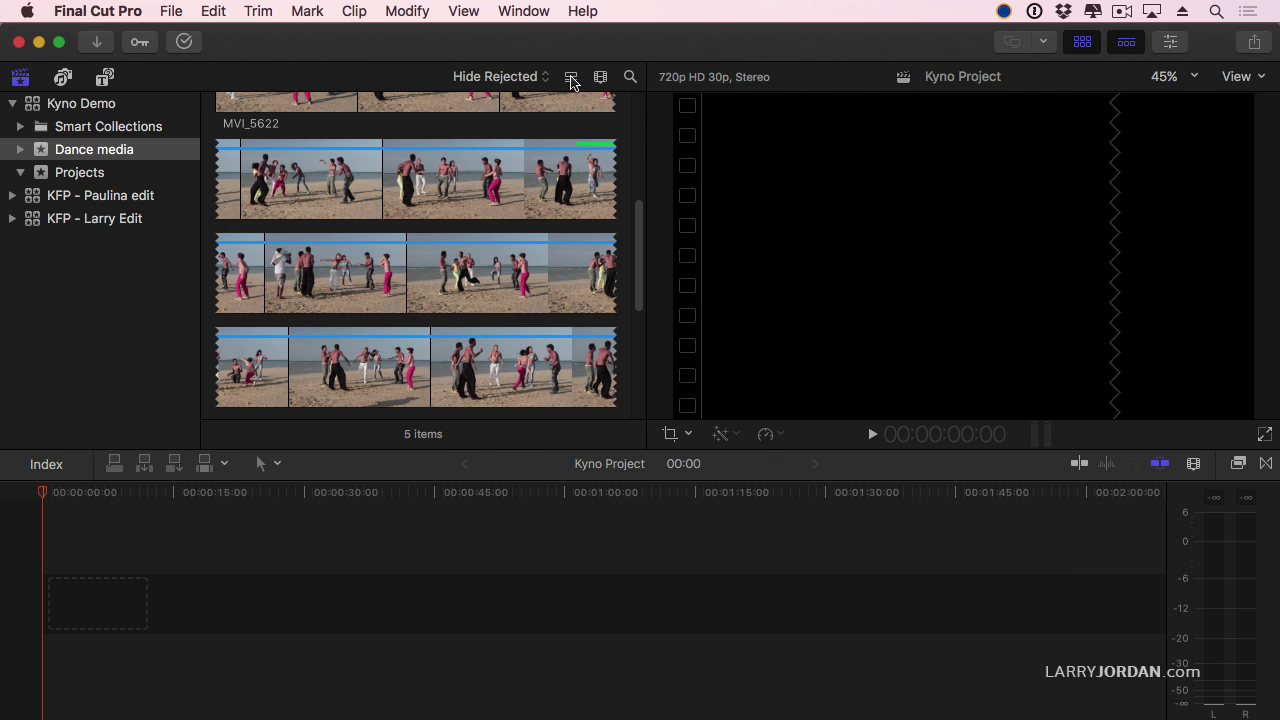
# Step: Set clip appearance to one thumbnail per clip and select MVI_5530
pyautogui.click(600, 77)
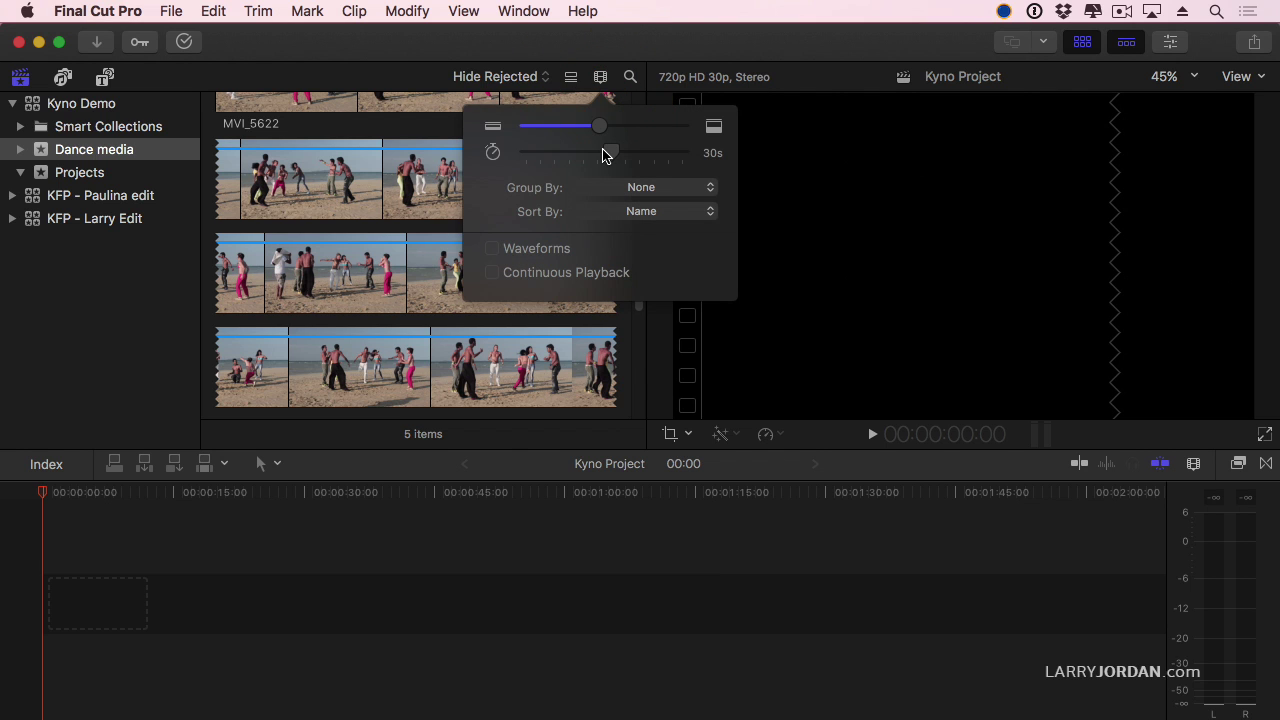
pyautogui.moveTo(603, 155); pyautogui.dragTo(491, 150)
pyautogui.click(488, 336)
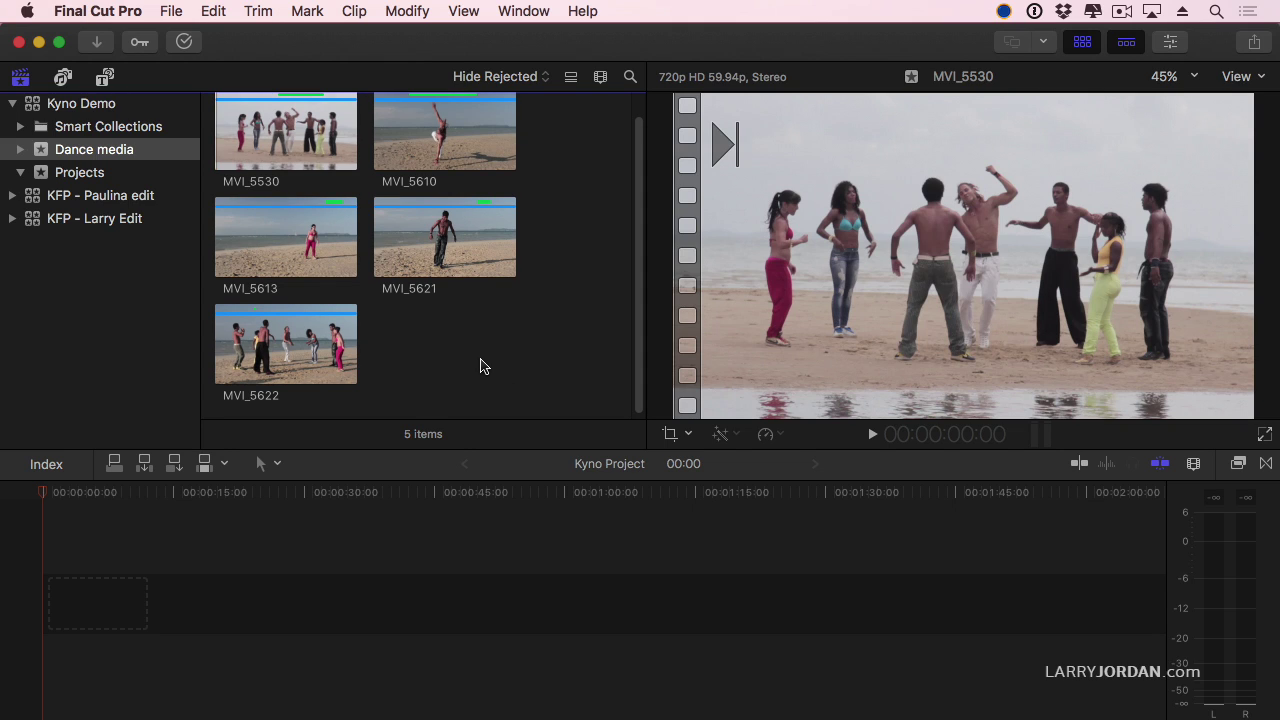
pyautogui.click(303, 150)
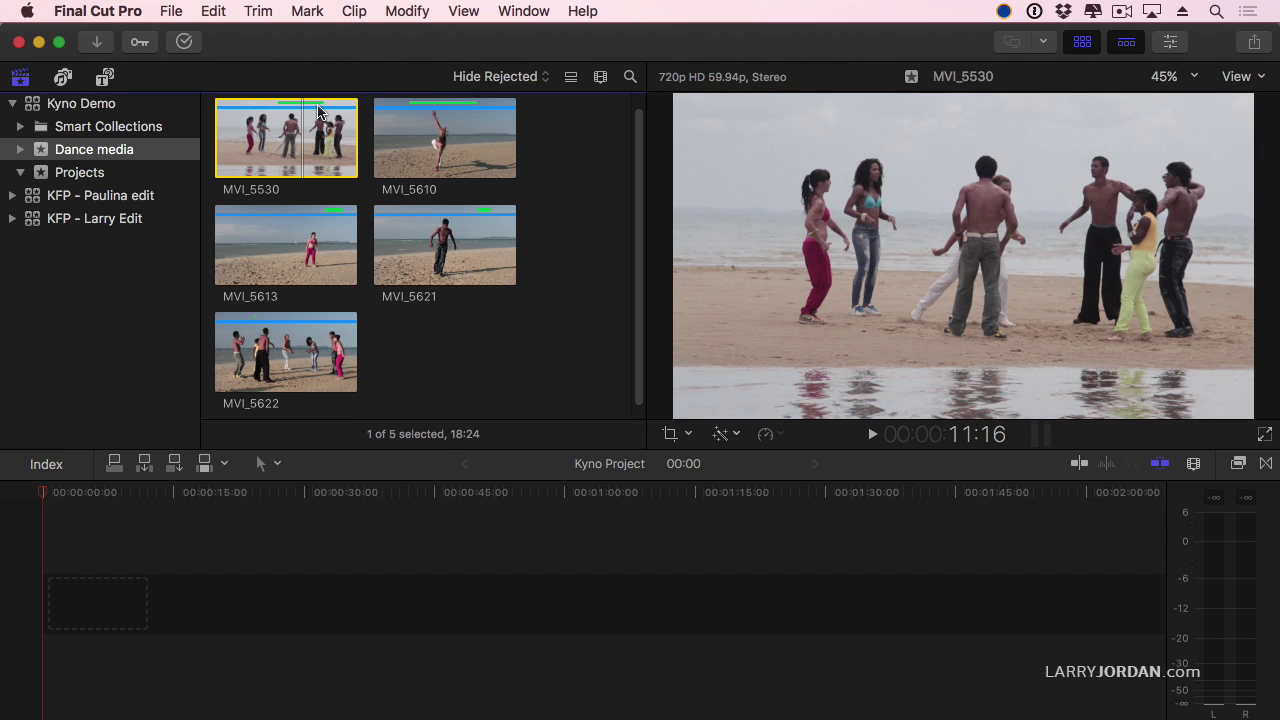
# Step: Show only Favorites, then add MVI_5610, MVI_5613, MVI_5621 and MVI_5622 to the MVI_5530 selection
pyautogui.click(493, 78)
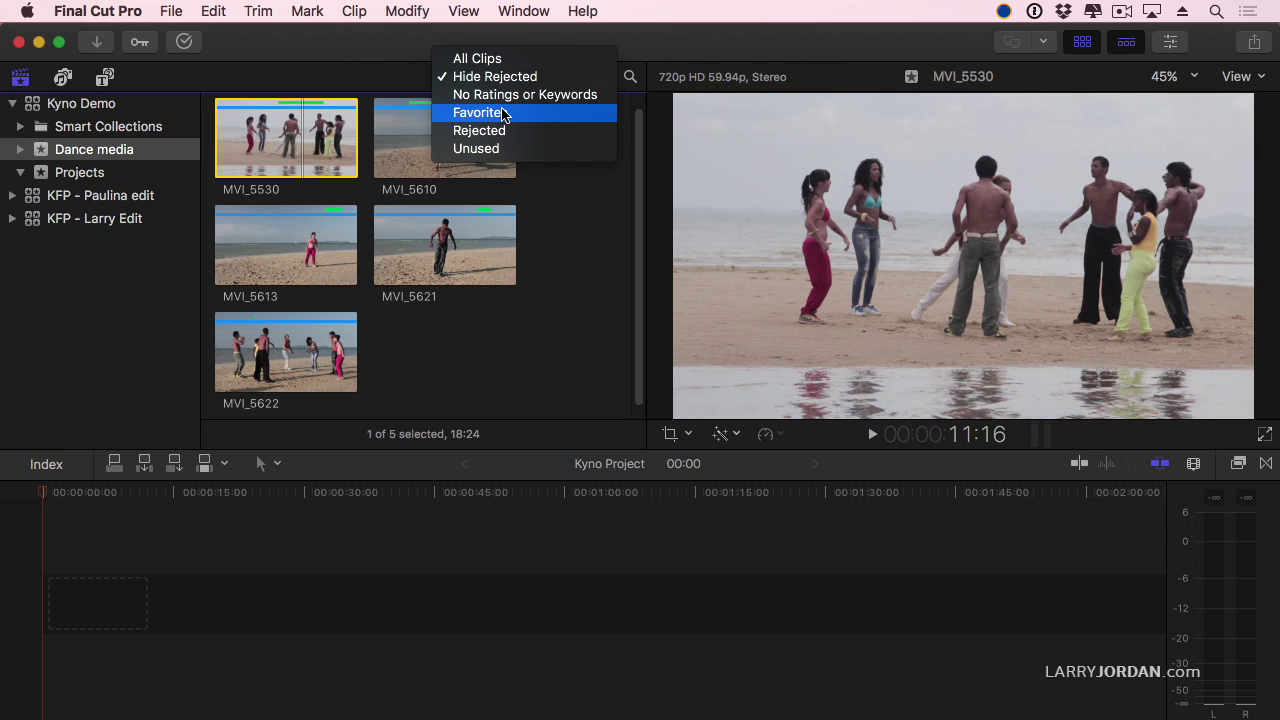
pyautogui.click(495, 112)
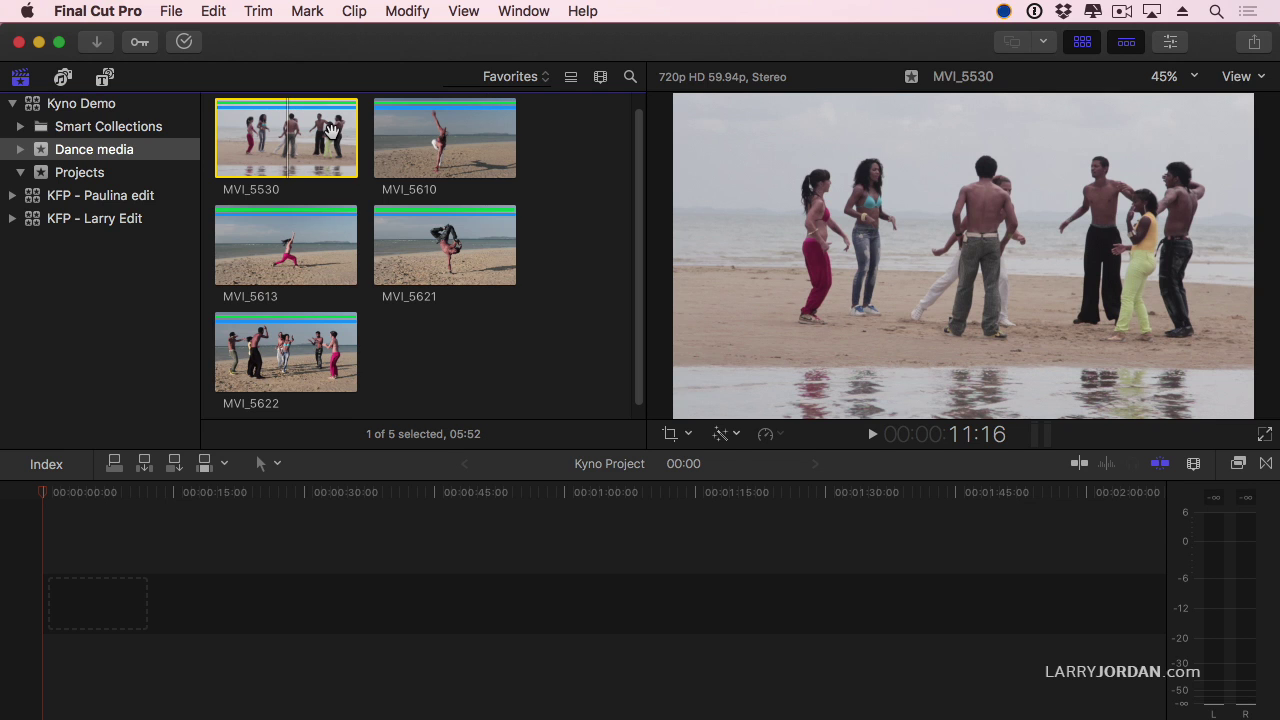
pyautogui.keyDown('super'); pyautogui.click(460, 158); pyautogui.keyUp('super')
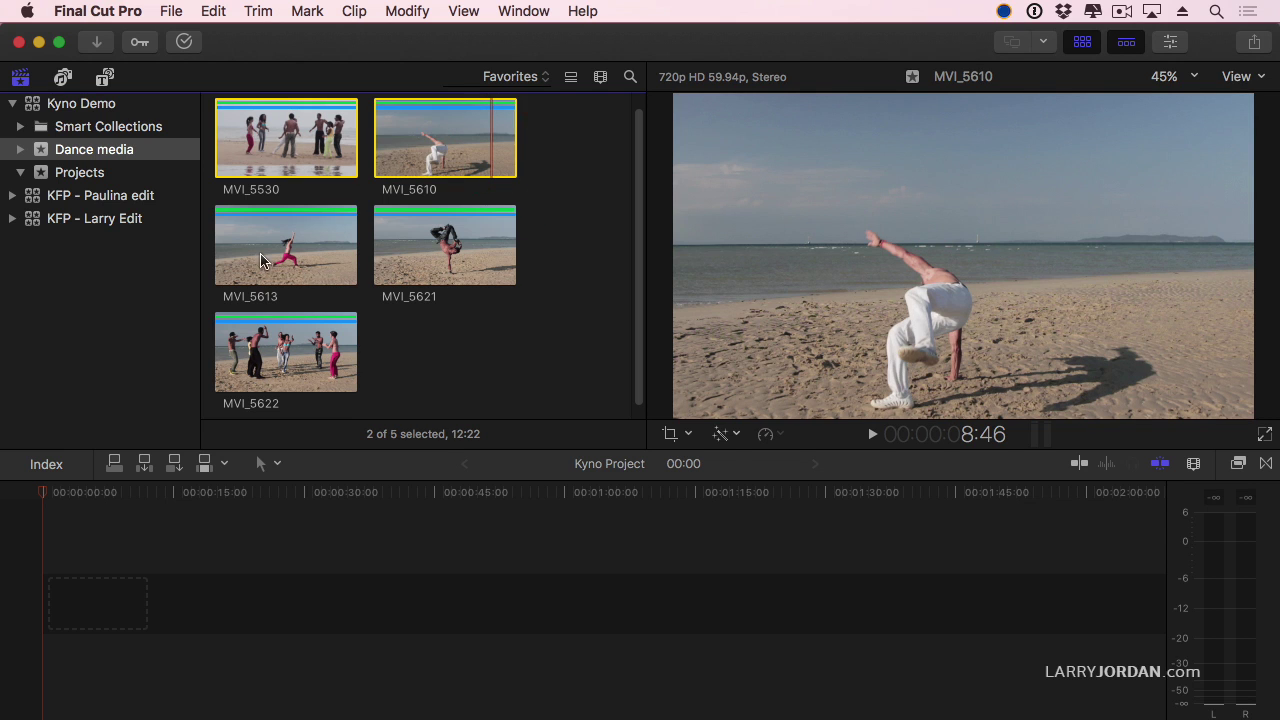
pyautogui.keyDown('super'); pyautogui.click(255, 260); pyautogui.keyUp('super')
pyautogui.keyDown('super'); pyautogui.click(425, 252); pyautogui.keyUp('super')
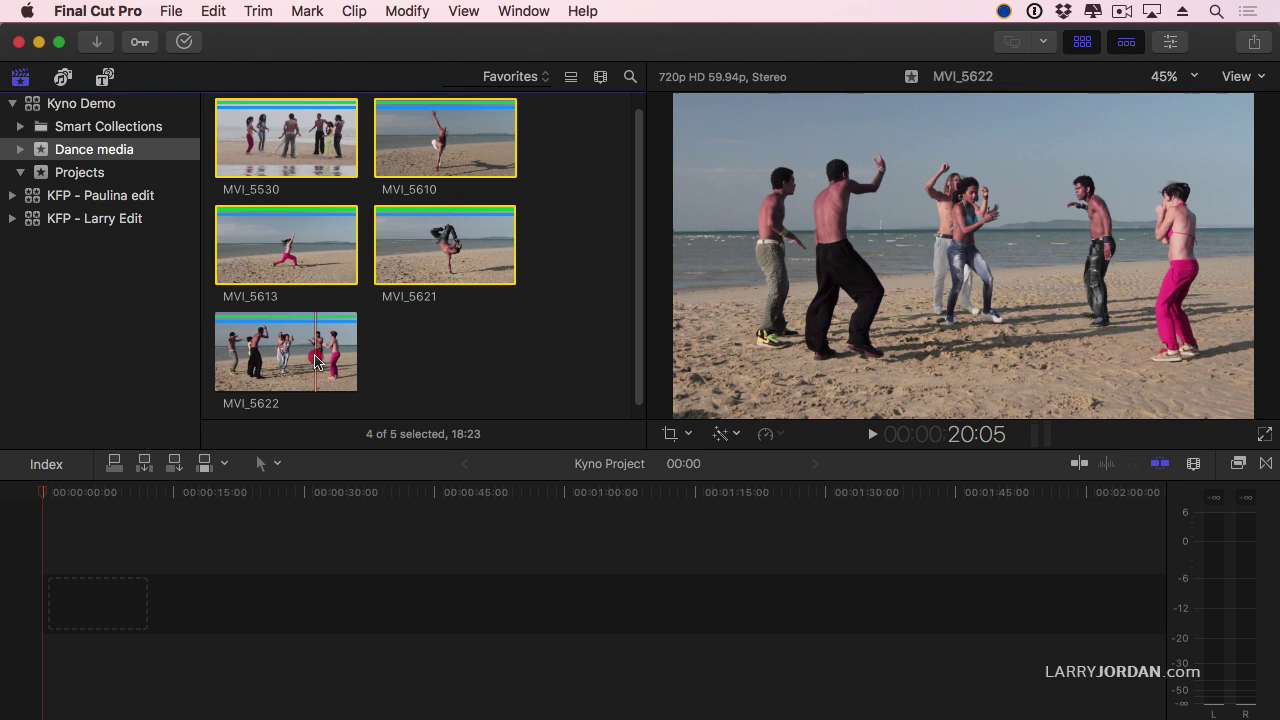
pyautogui.keyDown('super'); pyautogui.click(315, 355); pyautogui.keyUp('super')
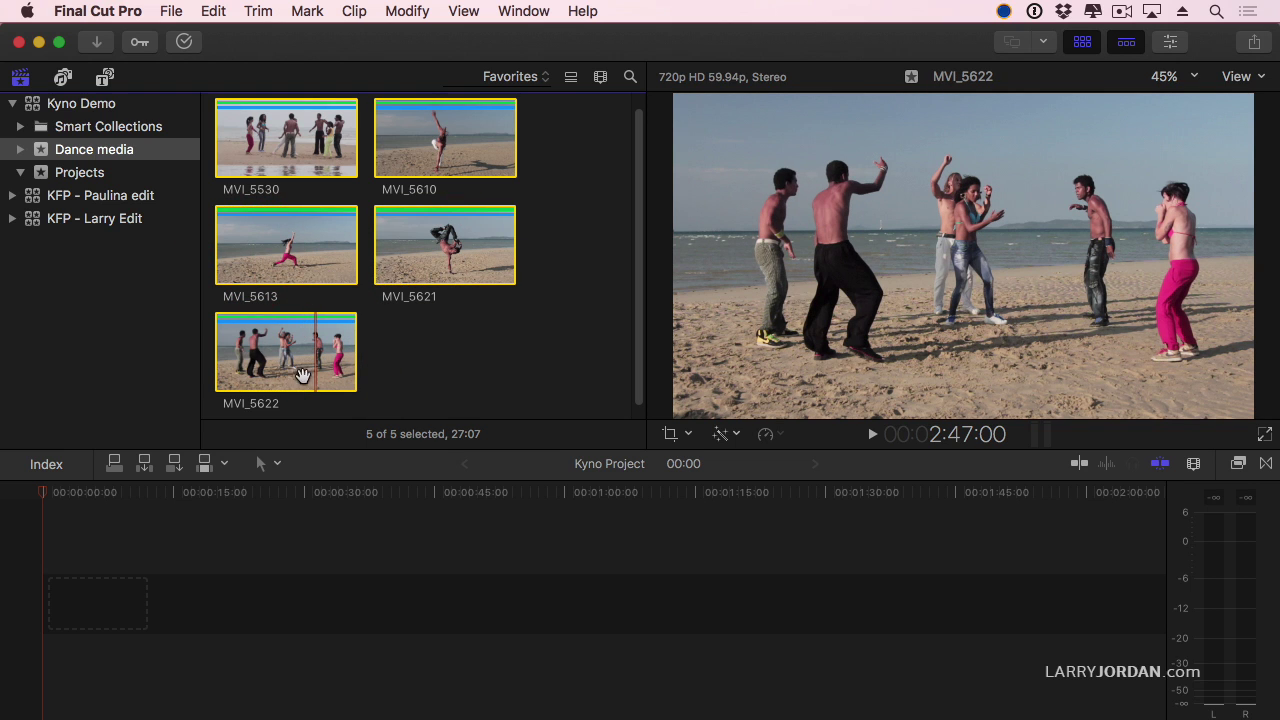
# Step: Append the five clips to the Kyno Project timeline, fit it, and play from the start
pyautogui.click(174, 467)
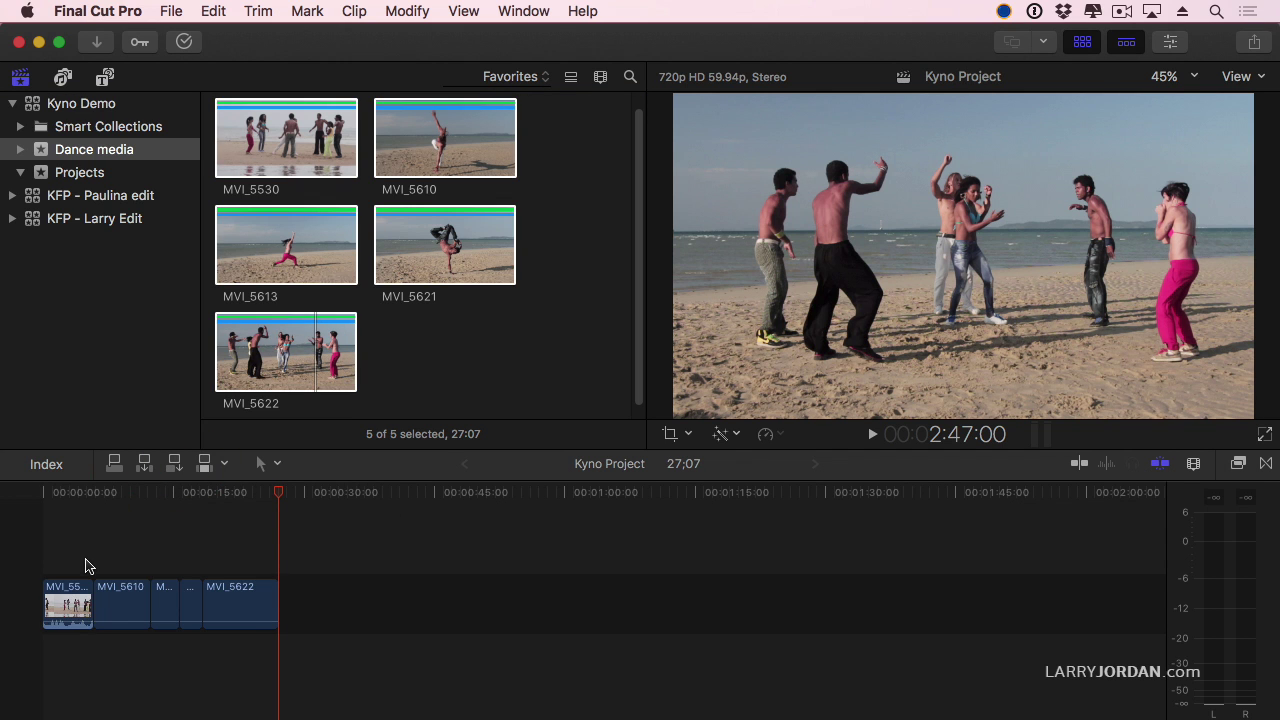
pyautogui.hotkey('shift', 'z')
pyautogui.press('Home')
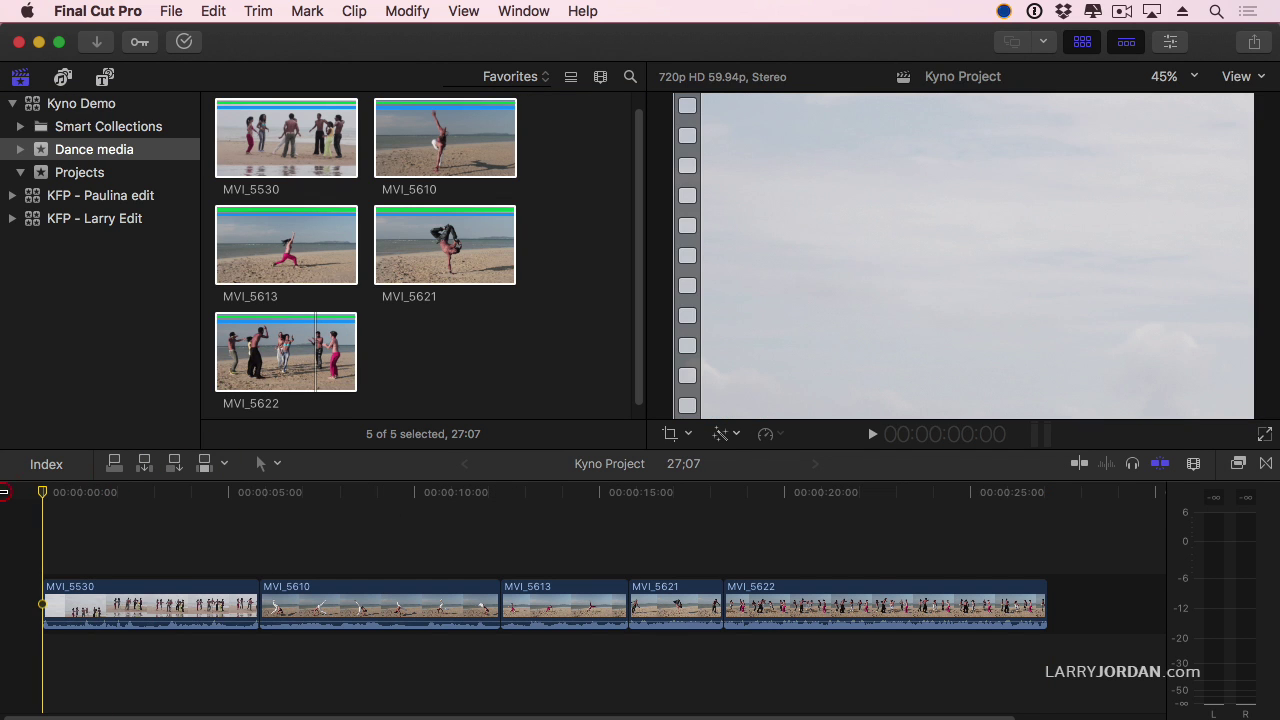
pyautogui.press('space')
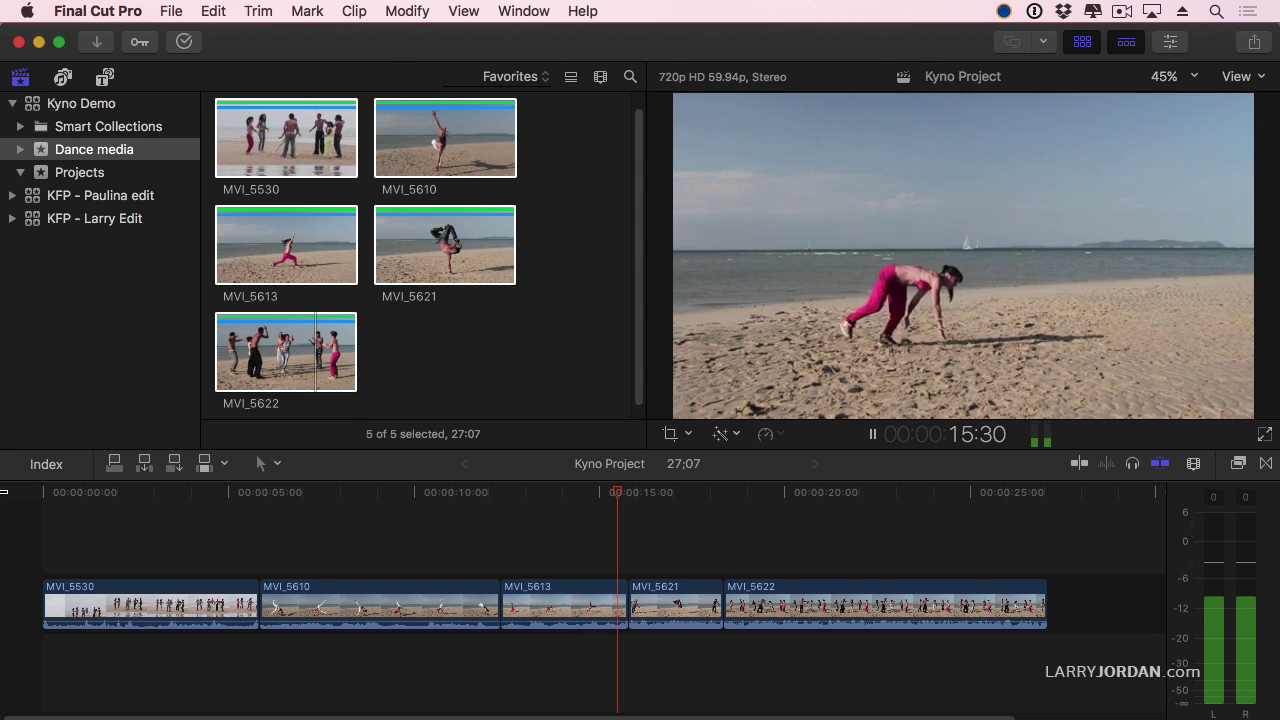
pyautogui.press('space')
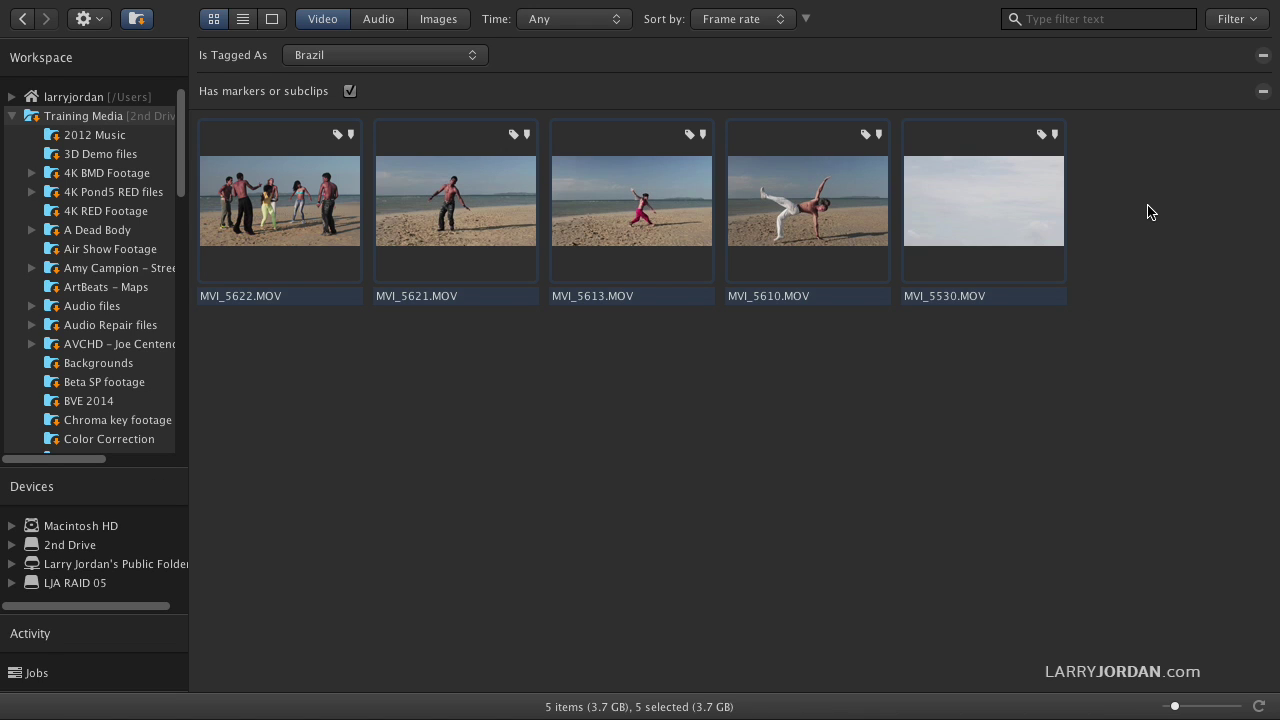
# Step: Set up an Excel export titled 'Export Shot List' using the Marker list layout
pyautogui.rightClick(283, 220)
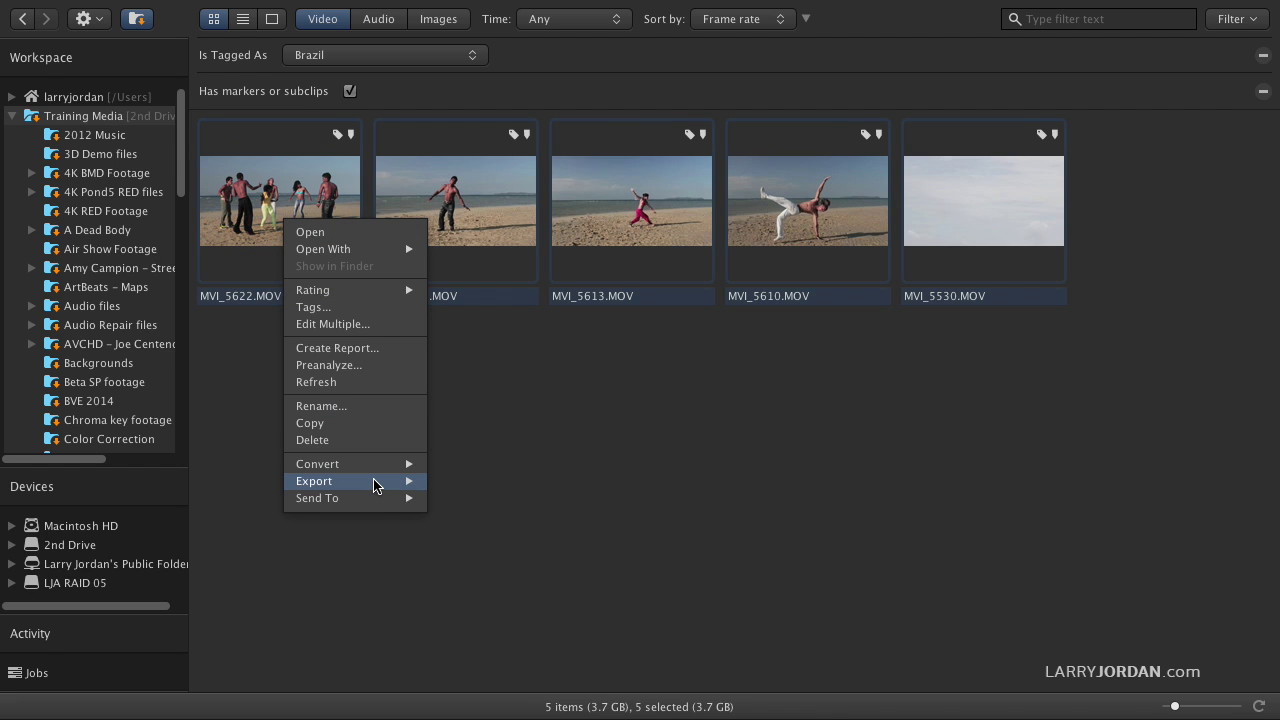
pyautogui.moveTo(374, 484)
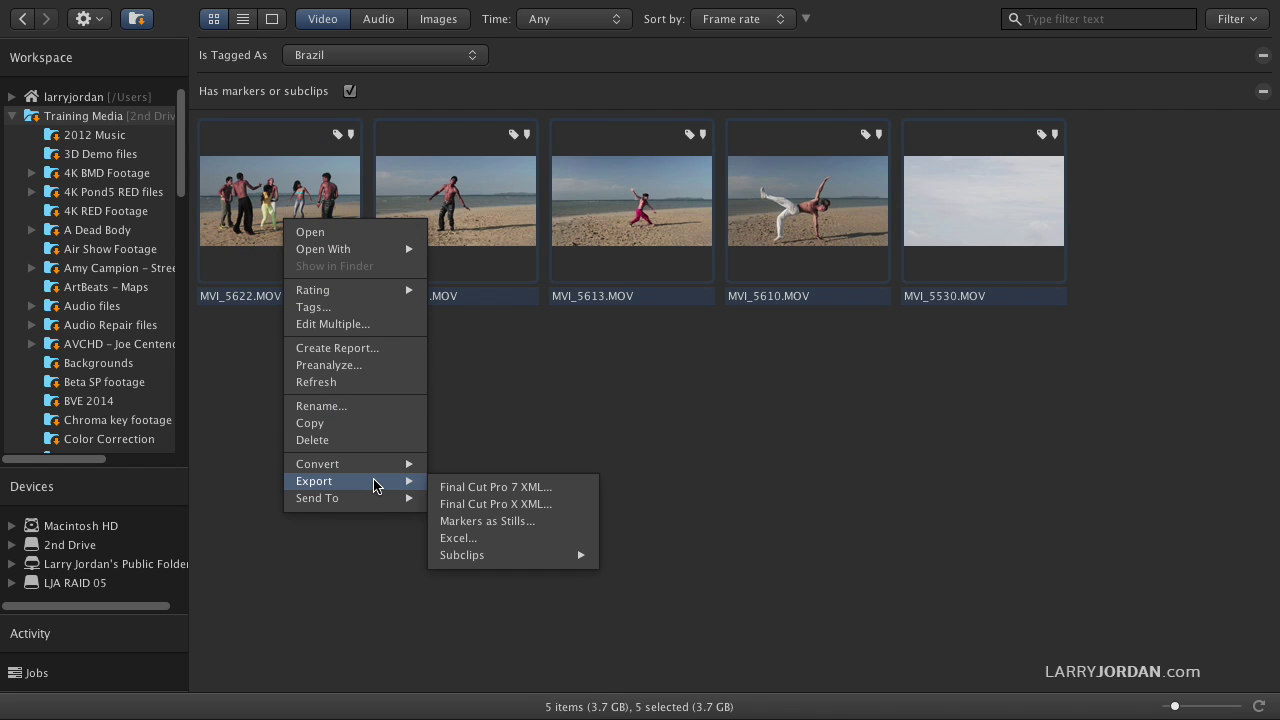
pyautogui.click(532, 539)
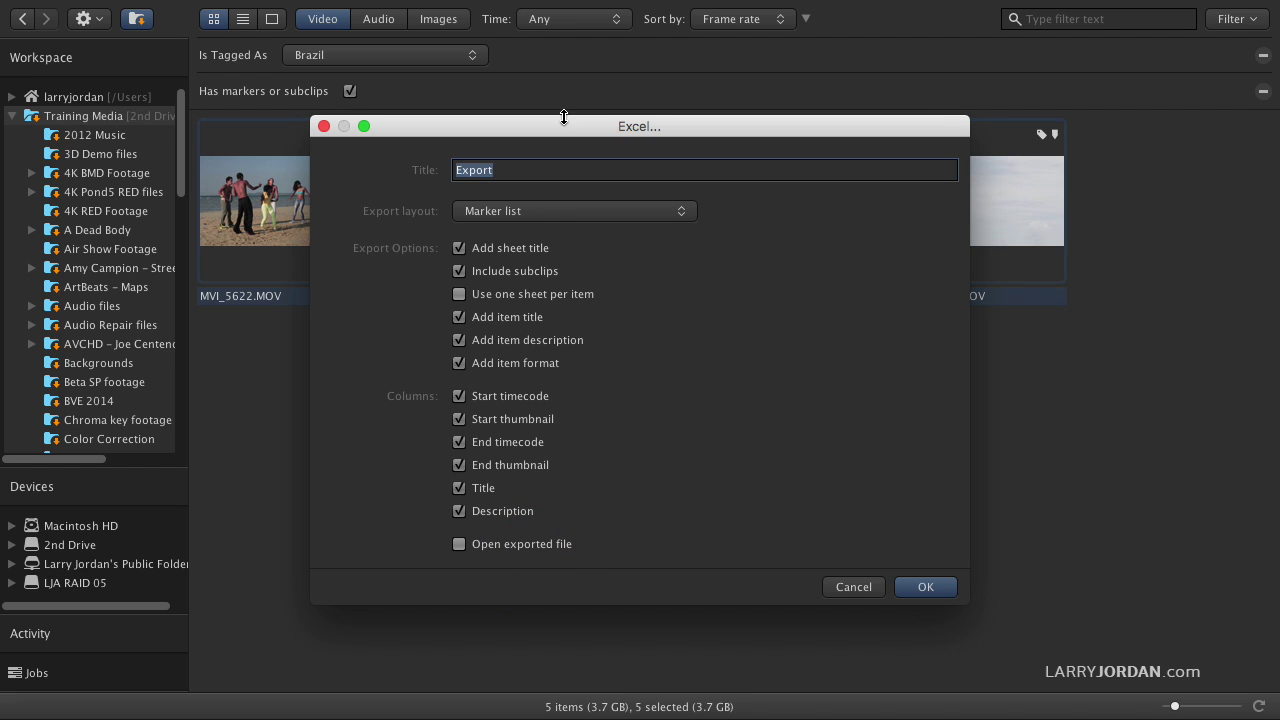
pyautogui.moveTo(564, 117); pyautogui.dragTo(523, 129)
pyautogui.click(503, 171)
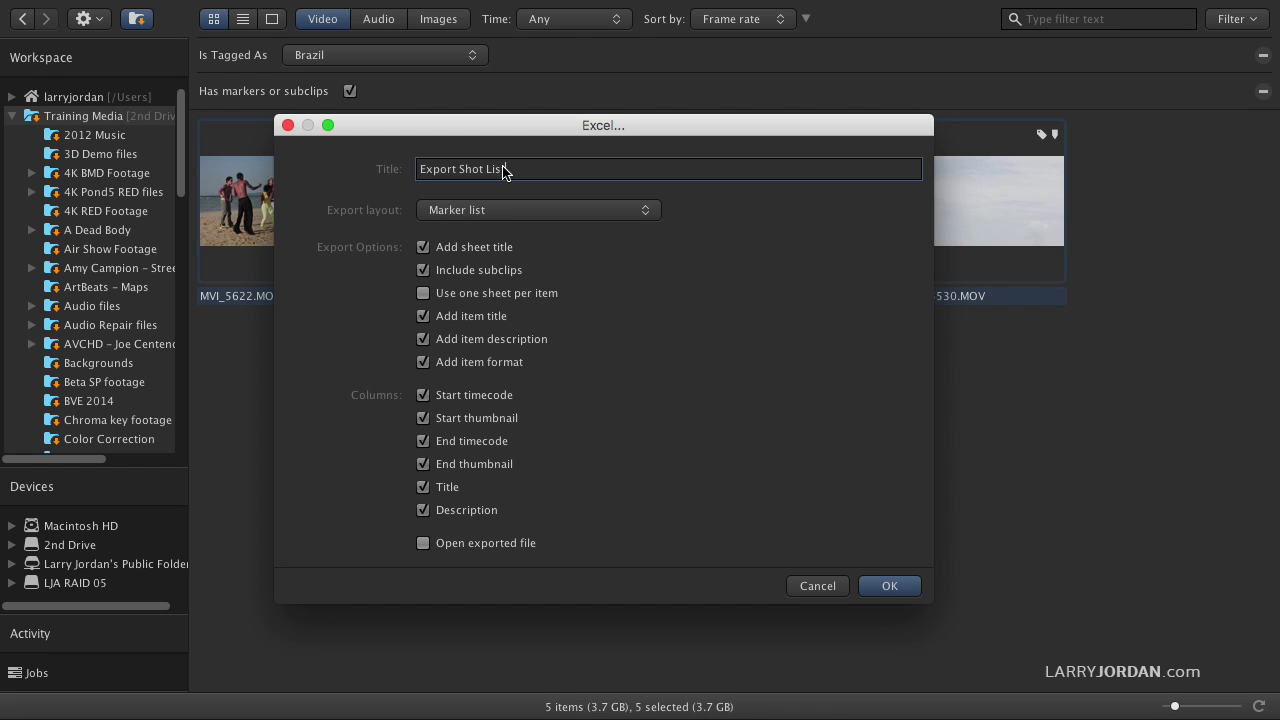
pyautogui.write('Shot List')
pyautogui.click(576, 212)
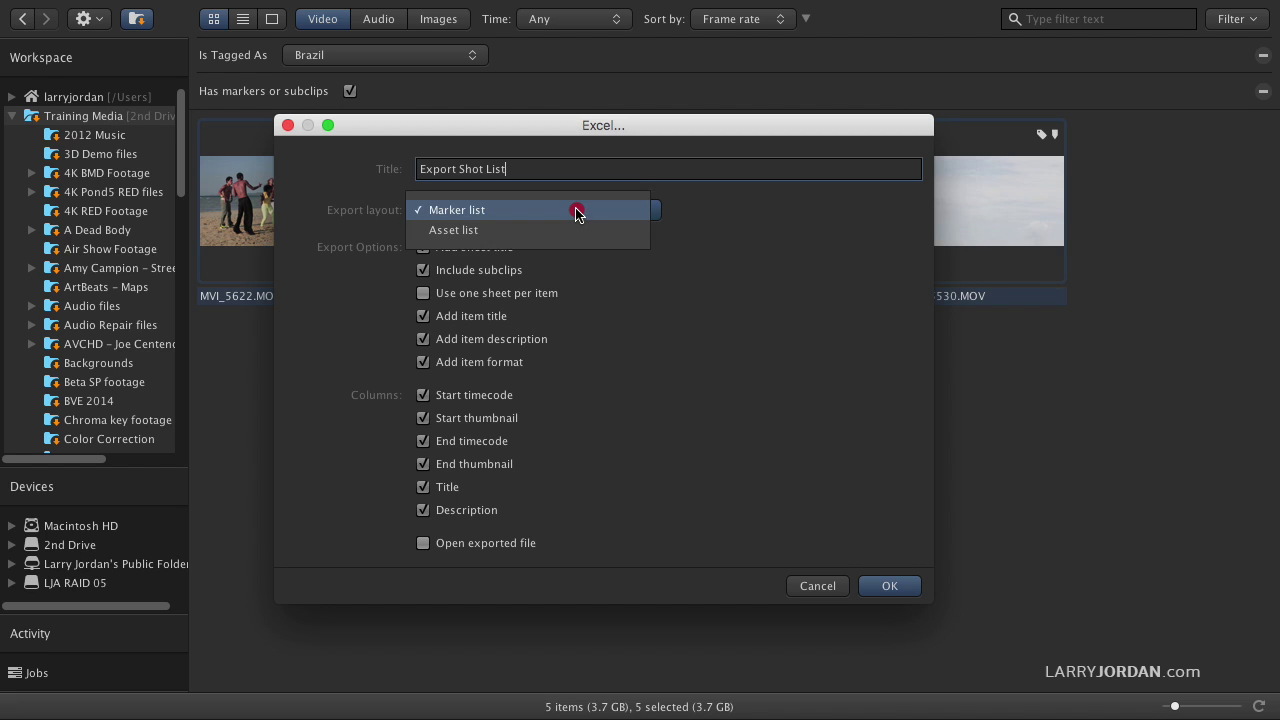
pyautogui.click(572, 232)
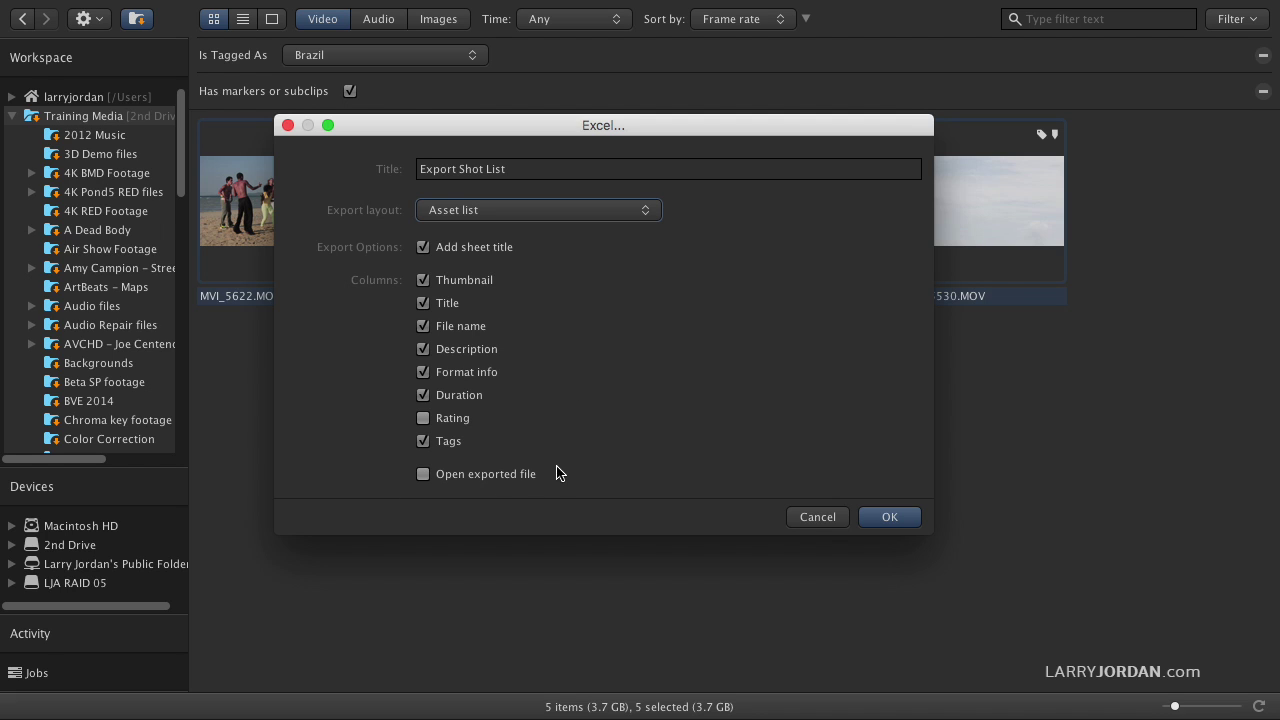
pyautogui.click(530, 211)
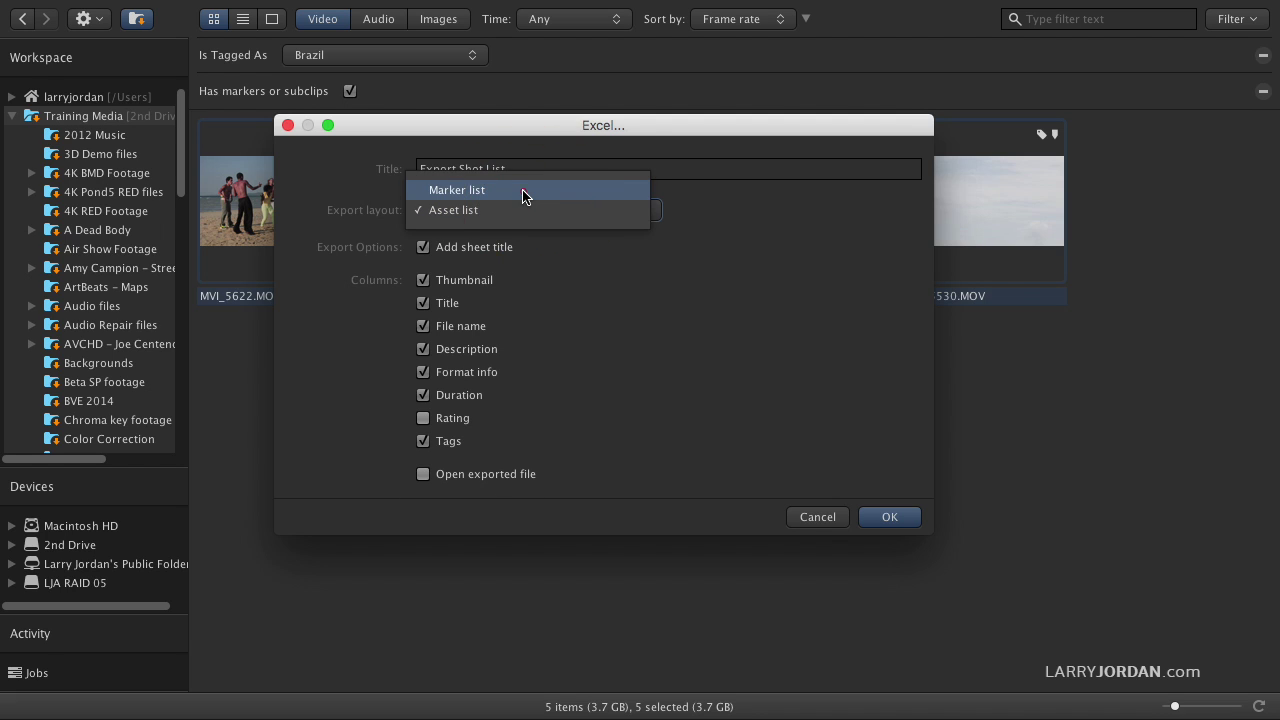
pyautogui.click(523, 190)
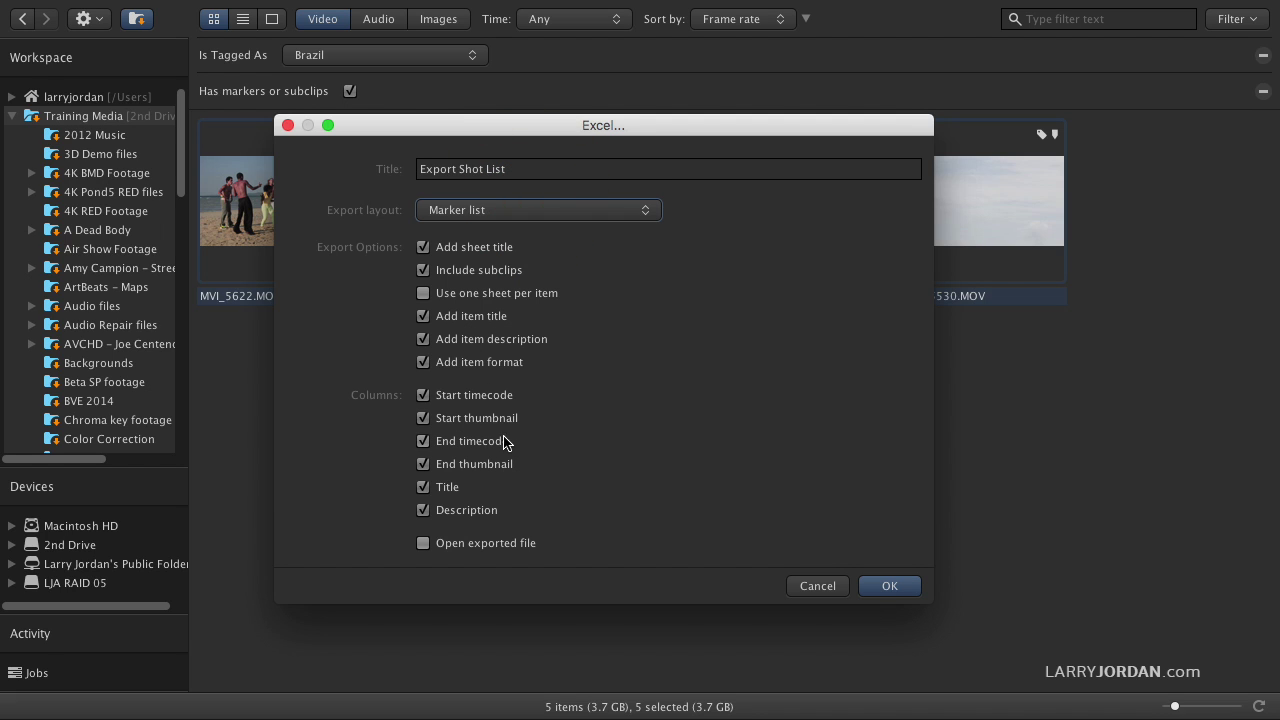
pyautogui.click(900, 587)
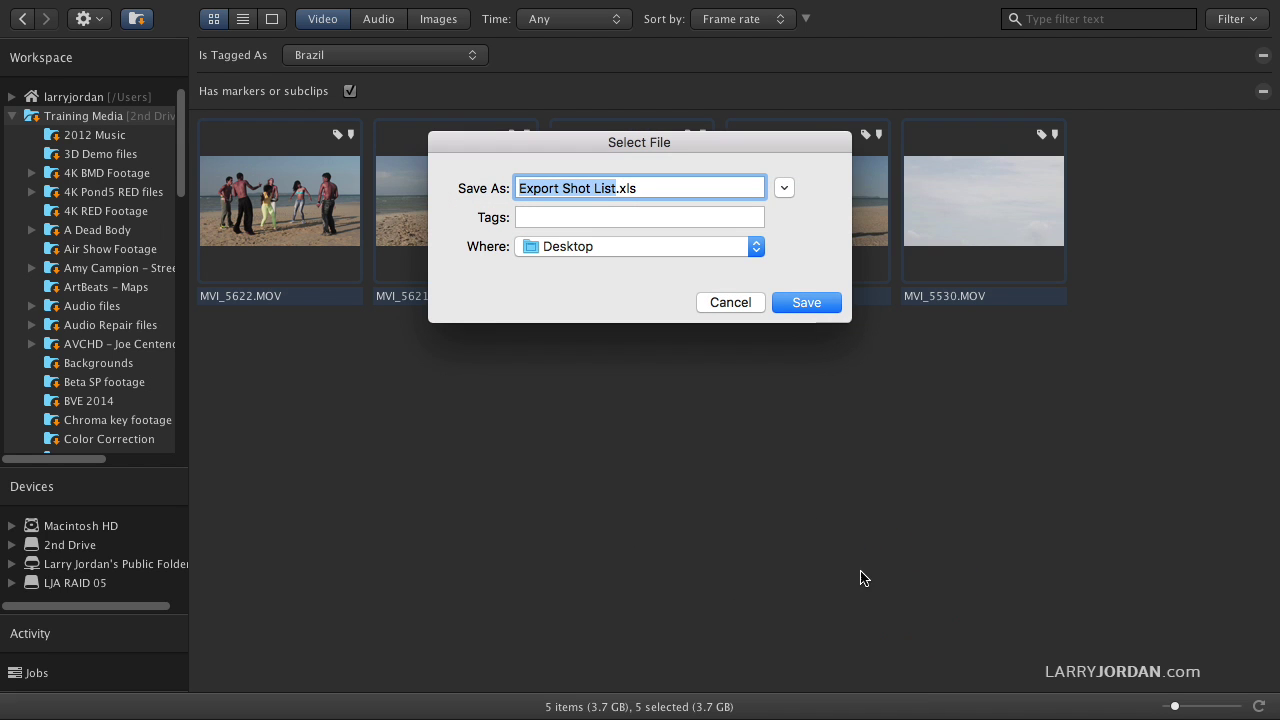
# Step: Save Export Shot List.xls to the Desktop and open it with Numbers 4.2
pyautogui.click(785, 303)
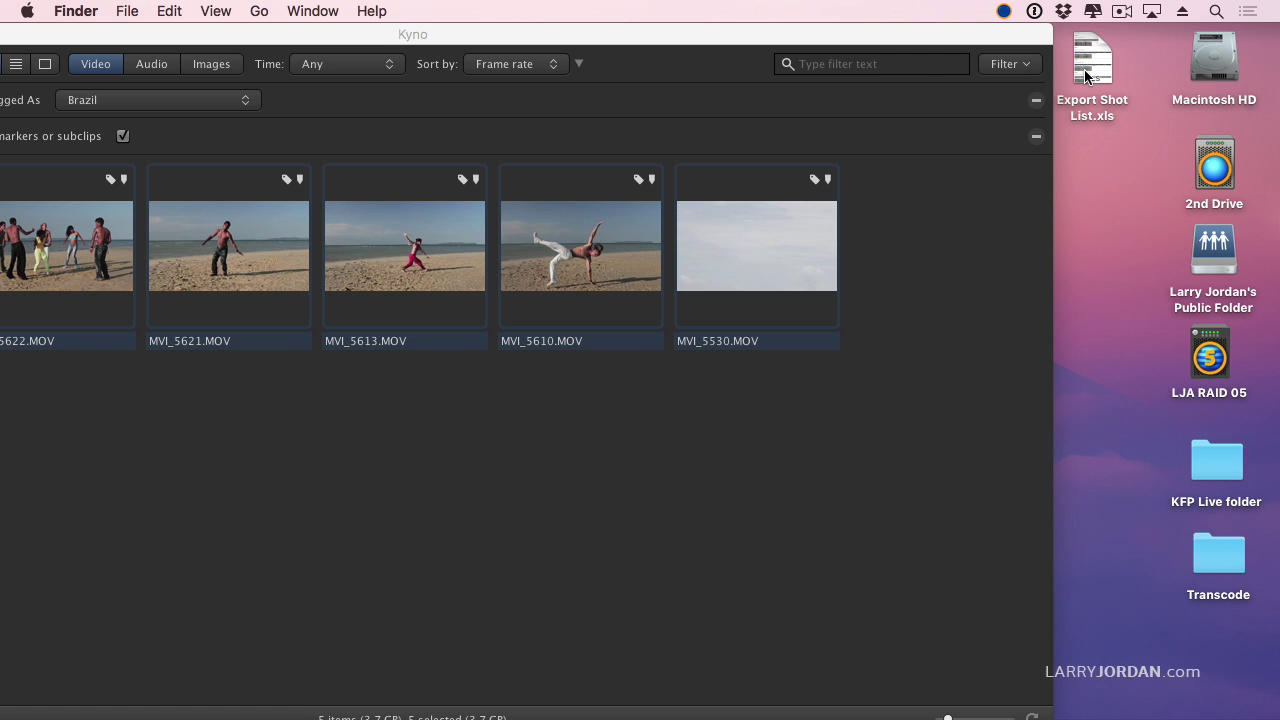
pyautogui.rightClick(1087, 68)
pyautogui.moveTo(931, 97)
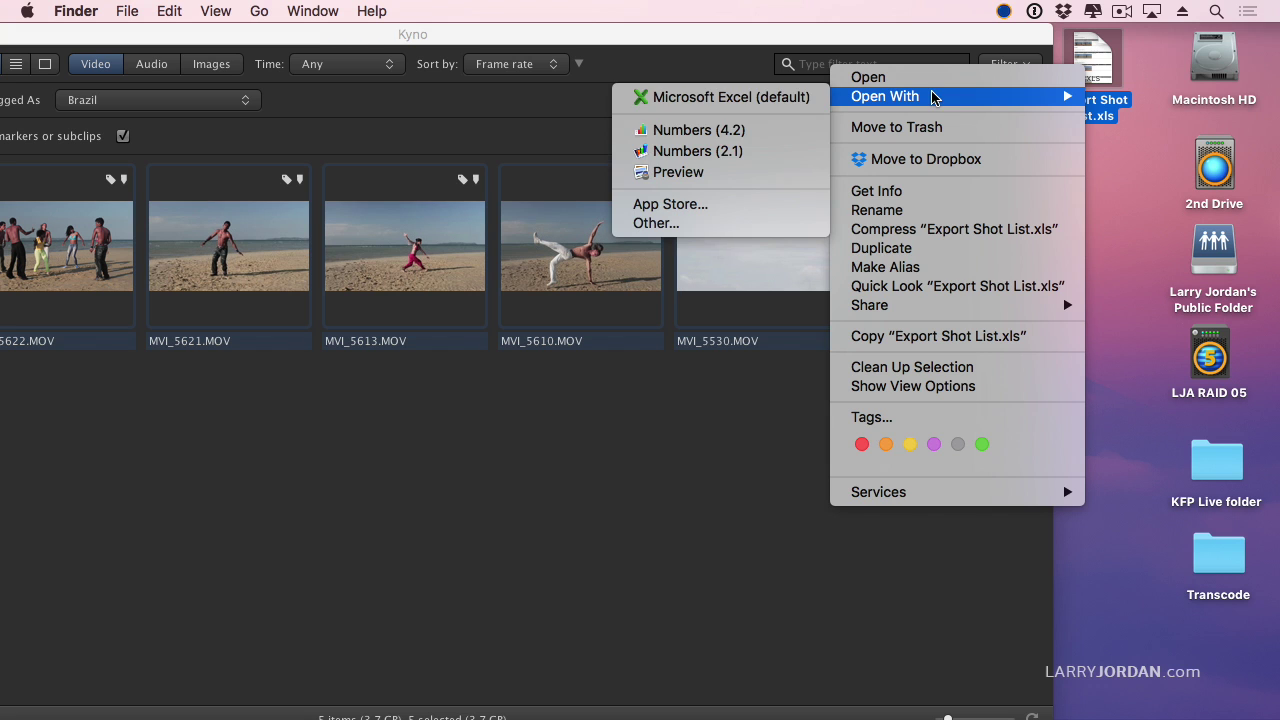
pyautogui.click(748, 133)
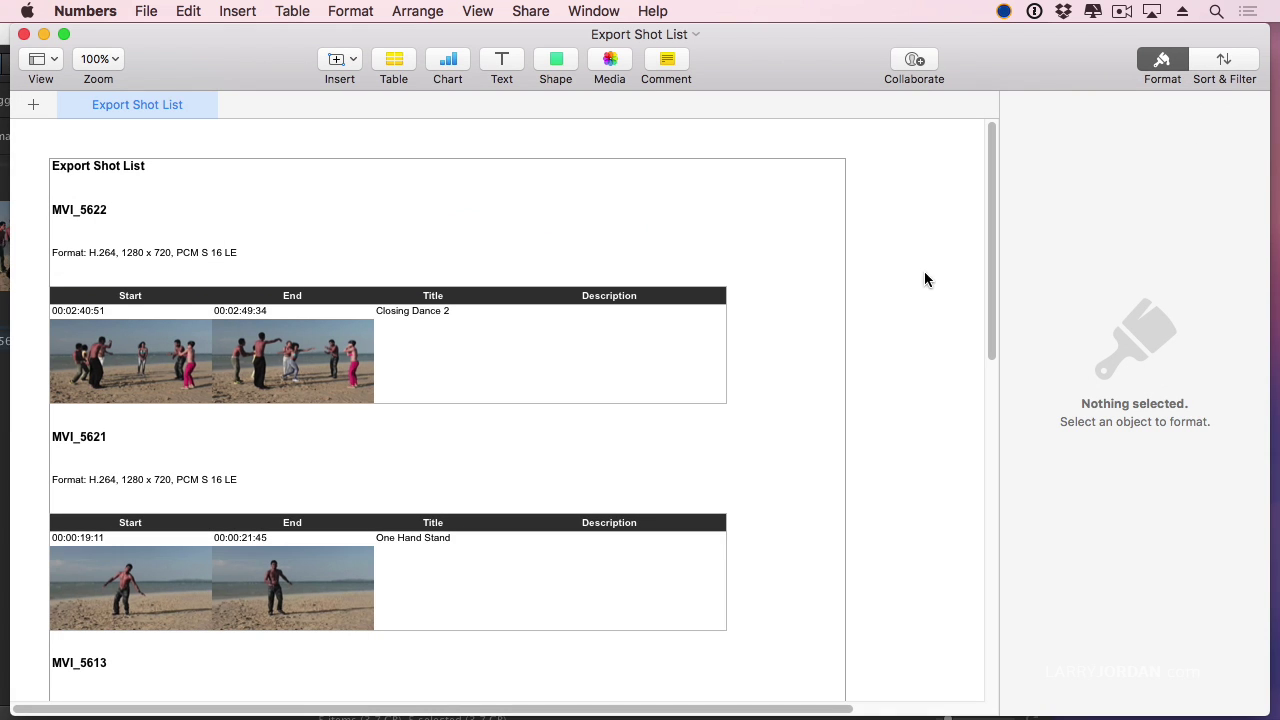
# Step: Hide the Format sidebar, narrow the Export Shot List window, move it right, and scroll the sheet
pyautogui.moveTo(691, 54); pyautogui.dragTo(722, 22)
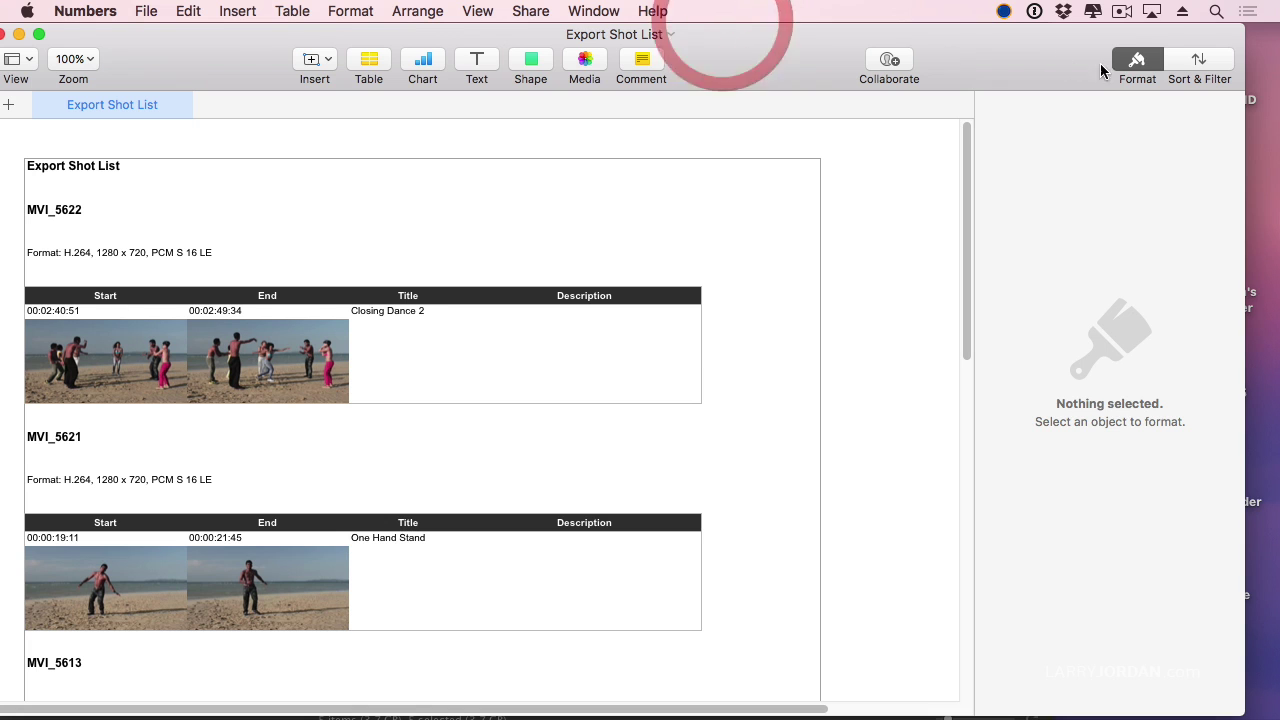
pyautogui.click(1135, 65)
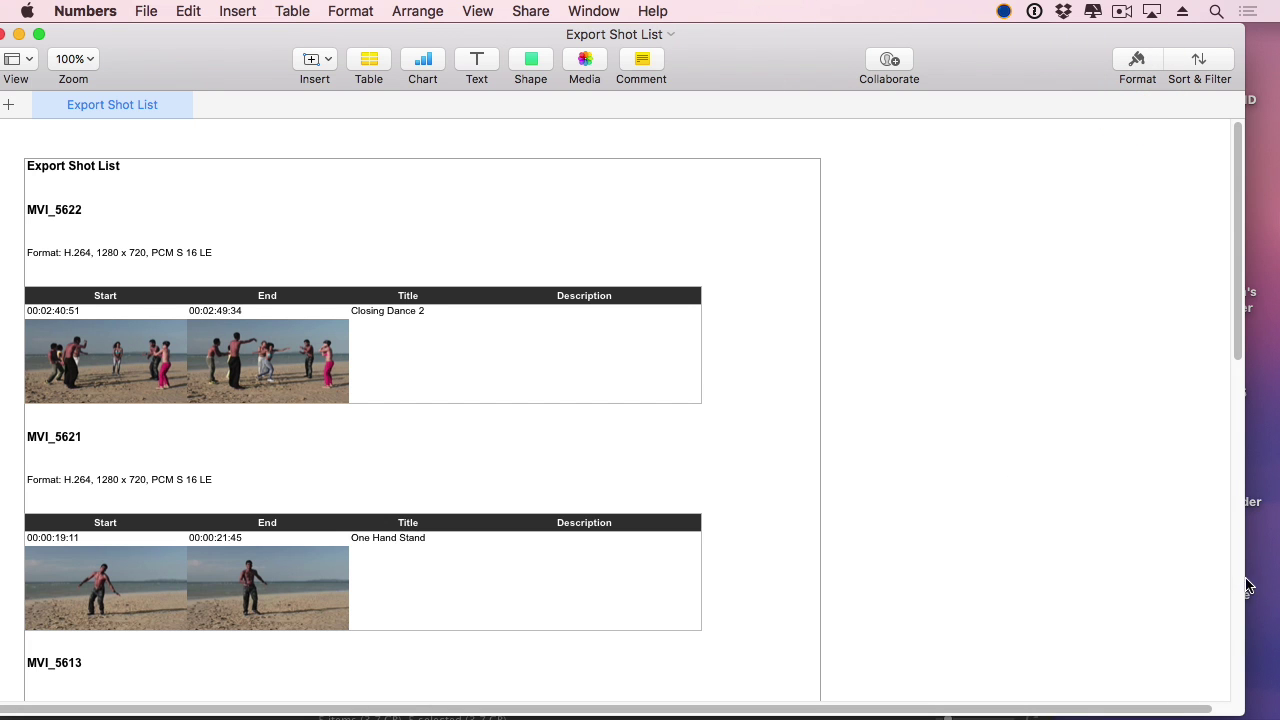
pyautogui.moveTo(1246, 585); pyautogui.dragTo(859, 560)
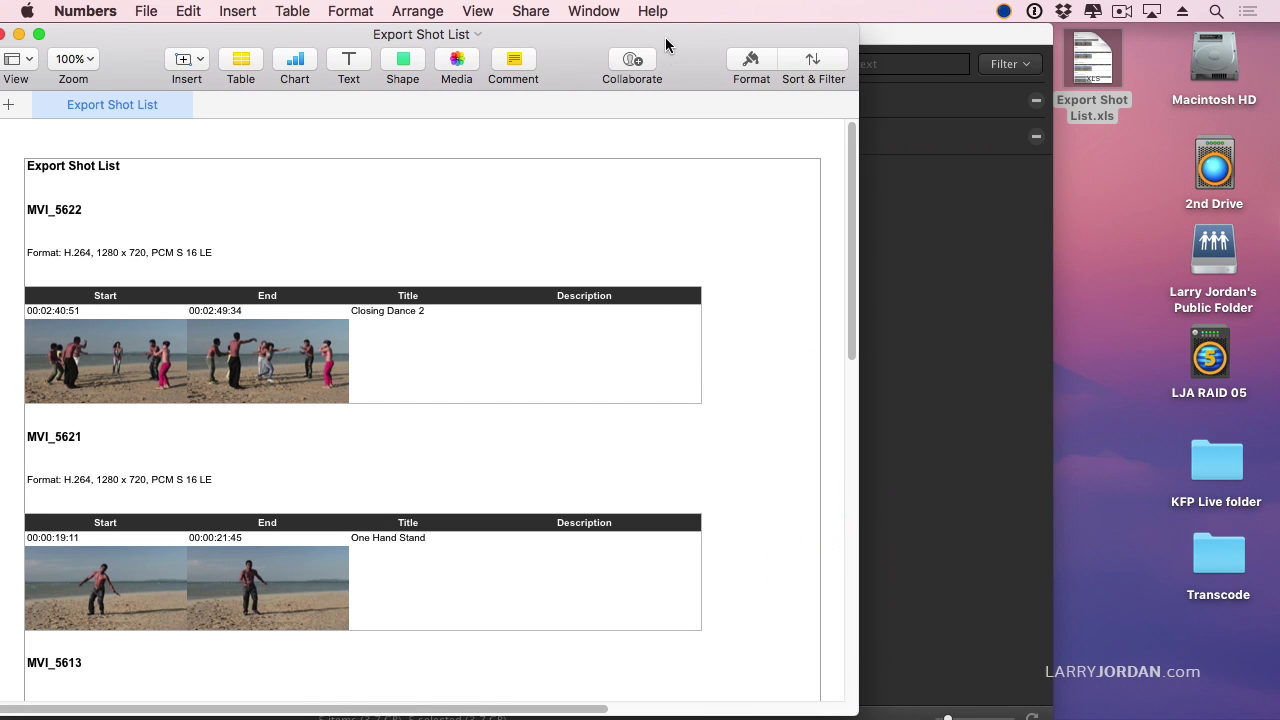
pyautogui.moveTo(666, 45); pyautogui.dragTo(892, 45)
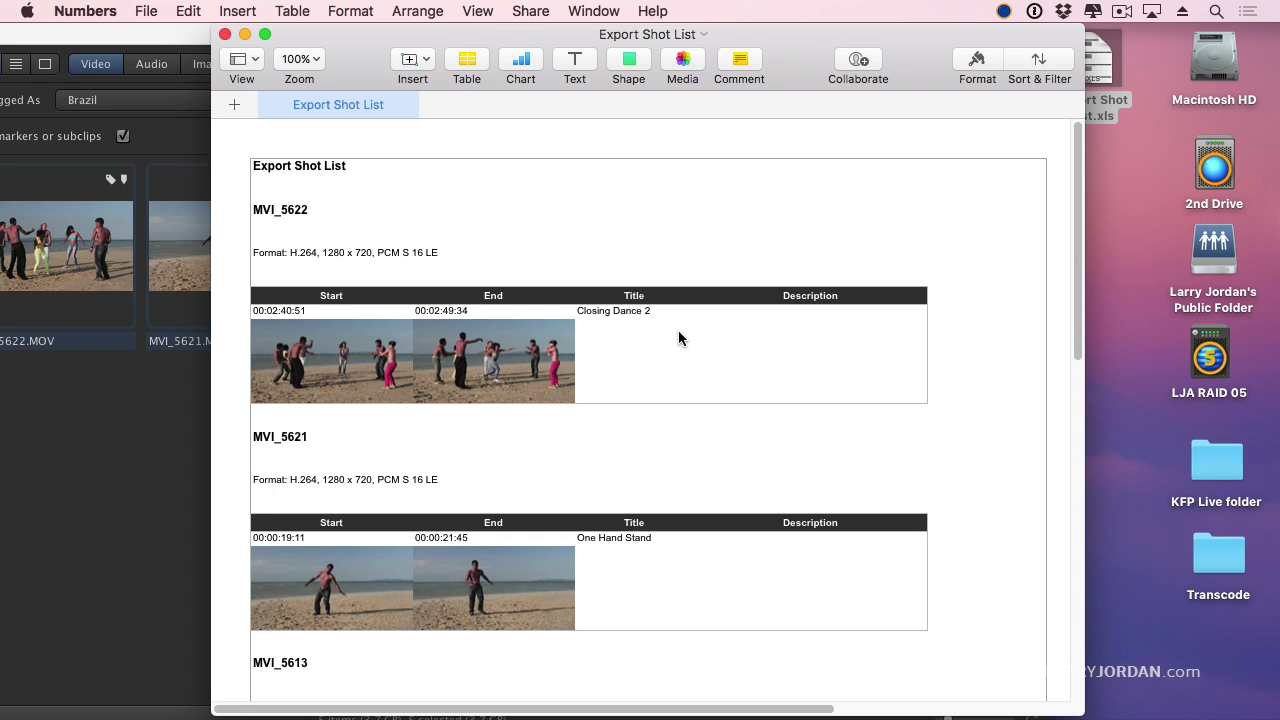
pyautogui.scroll(-5, 811, 352)
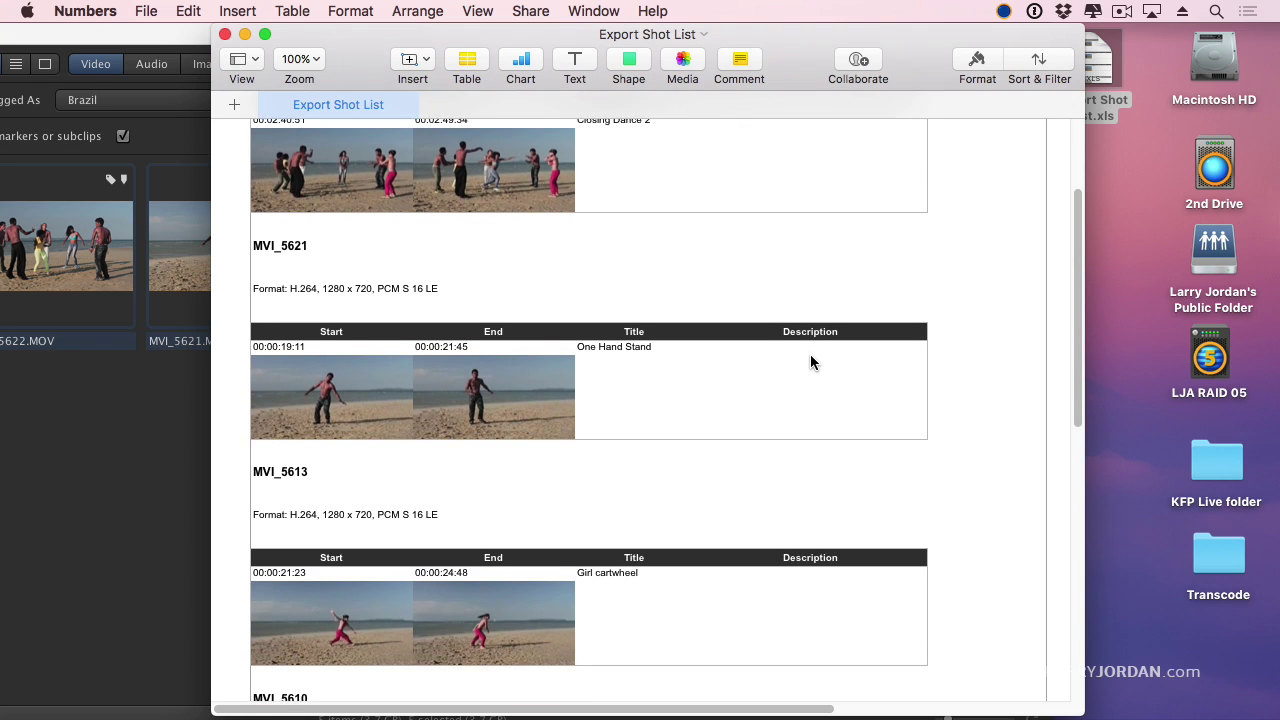
pyautogui.scroll(-5, 810, 362)
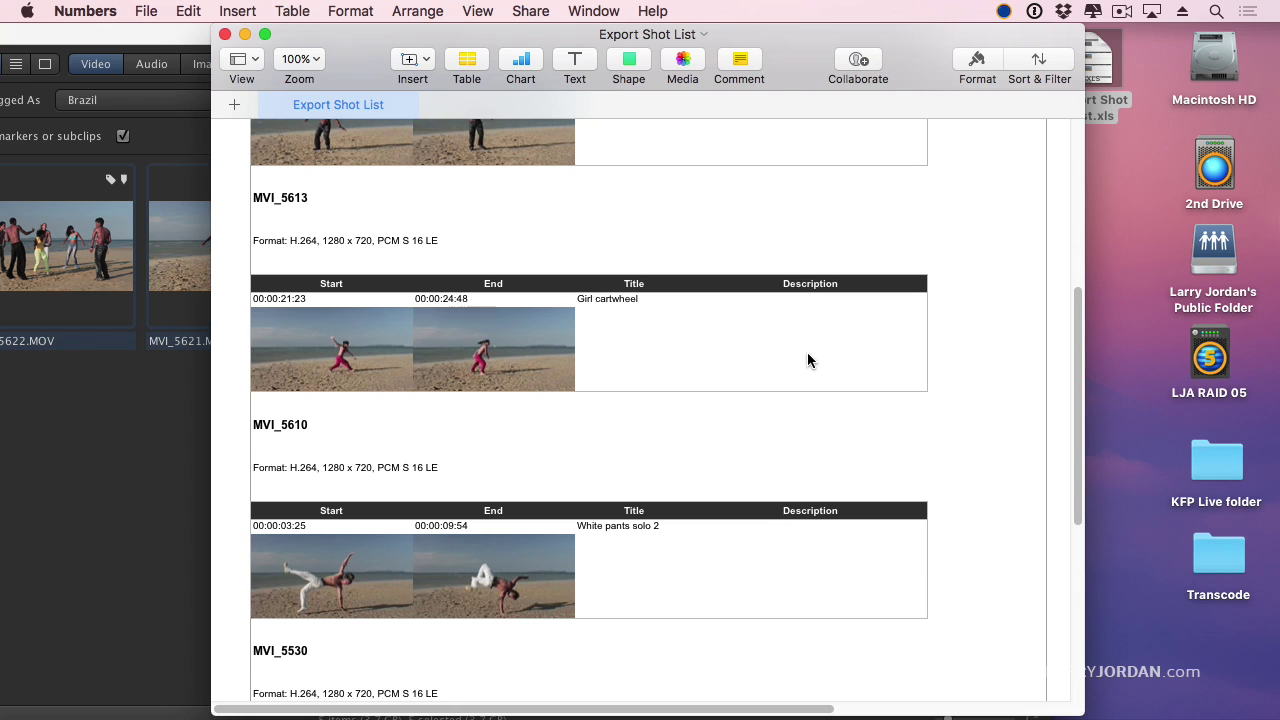
# Step: Bring Kyno forward, shift its window right, and select all five clips
pyautogui.click(156, 420)
pyautogui.moveTo(553, 38); pyautogui.dragTo(780, 24)
pyautogui.moveTo(1123, 251); pyautogui.dragTo(267, 262)
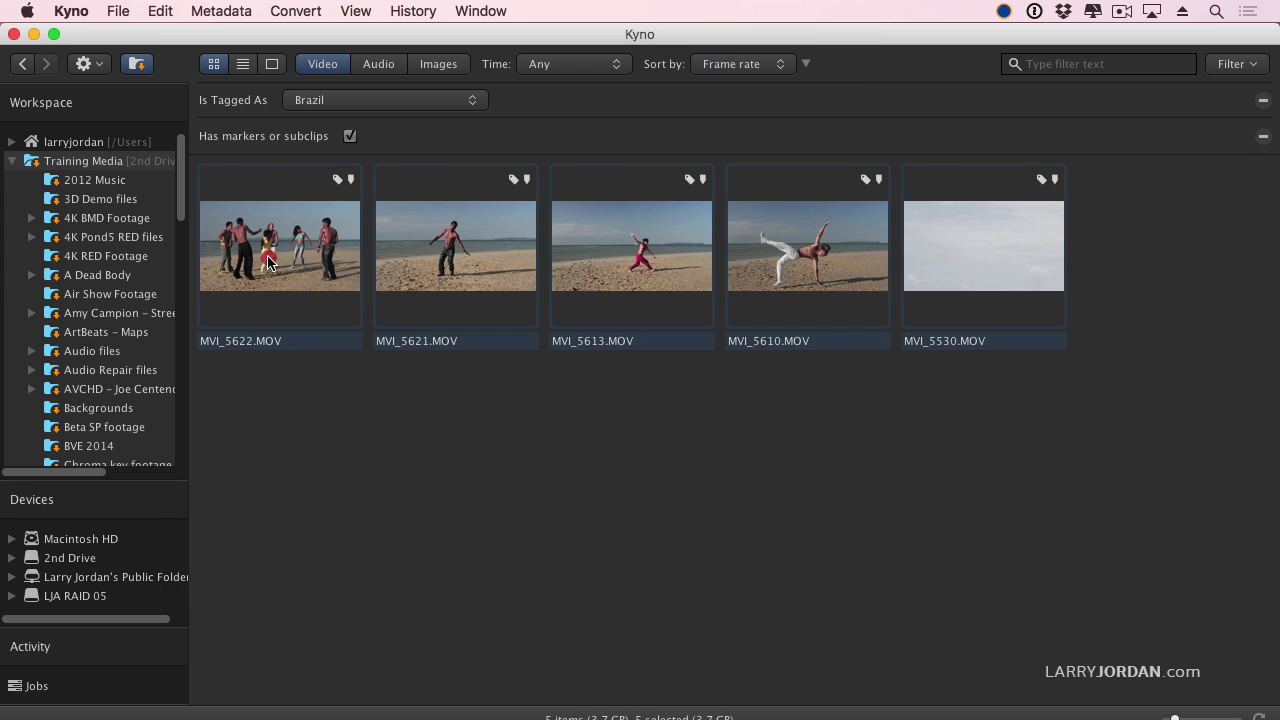
# Step: Export the clips to Excel with the Asset list layout, saving Export.xls to the Desktop
pyautogui.rightClick(267, 262)
pyautogui.moveTo(350, 521)
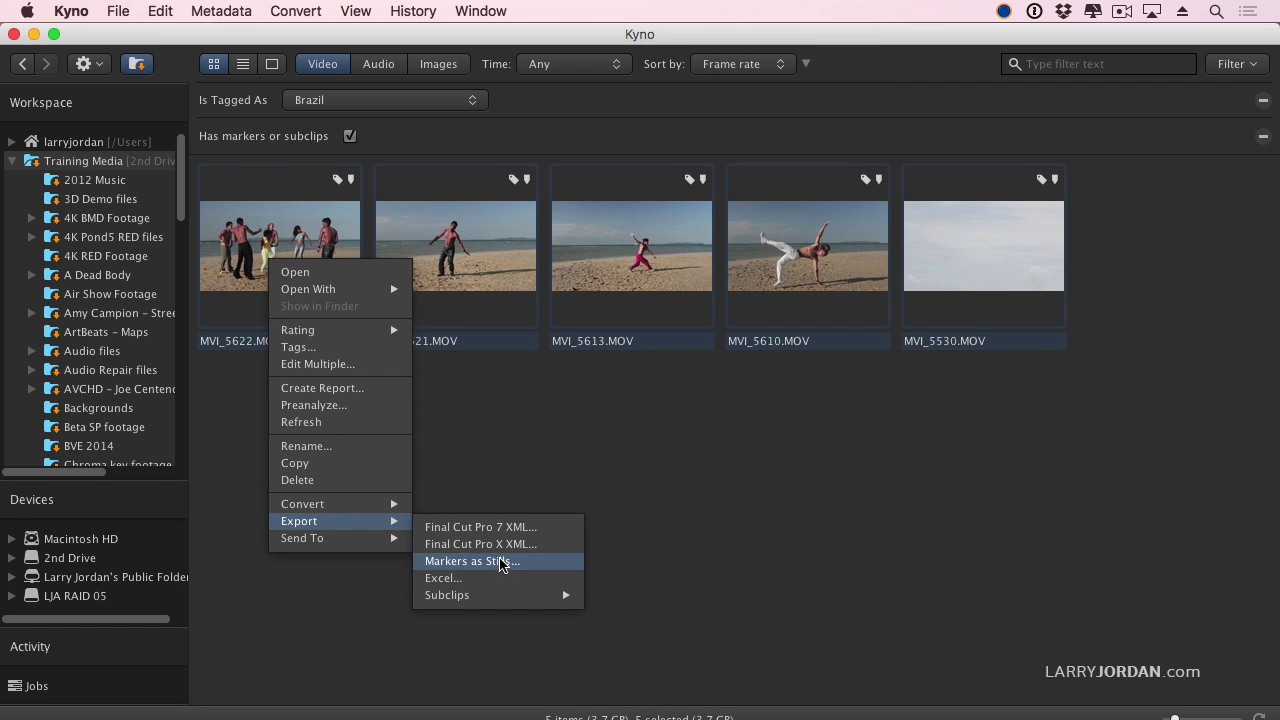
pyautogui.click(515, 577)
pyautogui.click(513, 234)
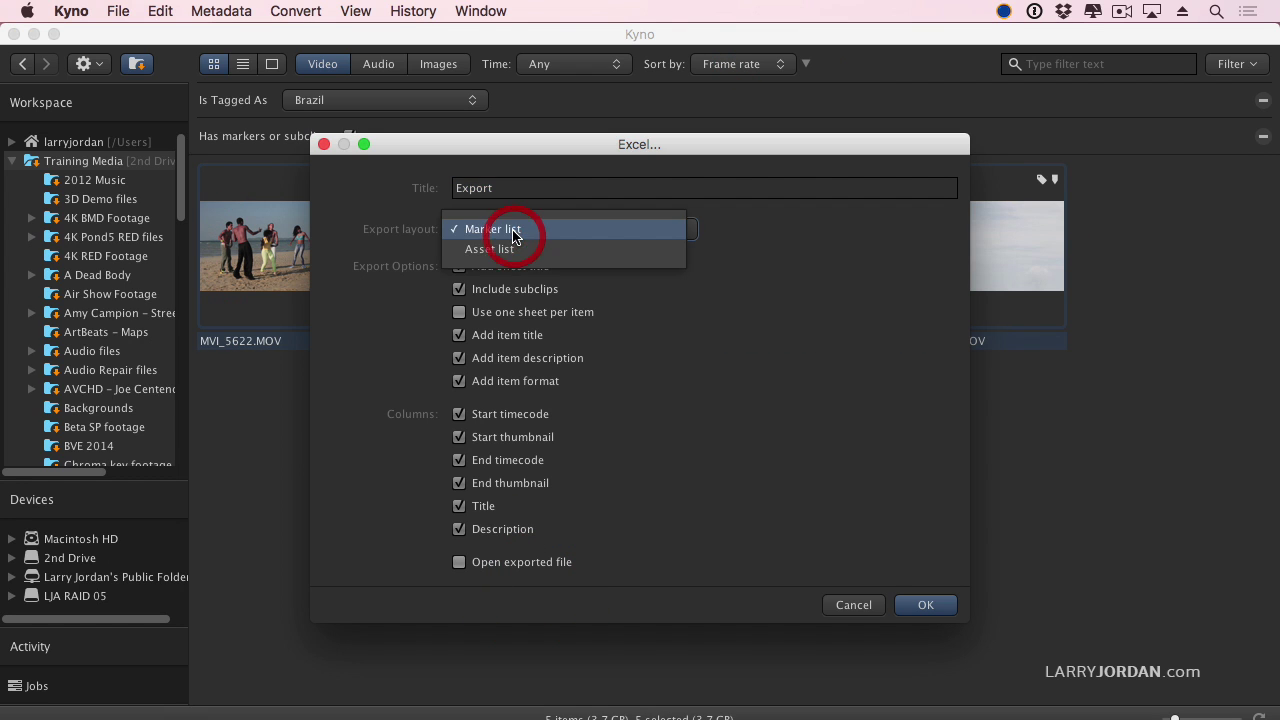
pyautogui.click(488, 249)
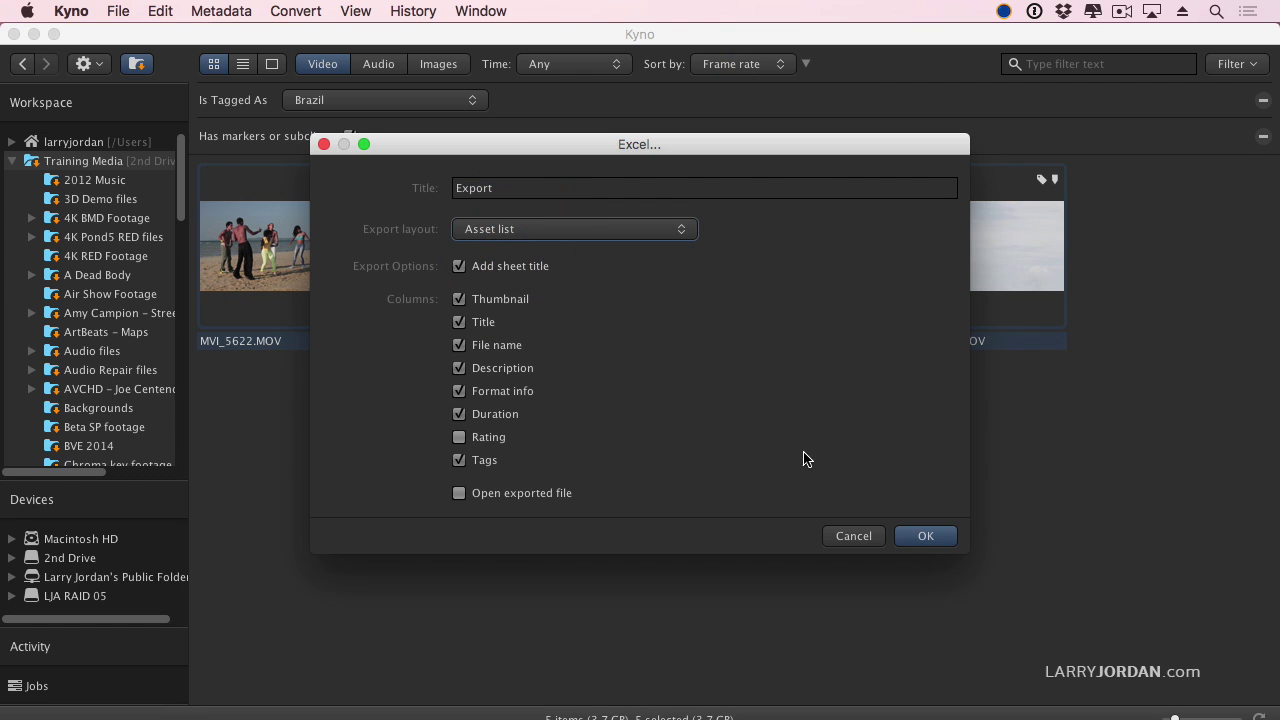
pyautogui.click(920, 538)
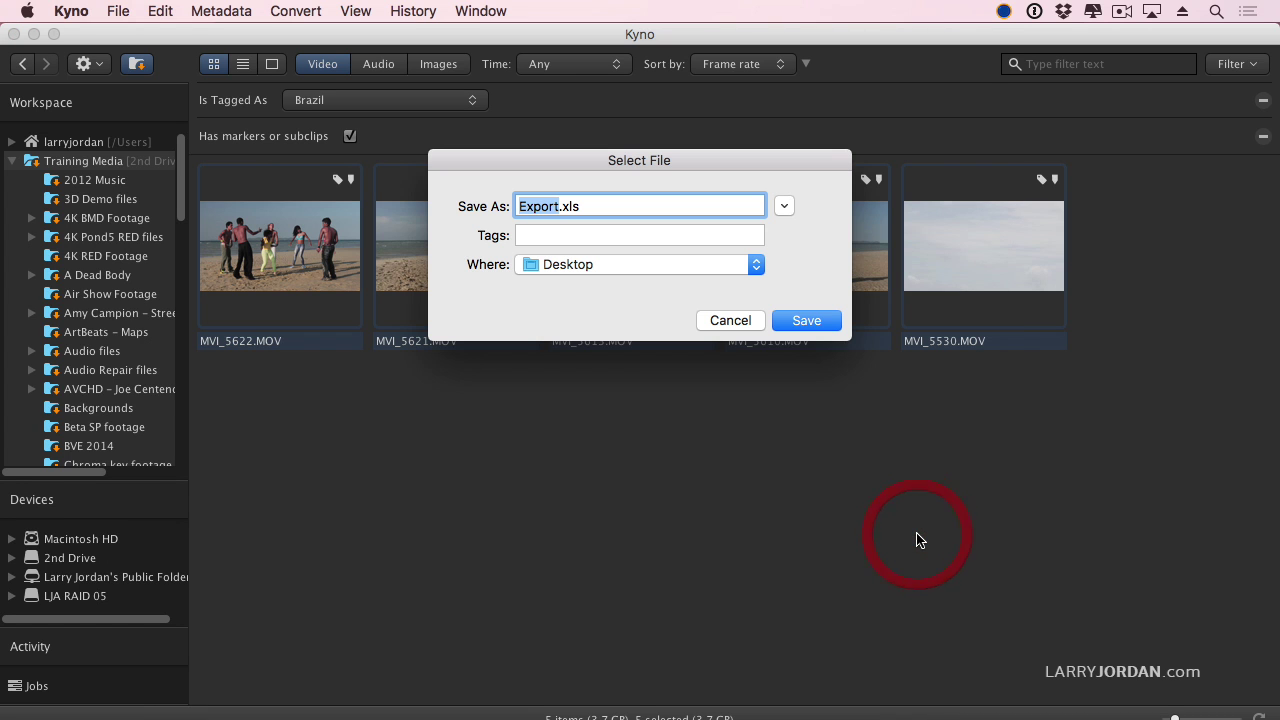
pyautogui.click(808, 312)
pyautogui.moveTo(980, 36); pyautogui.dragTo(664, 36)
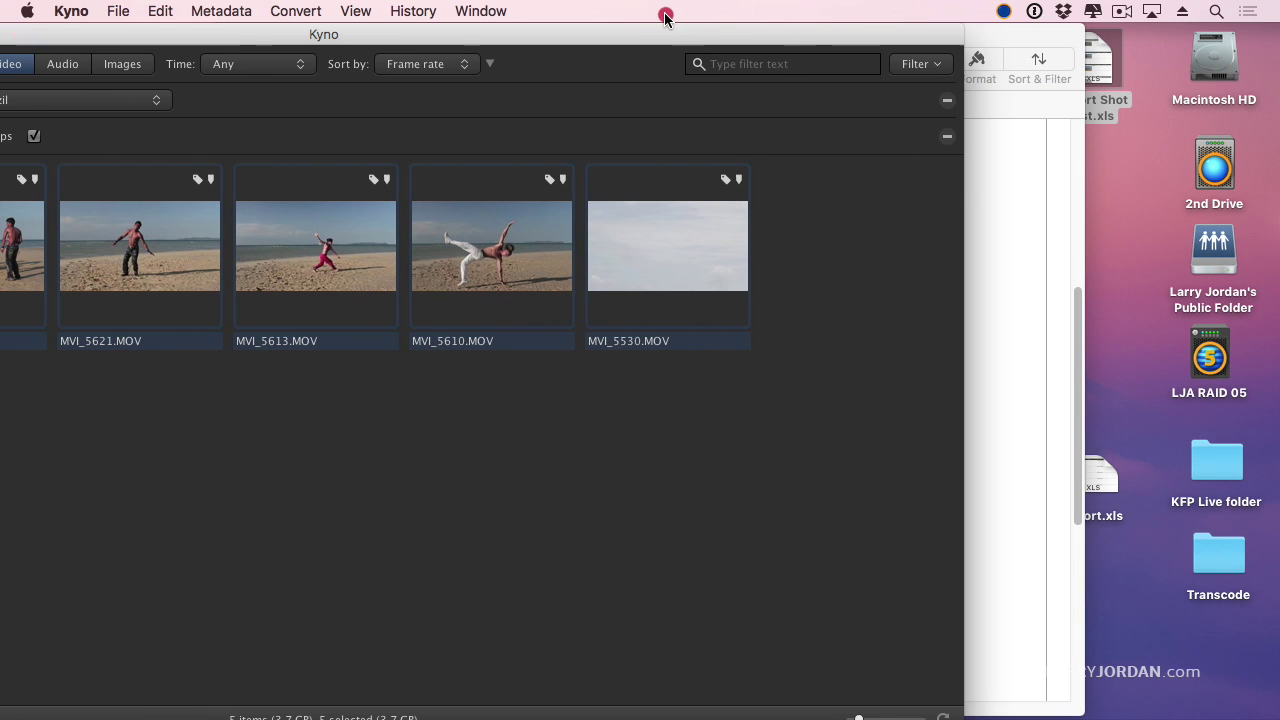
# Step: Open Export.xls in Numbers 4.2 with the format sidebar hidden, then select the five Kyno clips
pyautogui.click(1148, 237)
pyautogui.rightClick(1098, 478)
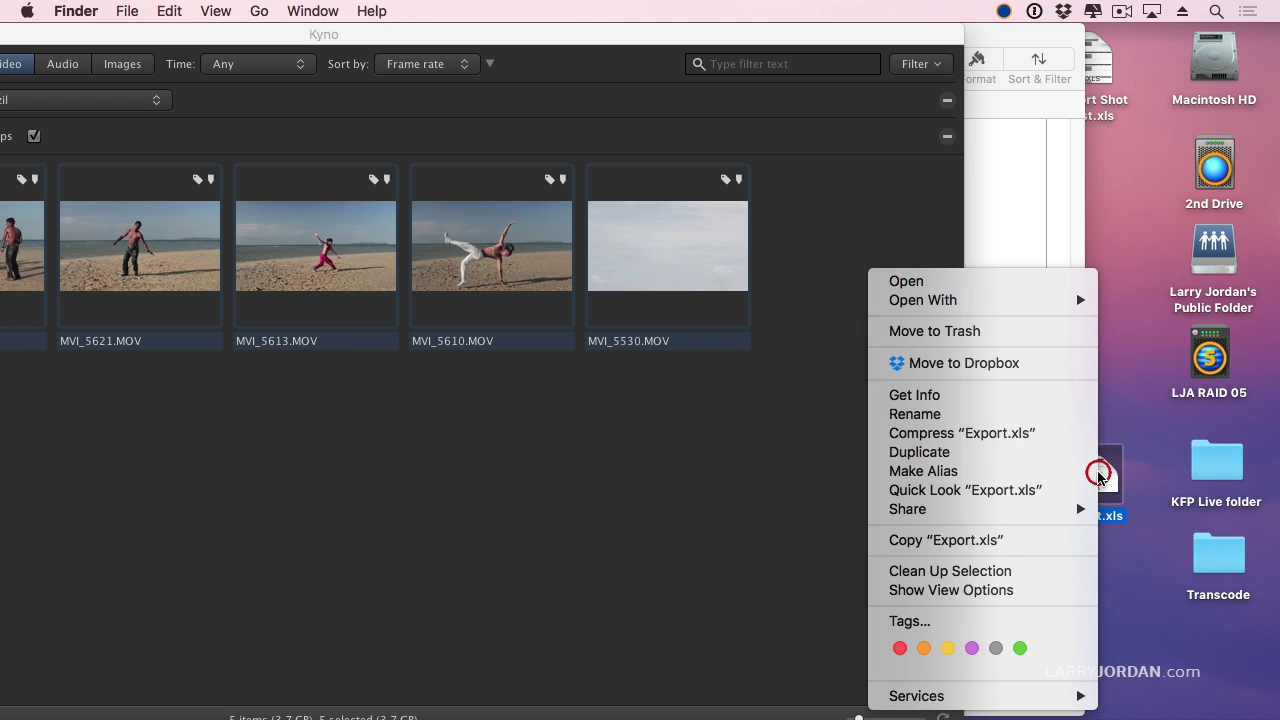
pyautogui.moveTo(900, 299)
pyautogui.click(787, 334)
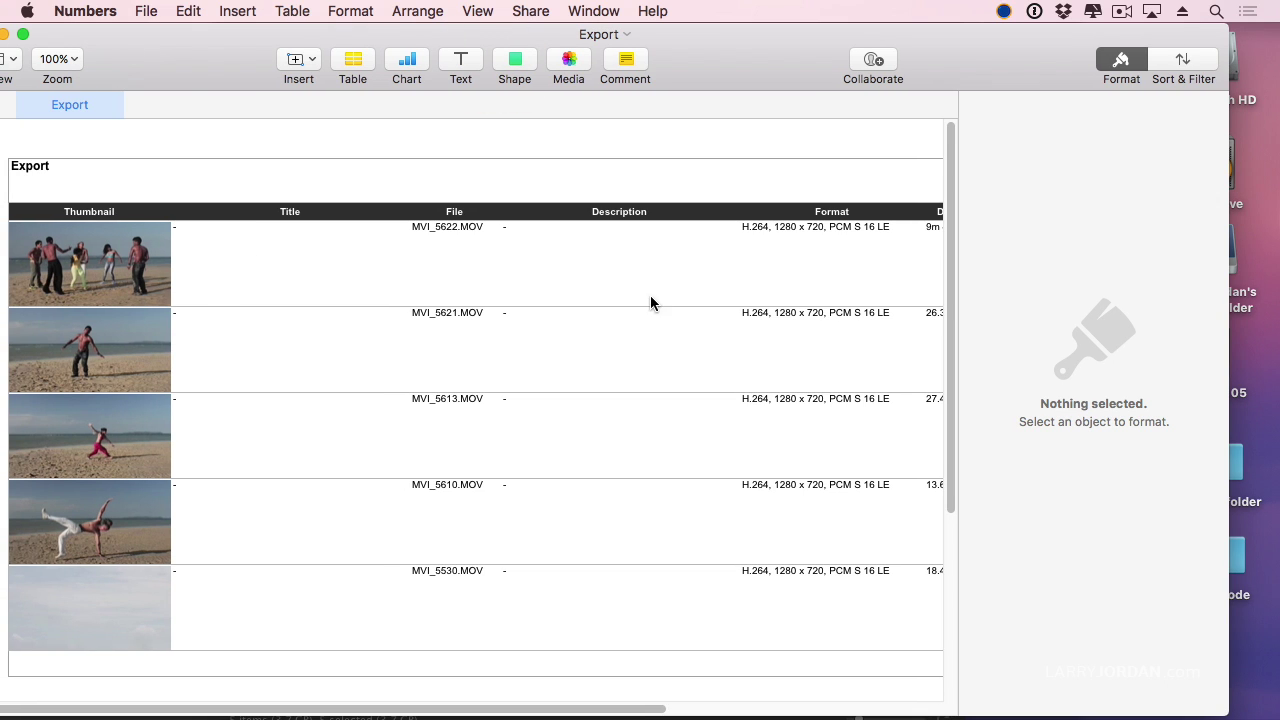
pyautogui.click(1121, 62)
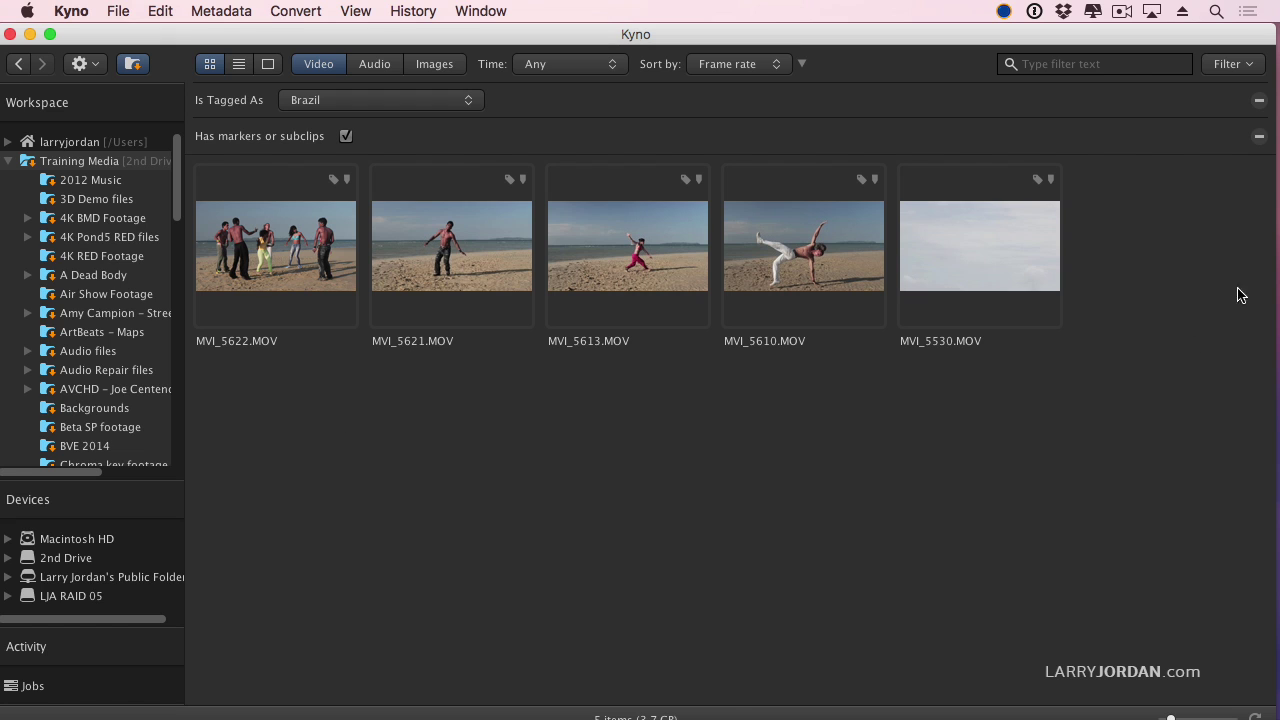
pyautogui.moveTo(1146, 230); pyautogui.dragTo(240, 248)
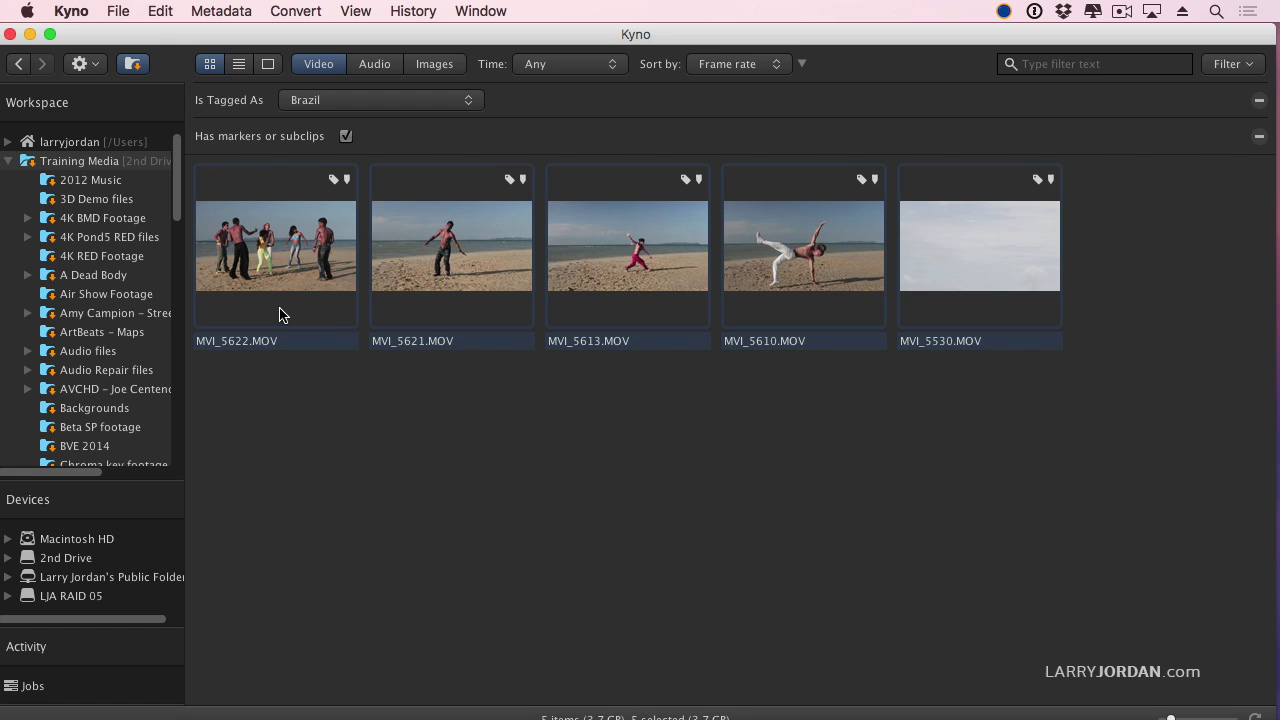
# Step: Export the selected Brazil clips with subclips to Adobe Premiere Pro CC 2017, keeping Add If Not Found
pyautogui.rightClick(281, 314)
pyautogui.moveTo(357, 592)
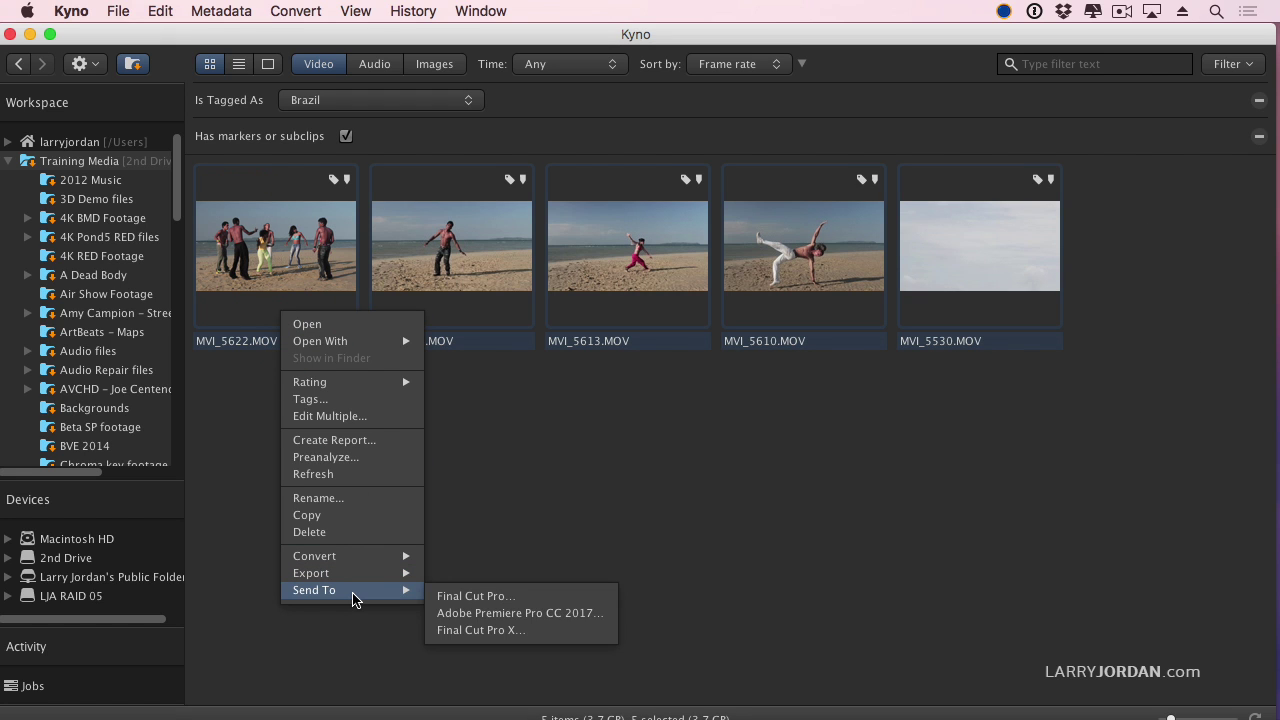
pyautogui.click(516, 613)
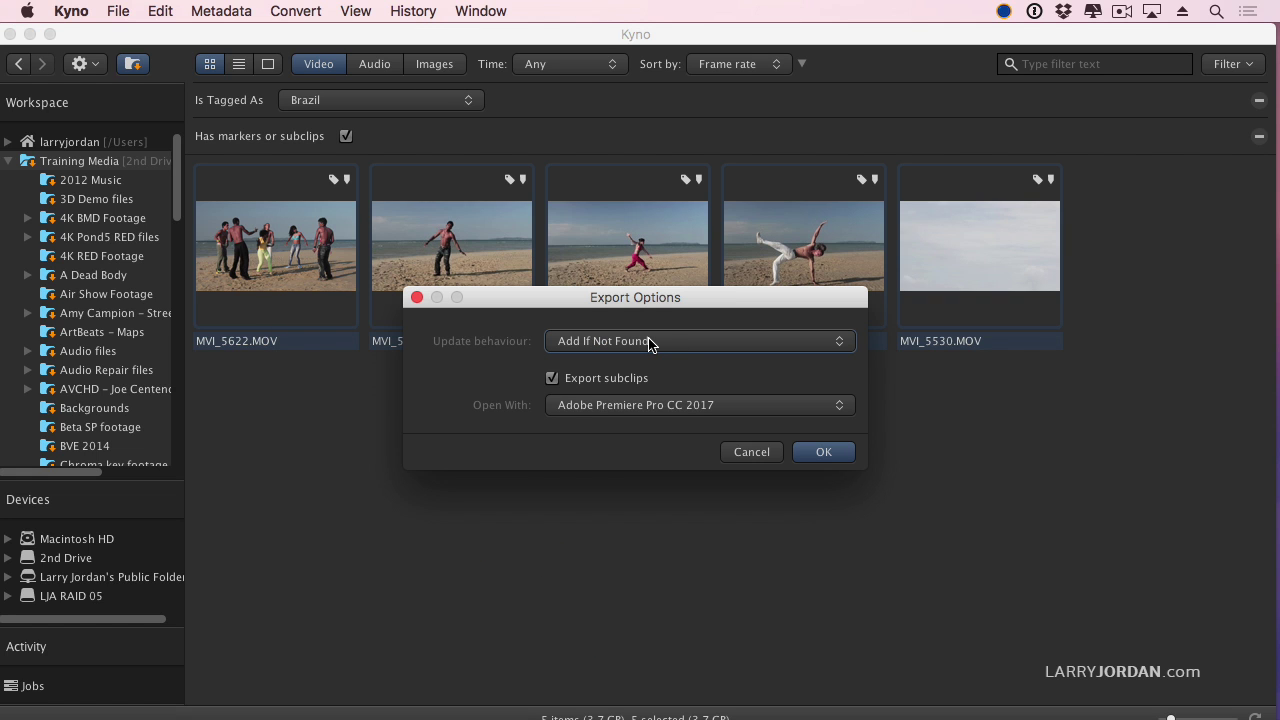
pyautogui.click(820, 453)
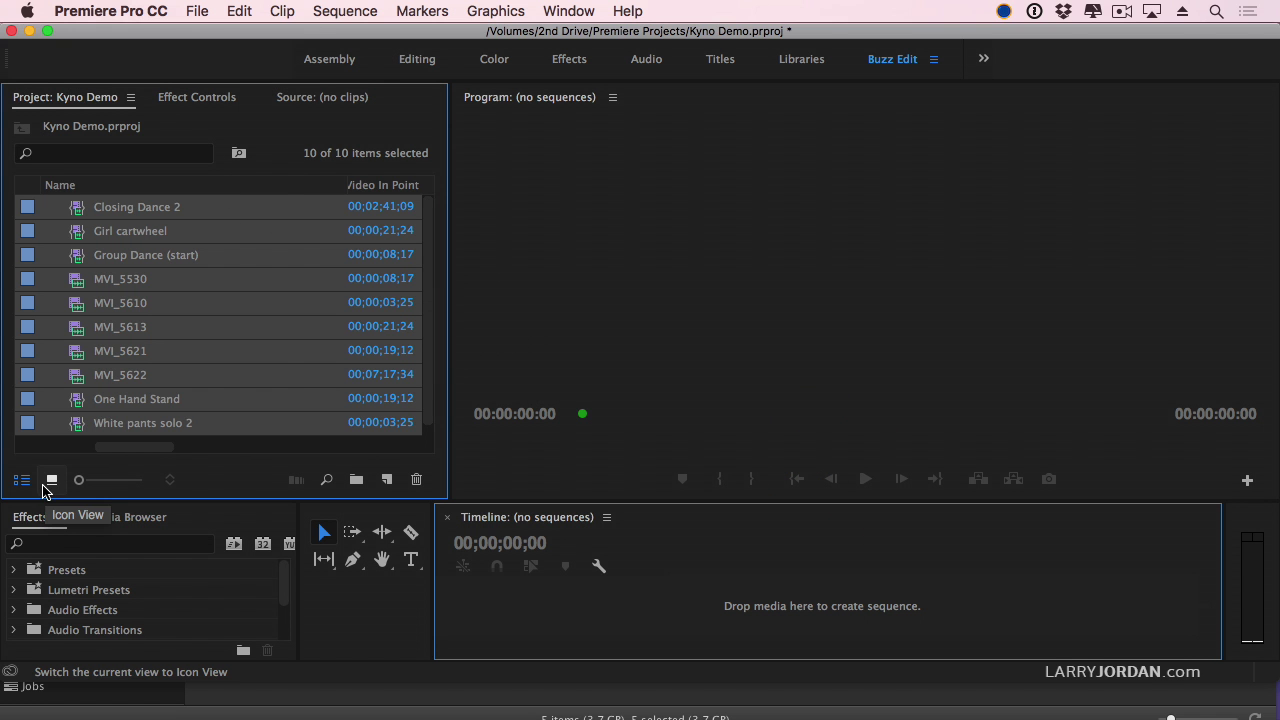
# Step: Switch the Project panel to Icon View, clear the selection, and return to List View
pyautogui.click(51, 481)
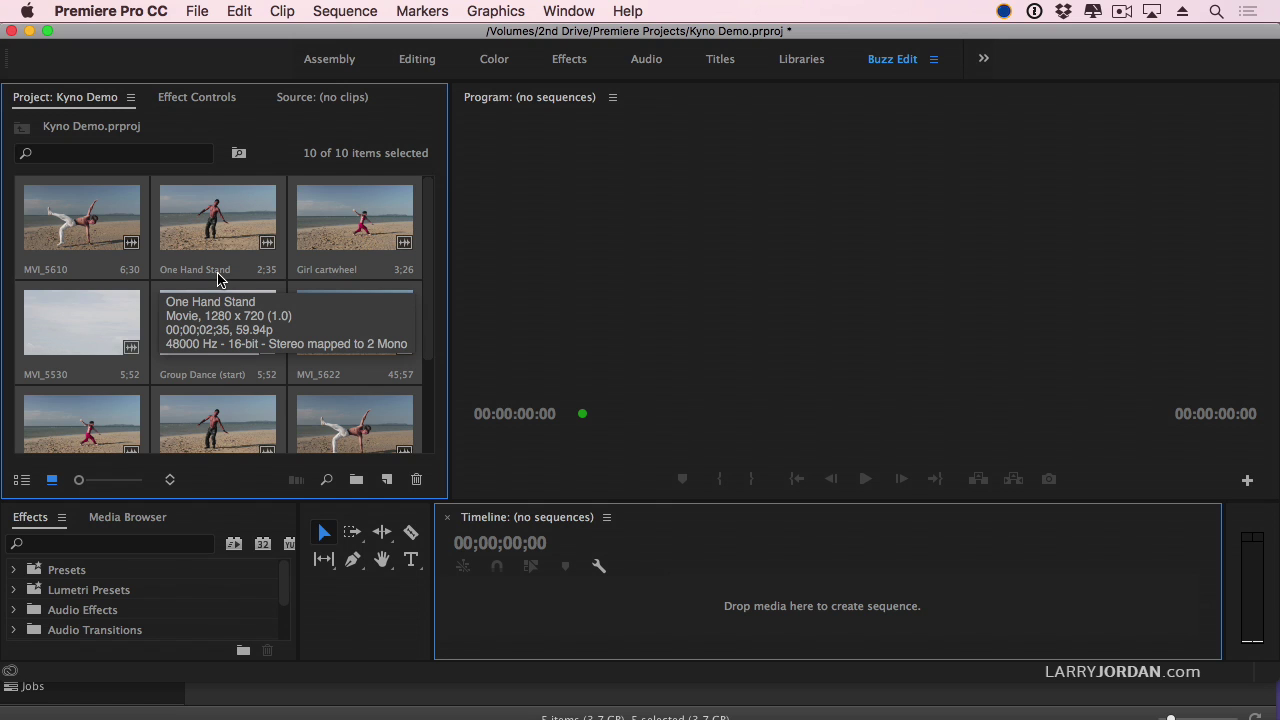
pyautogui.scroll(-3, 218, 279)
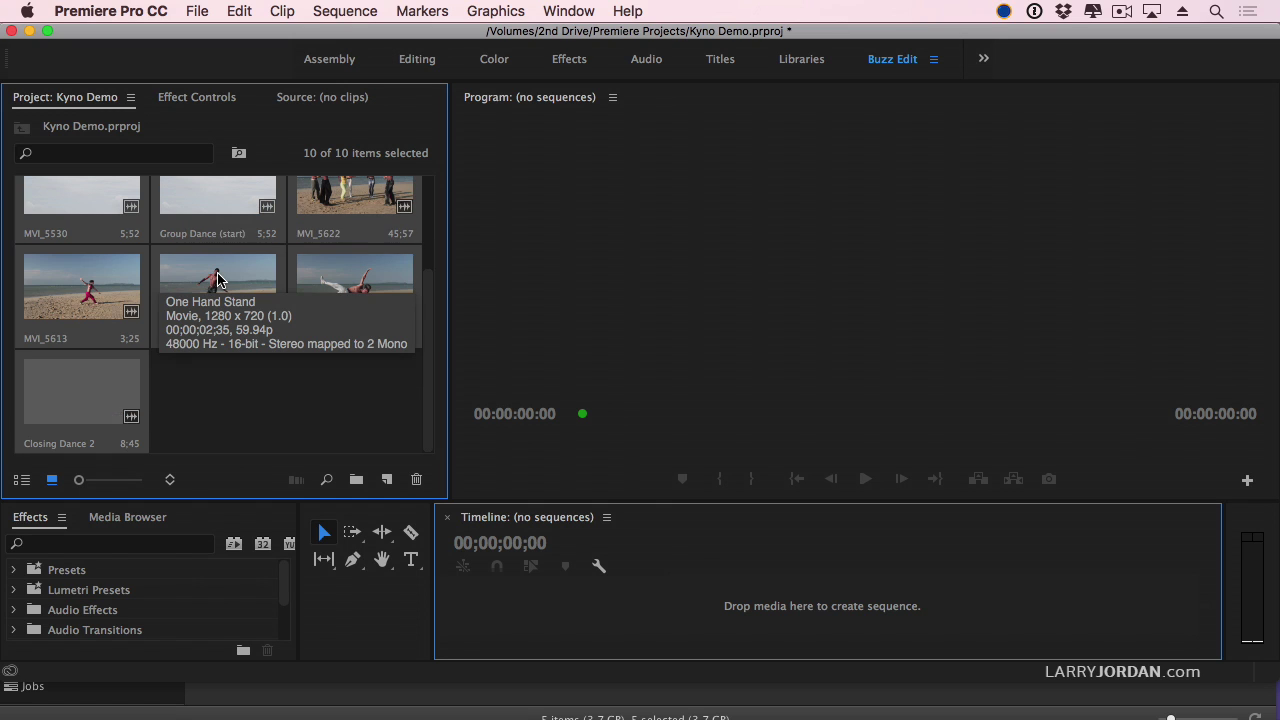
pyautogui.click(229, 377)
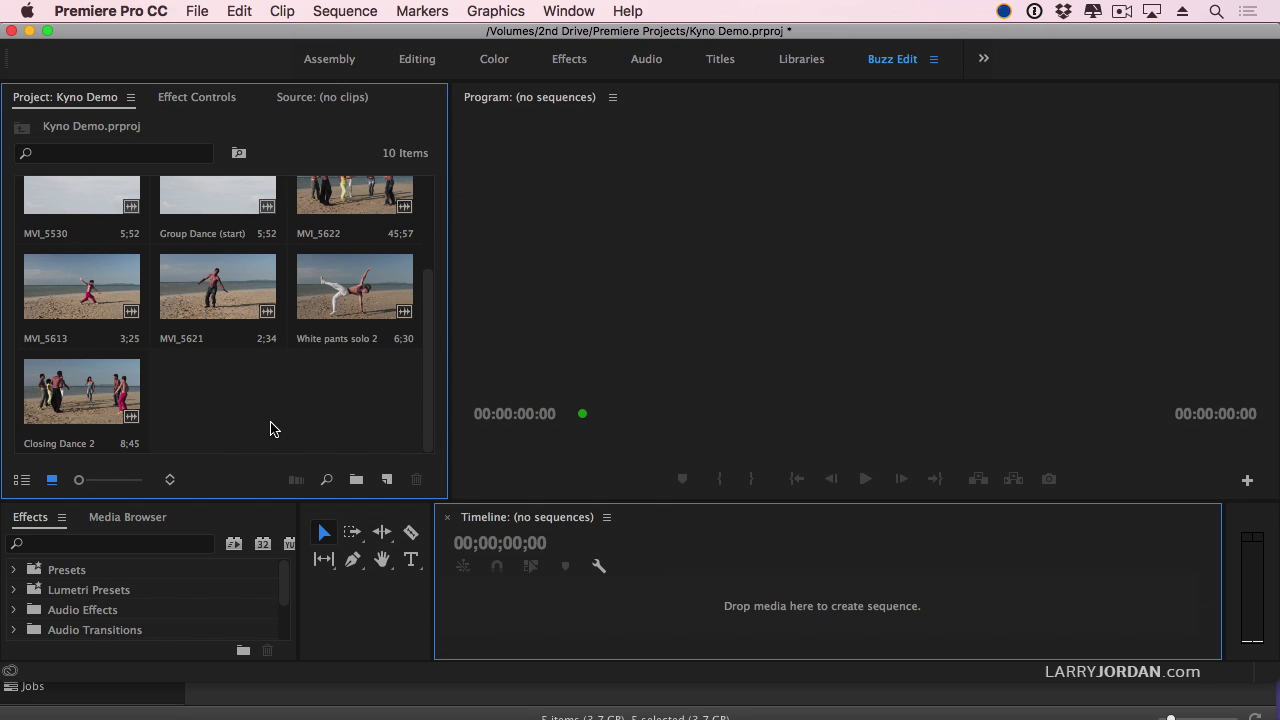
pyautogui.scroll(2, 270, 429)
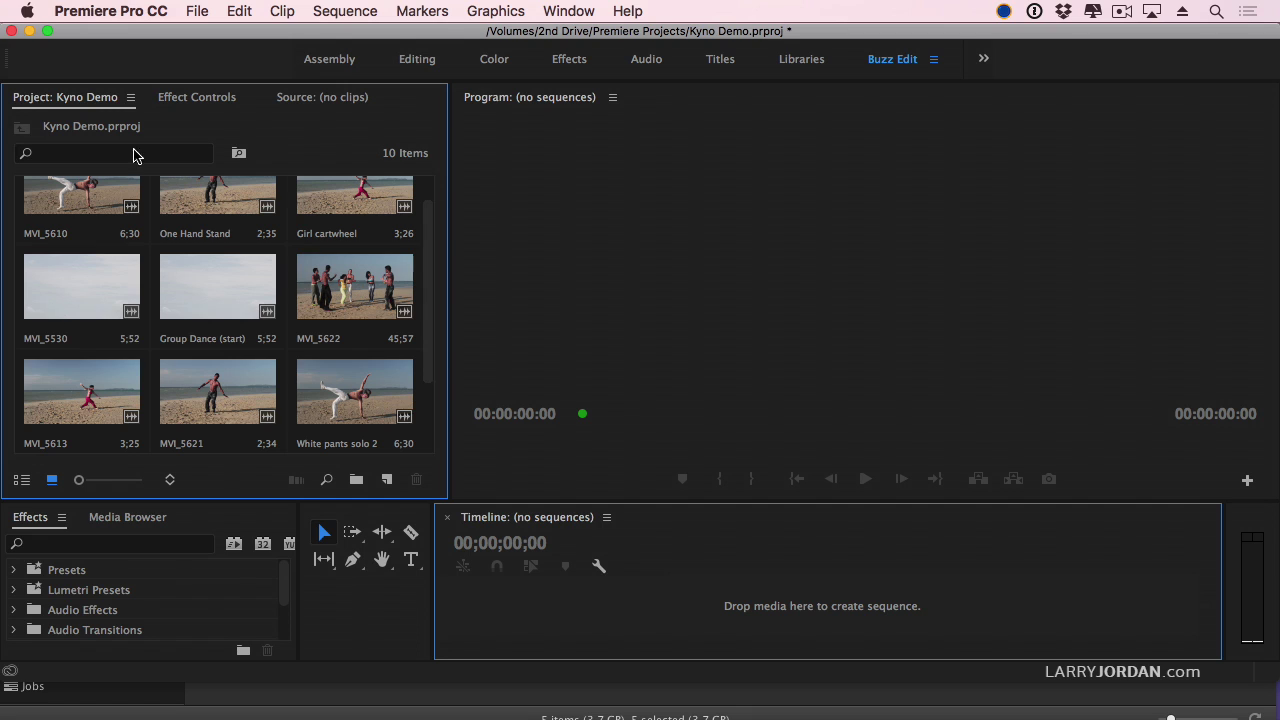
pyautogui.click(21, 480)
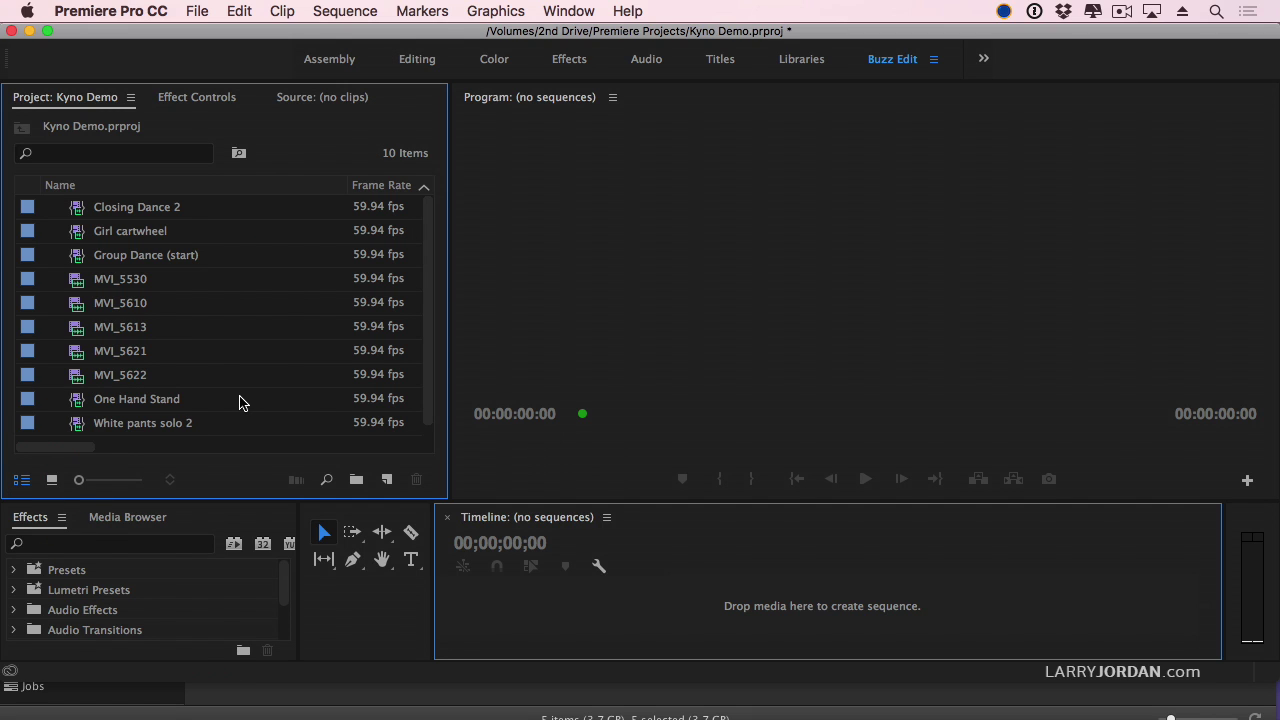
# Step: Select Group Dance (start), White pants solo 2, Girl cartwheel, One Hand Stand and Closing Dance 2
pyautogui.click(164, 257)
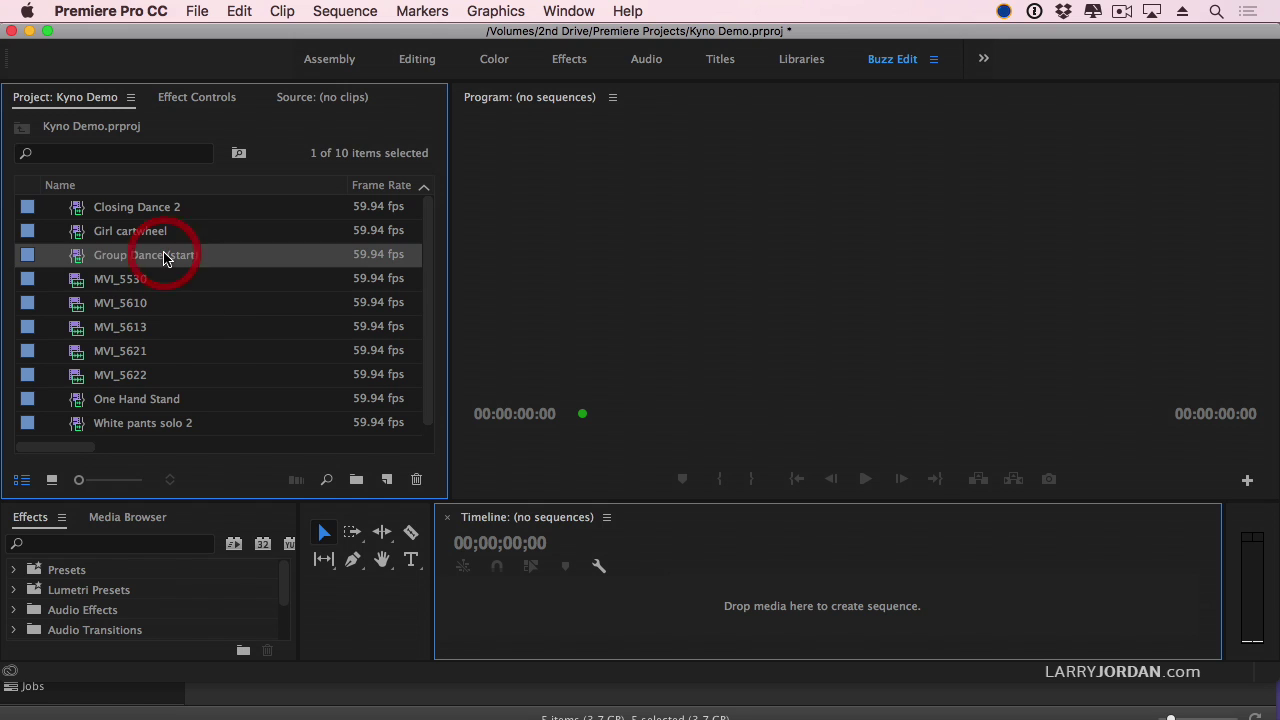
pyautogui.keyDown('super'); pyautogui.click(133, 428); pyautogui.keyUp('super')
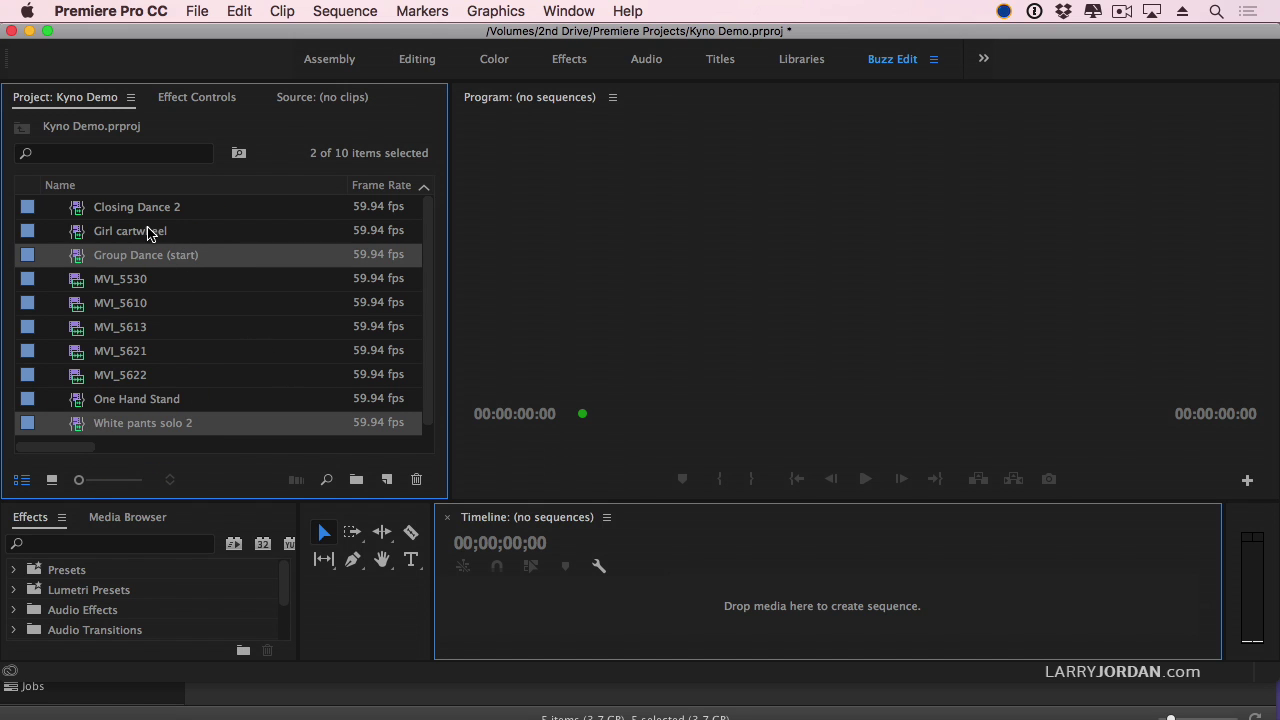
pyautogui.keyDown('super'); pyautogui.click(148, 232); pyautogui.keyUp('super')
pyautogui.keyDown('super'); pyautogui.click(152, 400); pyautogui.keyUp('super')
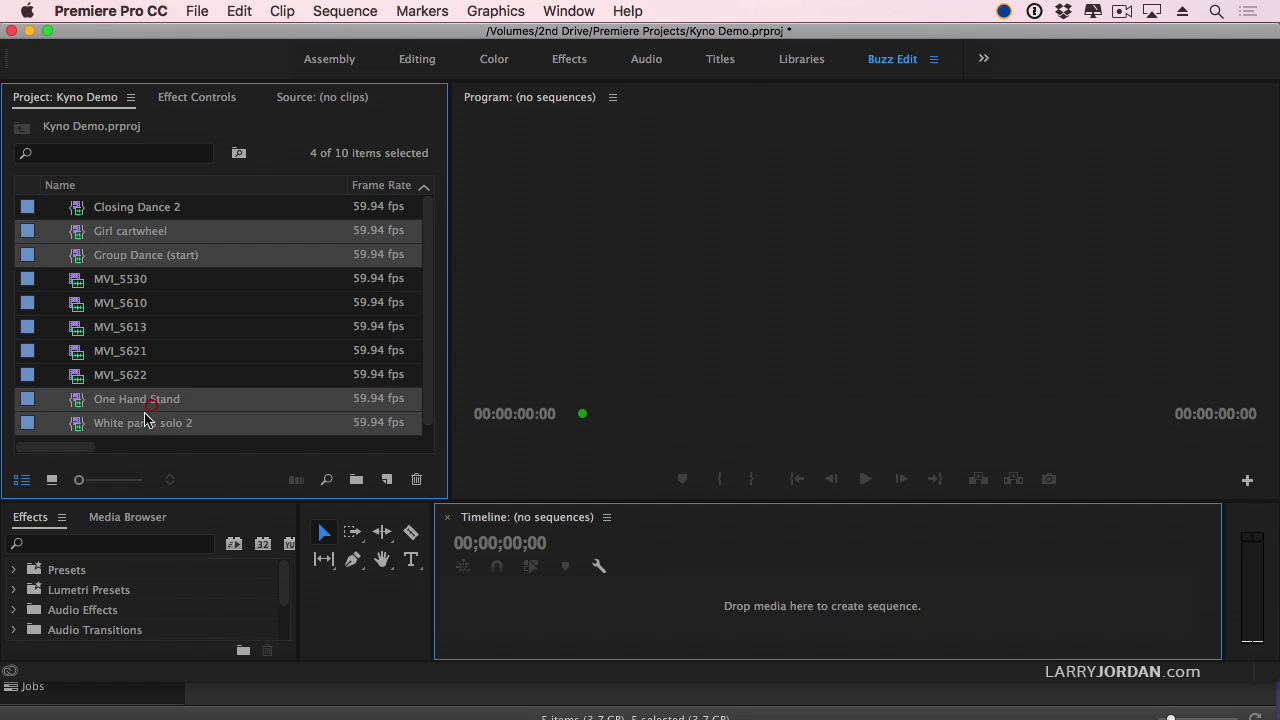
pyautogui.keyDown('super'); pyautogui.click(115, 207); pyautogui.keyUp('super')
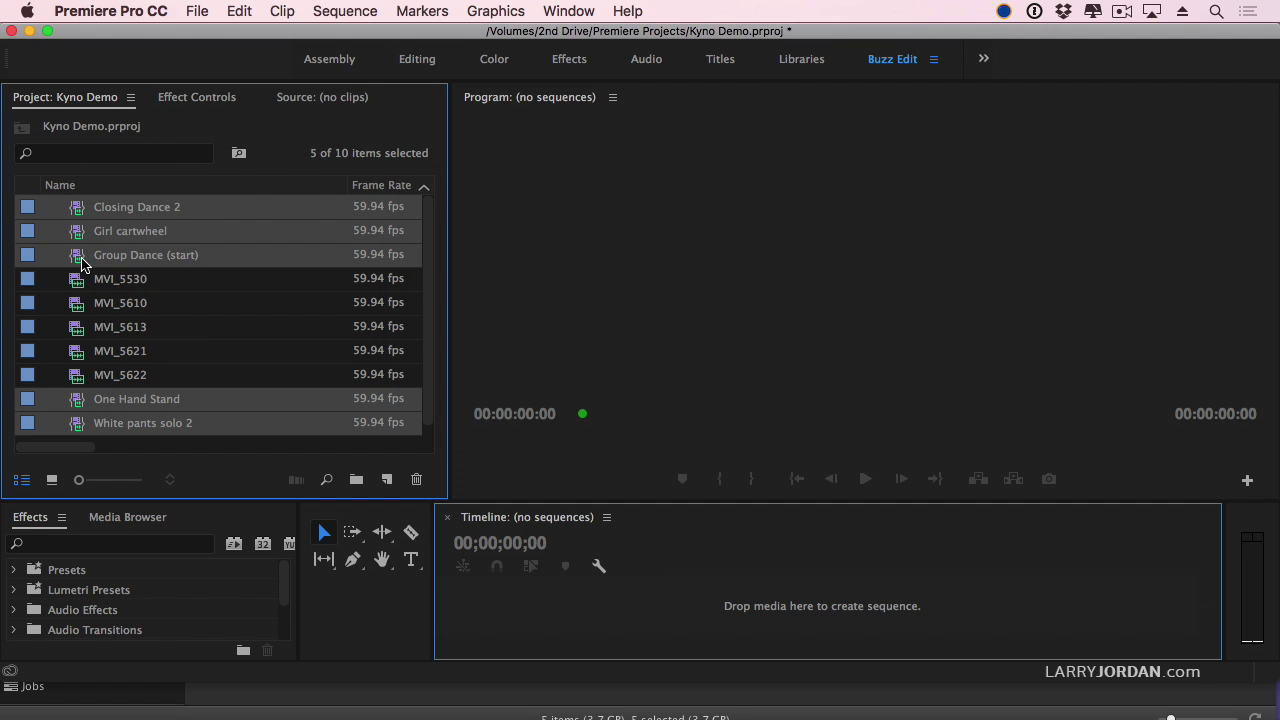
# Step: Make a Group Dance (start) sequence from the five subclips, play it from the start, then return to Kyno
pyautogui.moveTo(82, 262); pyautogui.dragTo(390, 482)
pyautogui.moveTo(685, 556); pyautogui.dragTo(659, 565)
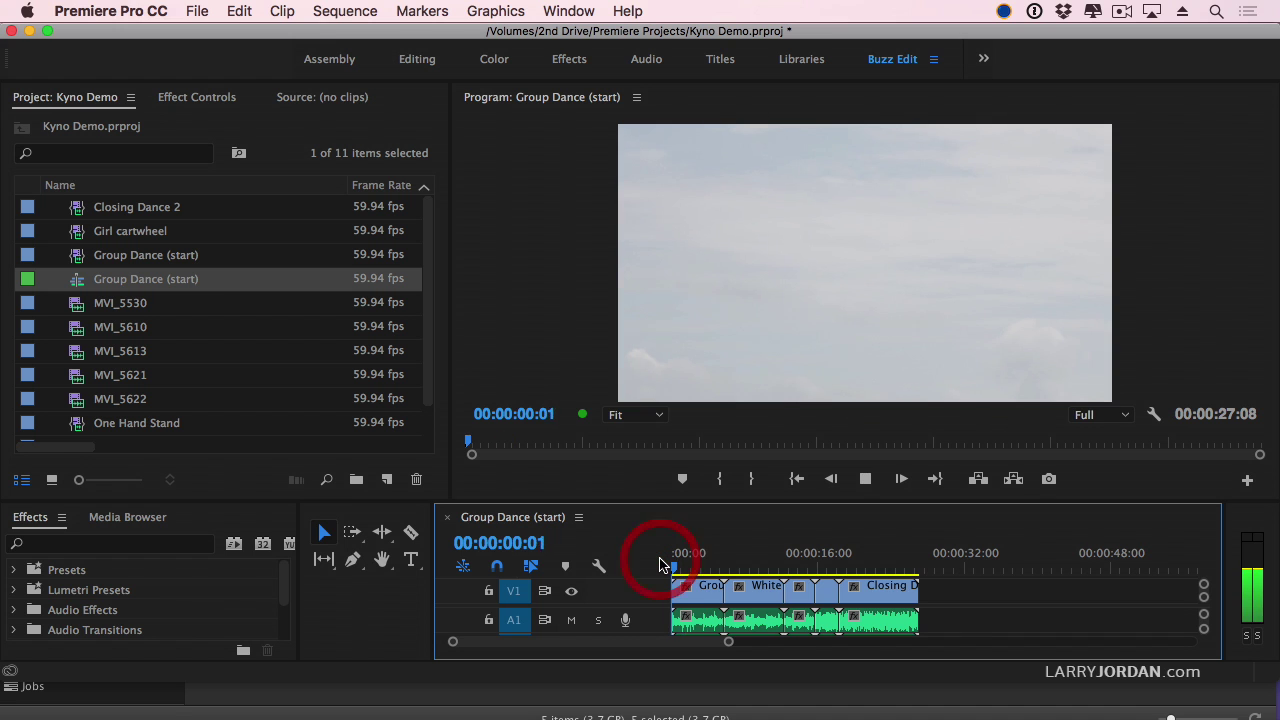
pyautogui.press('space')
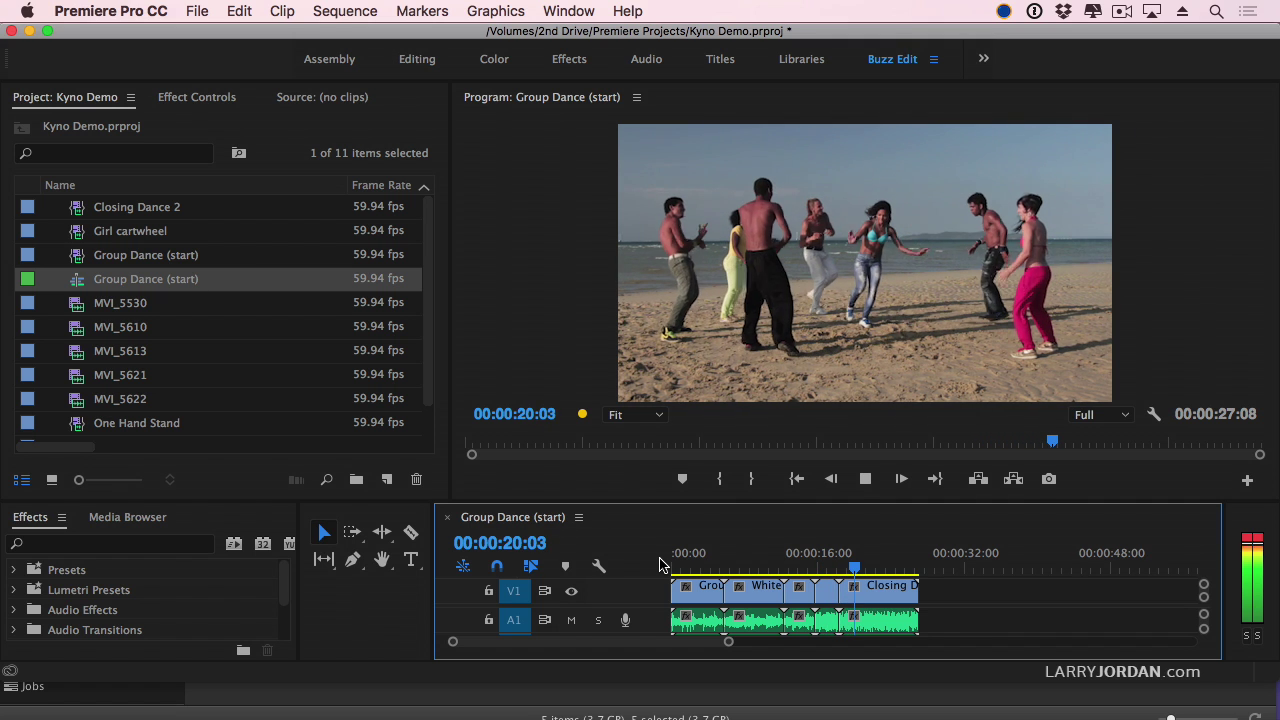
pyautogui.press('space')
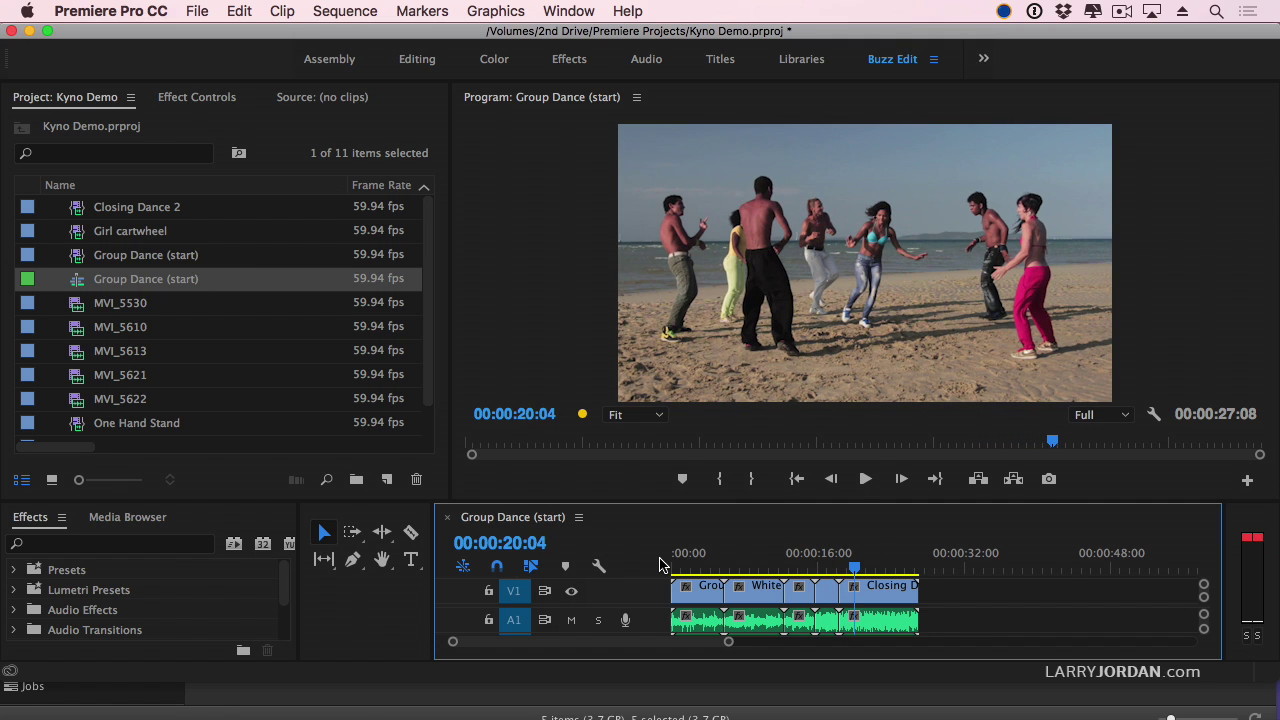
pyautogui.press('super+Tab')
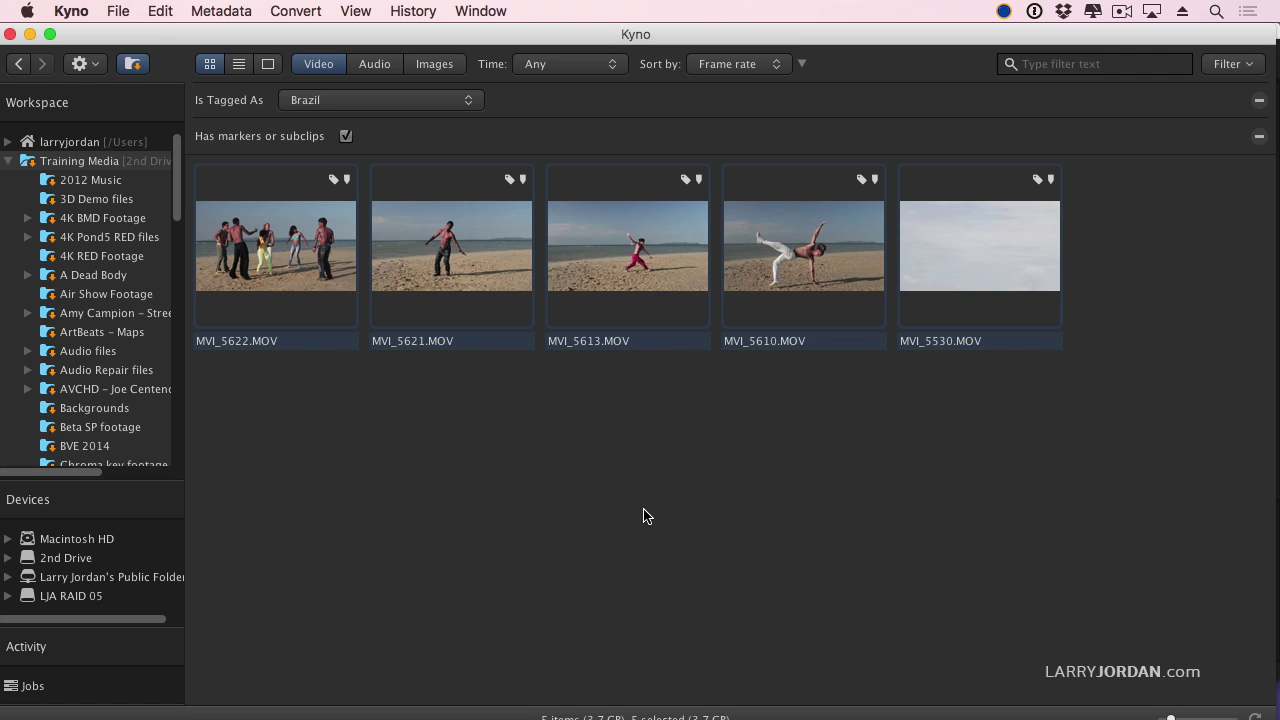
# Step: Choose Convert > Editing > ProRes 422 for MVI_5621.MOV to bring up the Convert Video dialog
pyautogui.click(643, 516)
pyautogui.rightClick(469, 250)
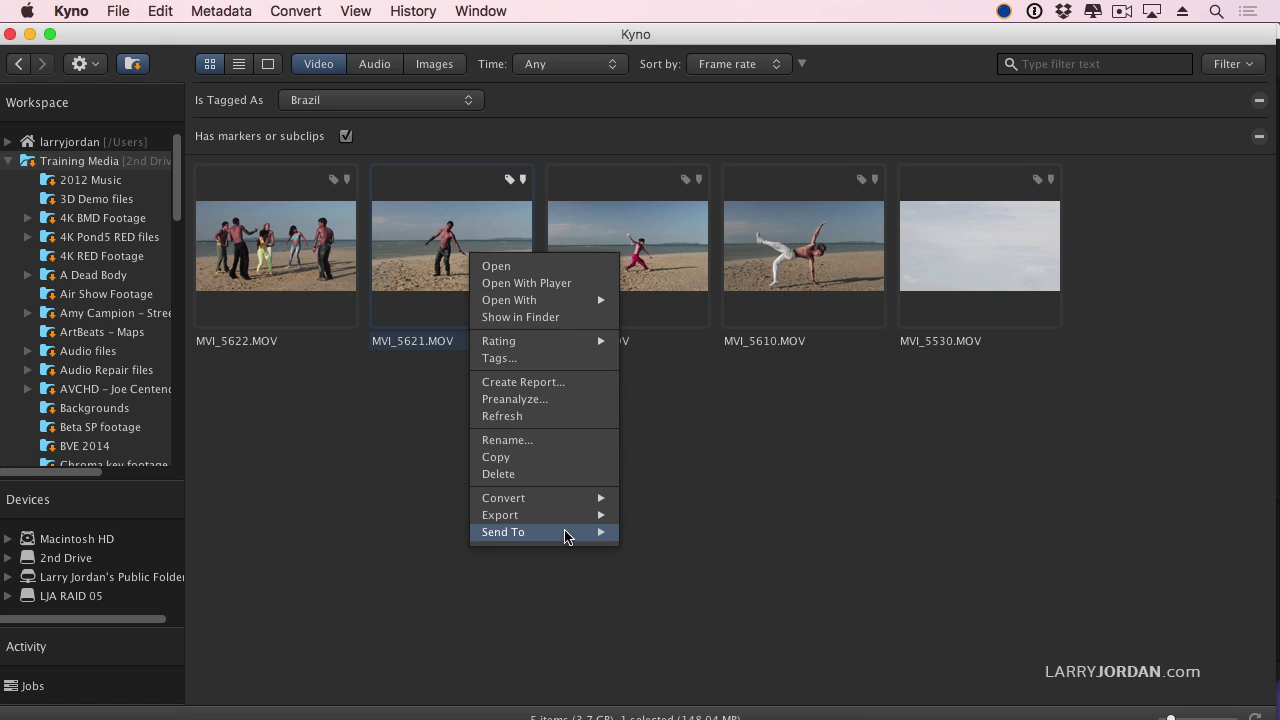
pyautogui.moveTo(595, 499)
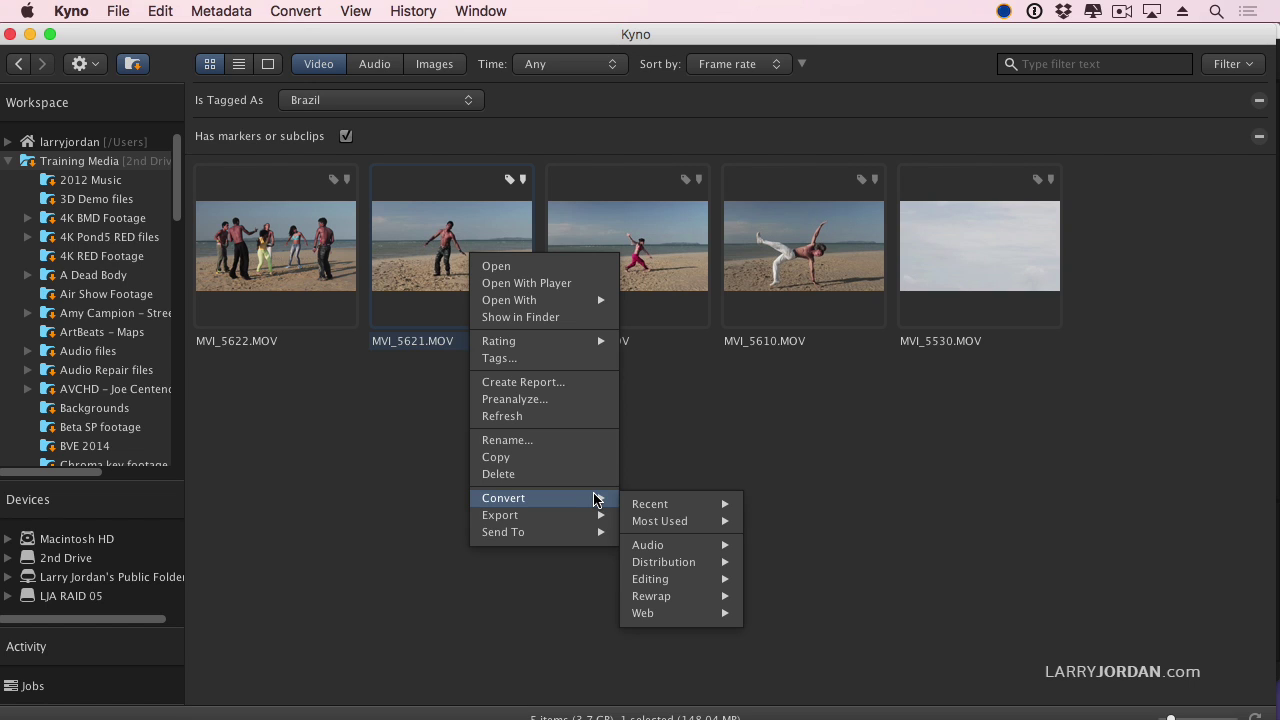
pyautogui.moveTo(683, 510)
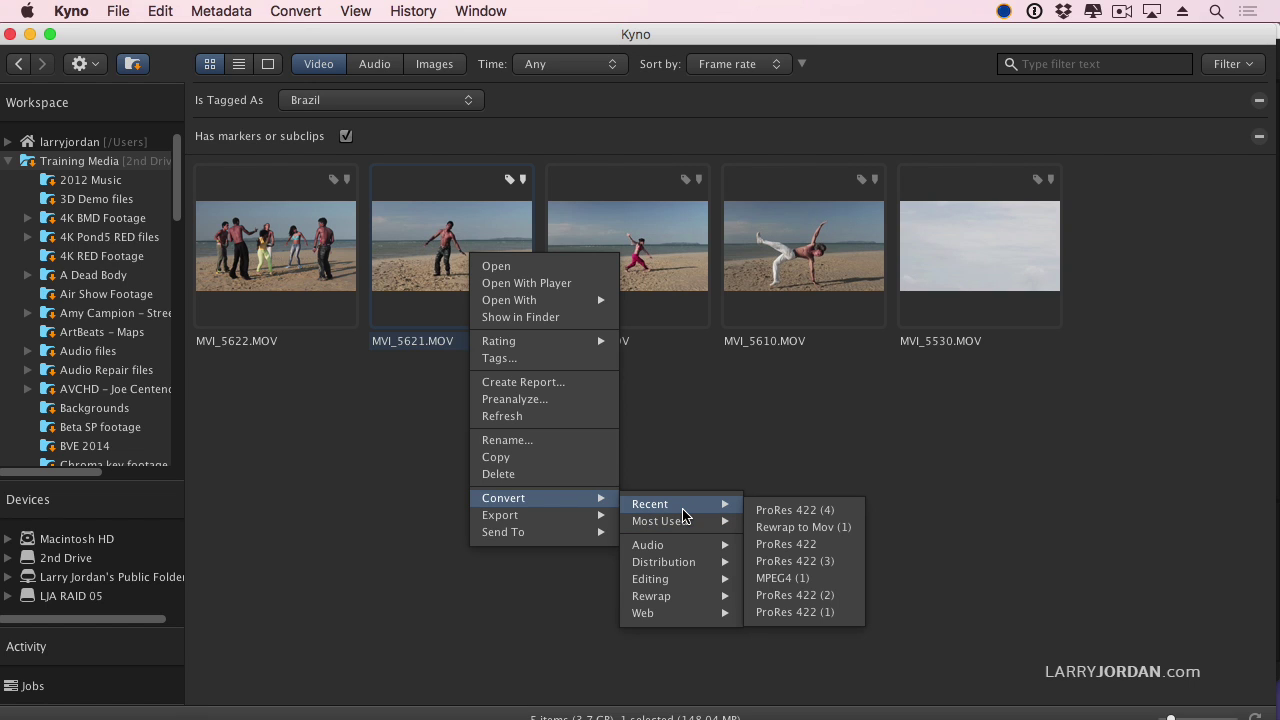
pyautogui.moveTo(674, 552)
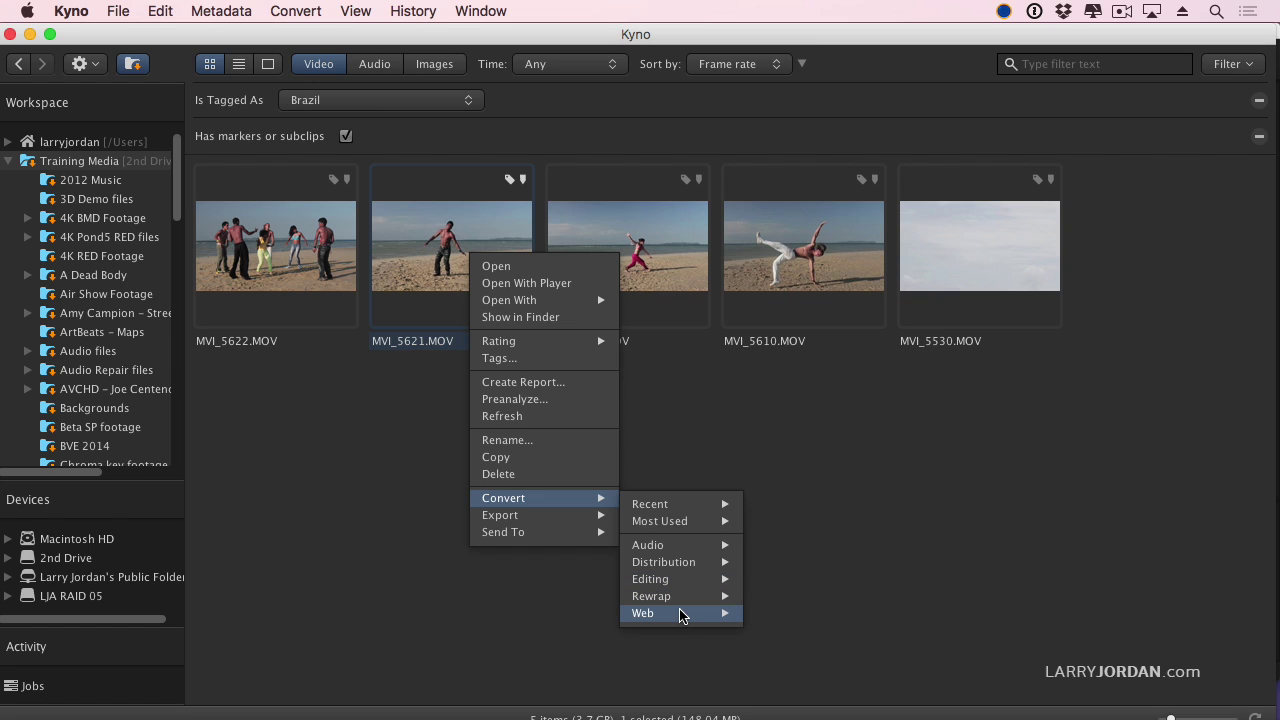
pyautogui.moveTo(678, 621)
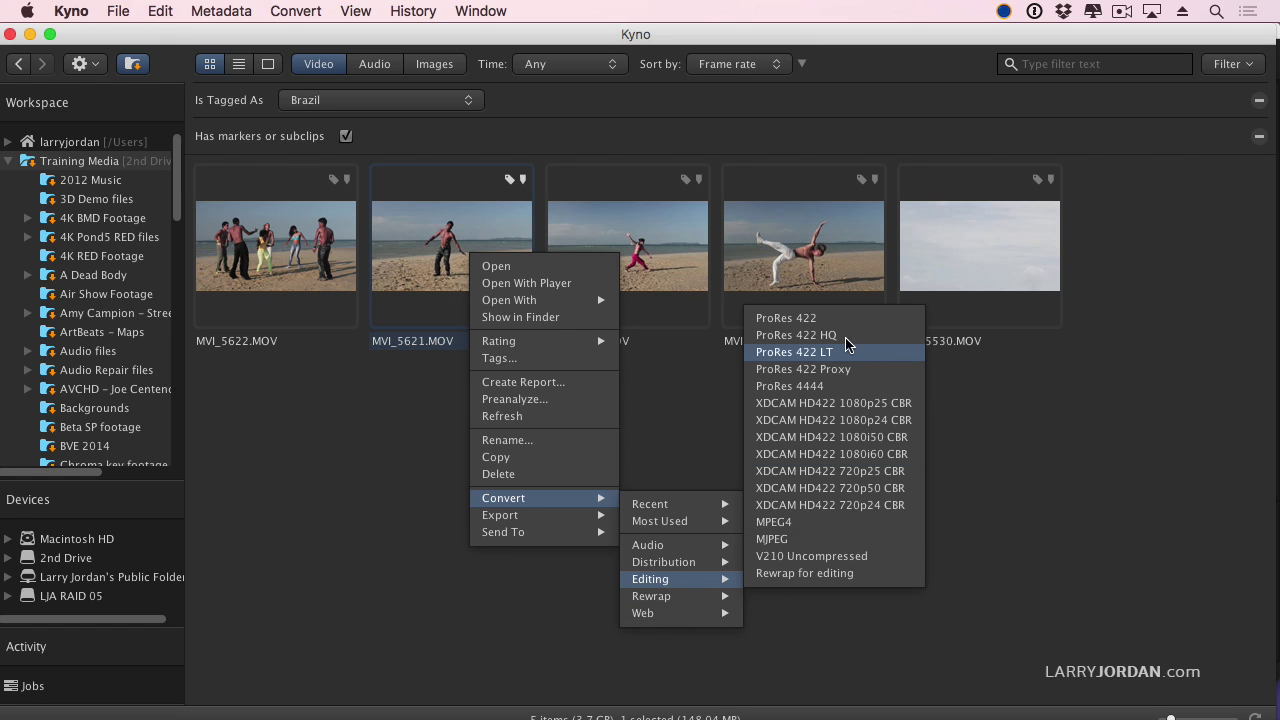
pyautogui.click(826, 319)
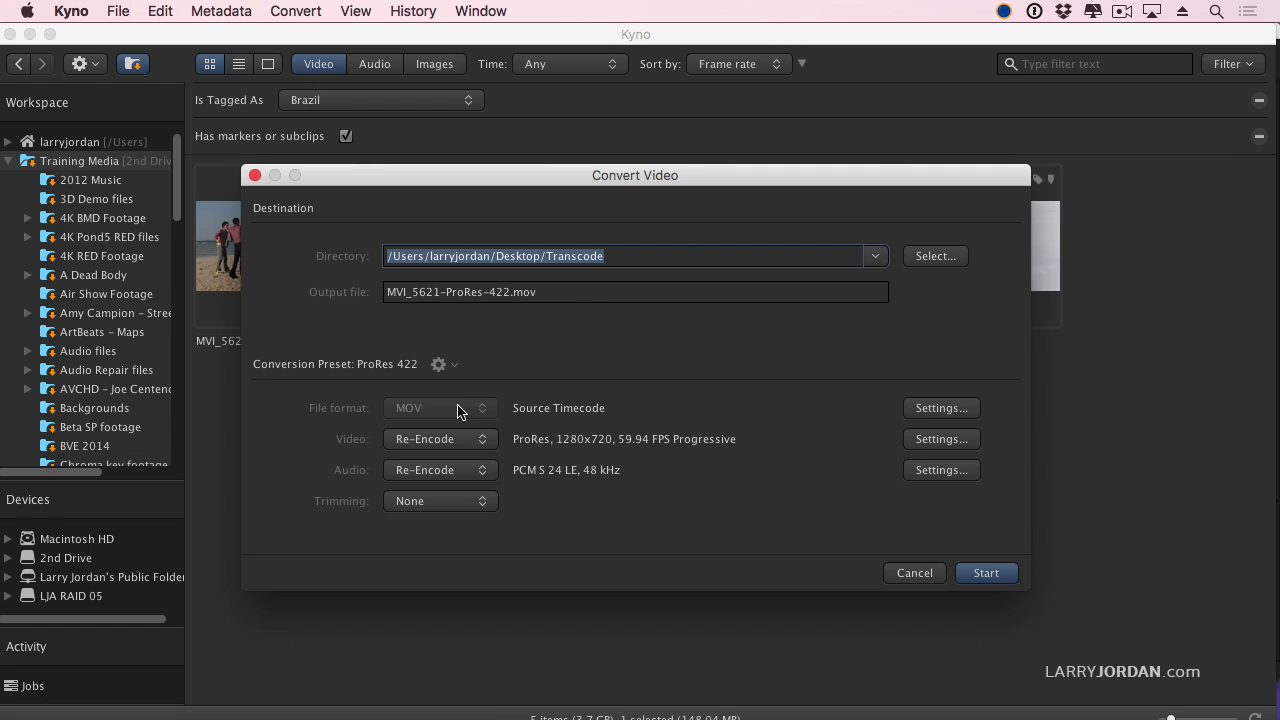
# Step: Inspect the ProRes 422 file format settings and the video settings' Filters tab without changes
pyautogui.click(963, 412)
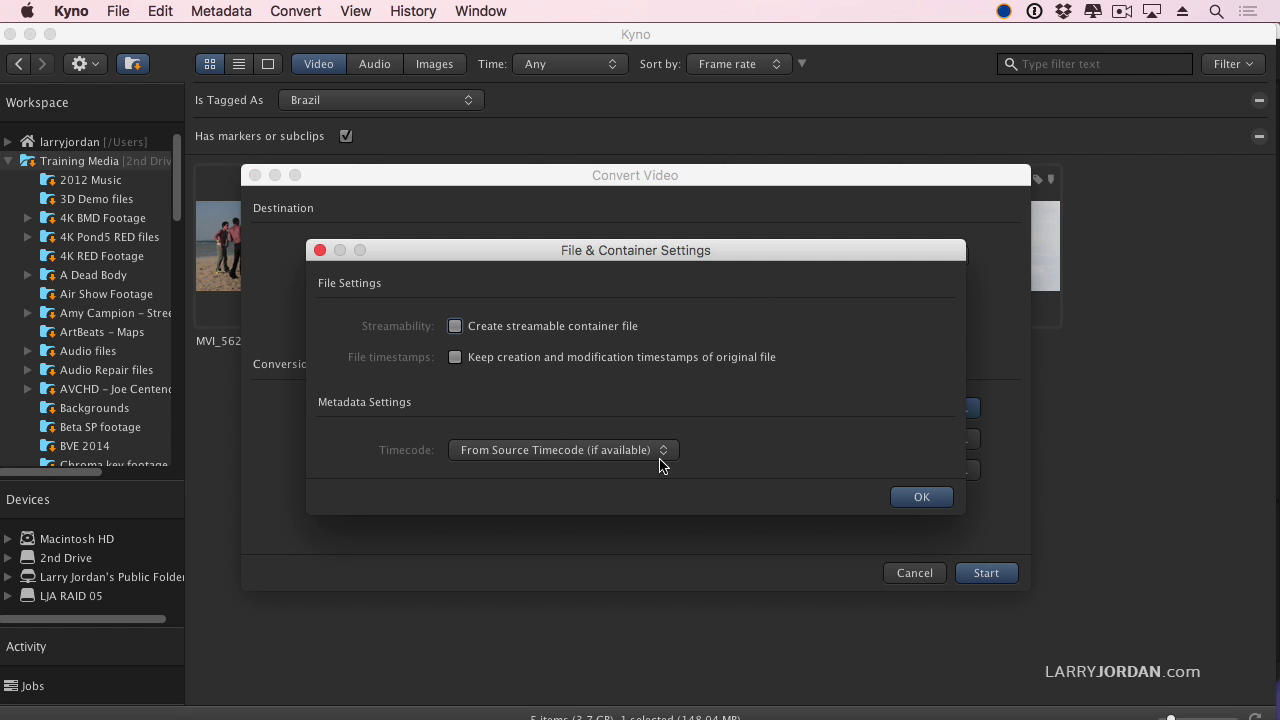
pyautogui.click(930, 496)
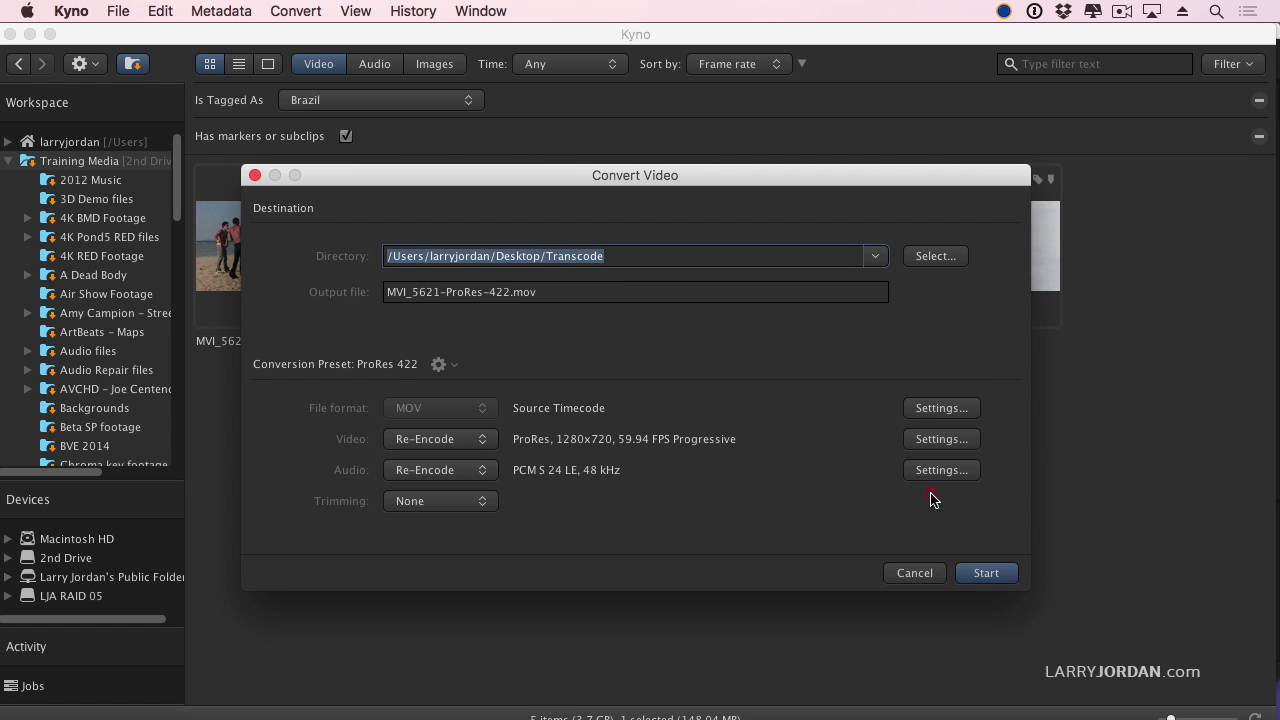
pyautogui.click(946, 443)
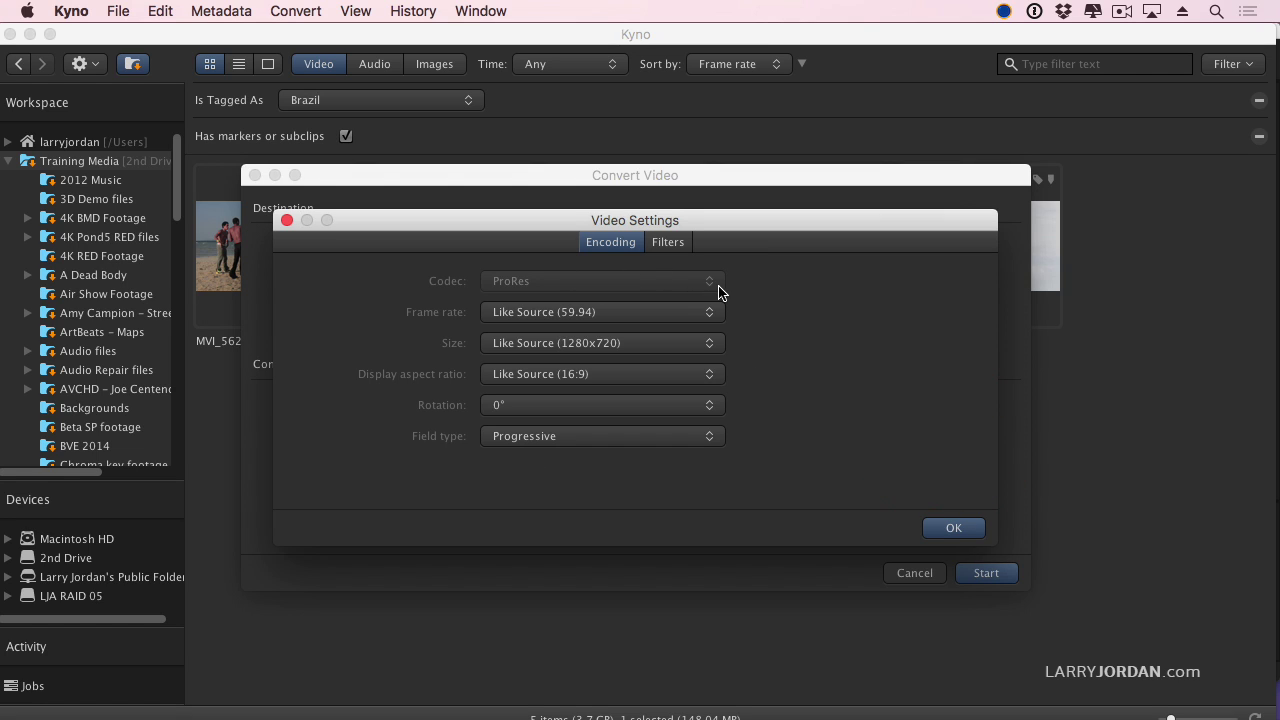
pyautogui.click(664, 243)
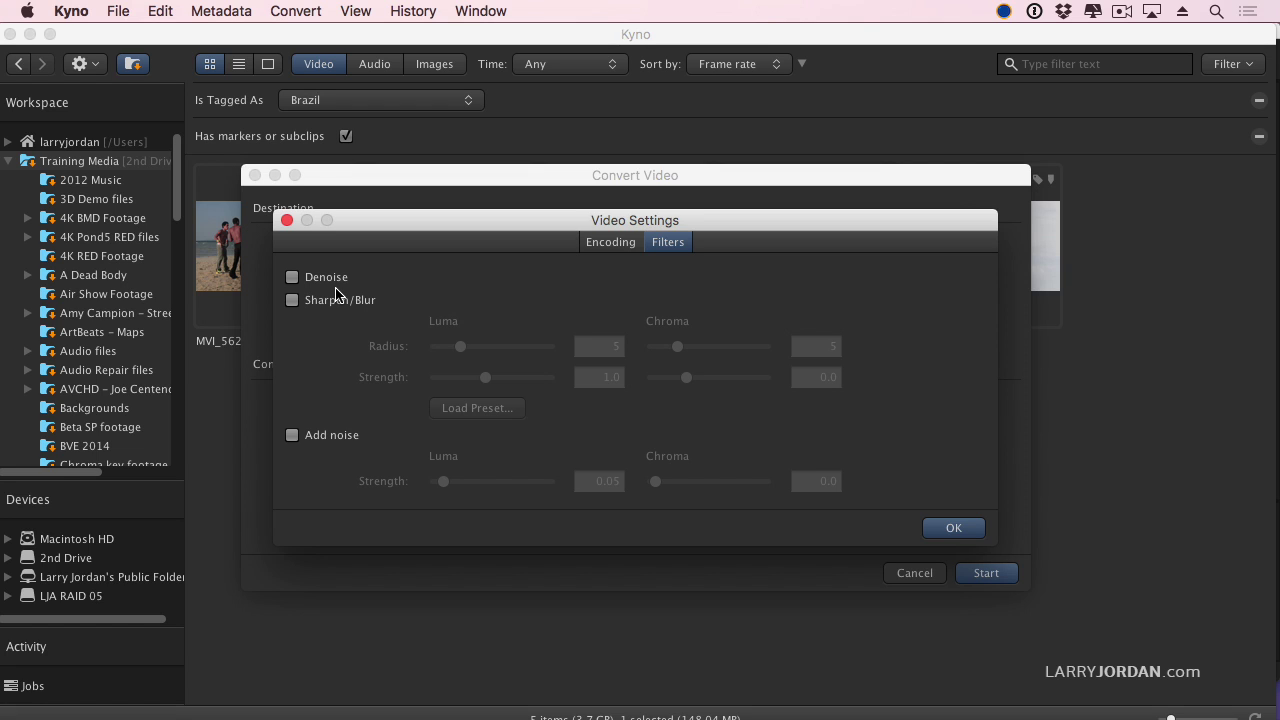
pyautogui.click(968, 531)
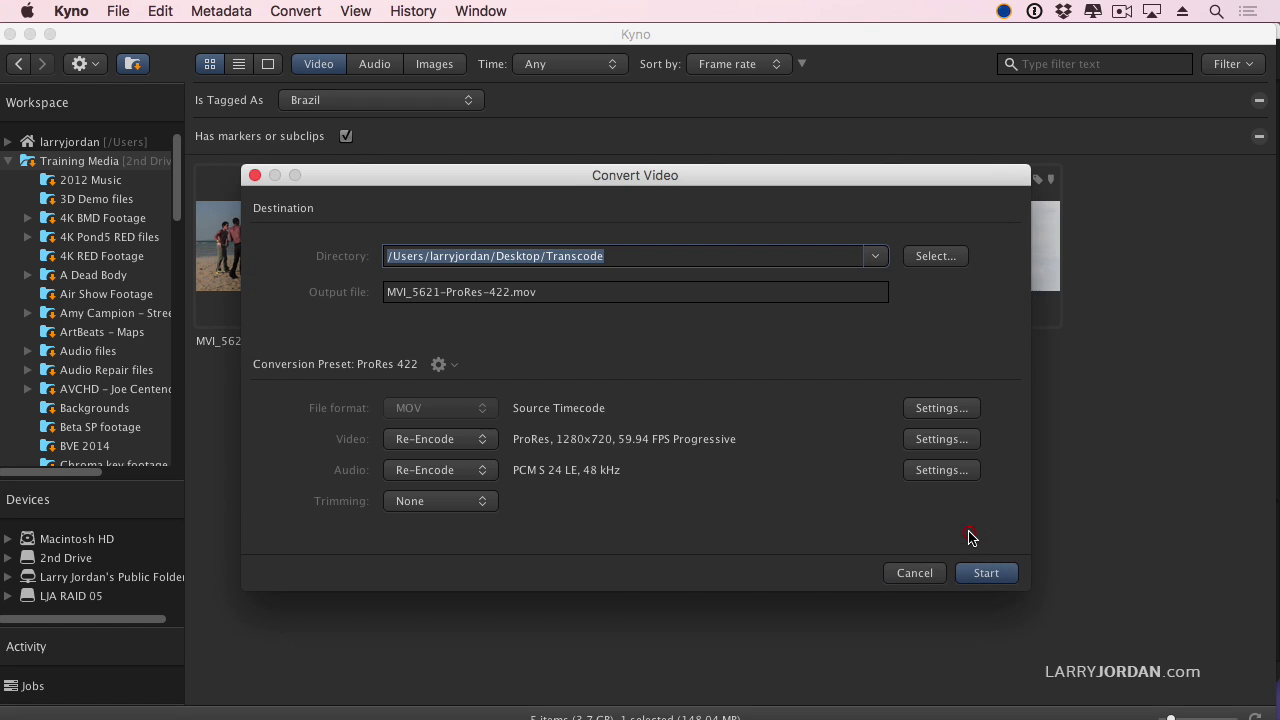
# Step: Check the Trimming options, keep None, and cancel the conversion
pyautogui.click(460, 504)
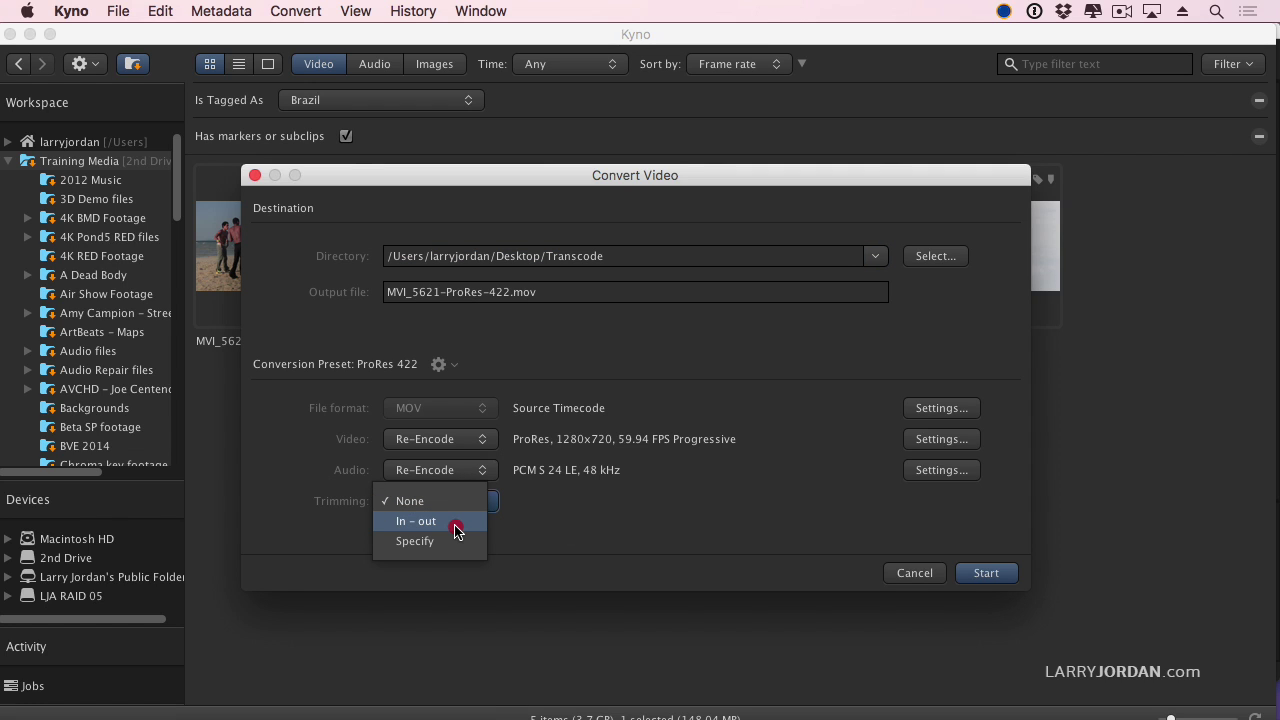
pyautogui.click(575, 522)
pyautogui.click(917, 572)
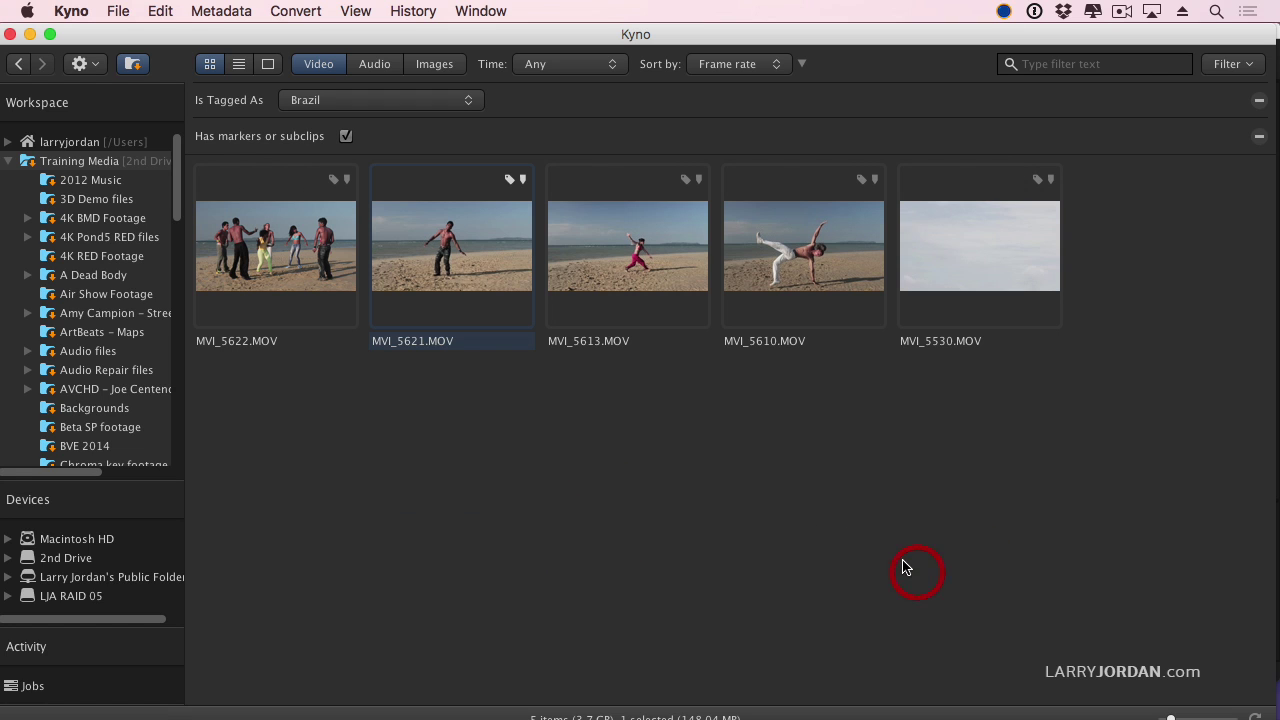
pyautogui.click(745, 449)
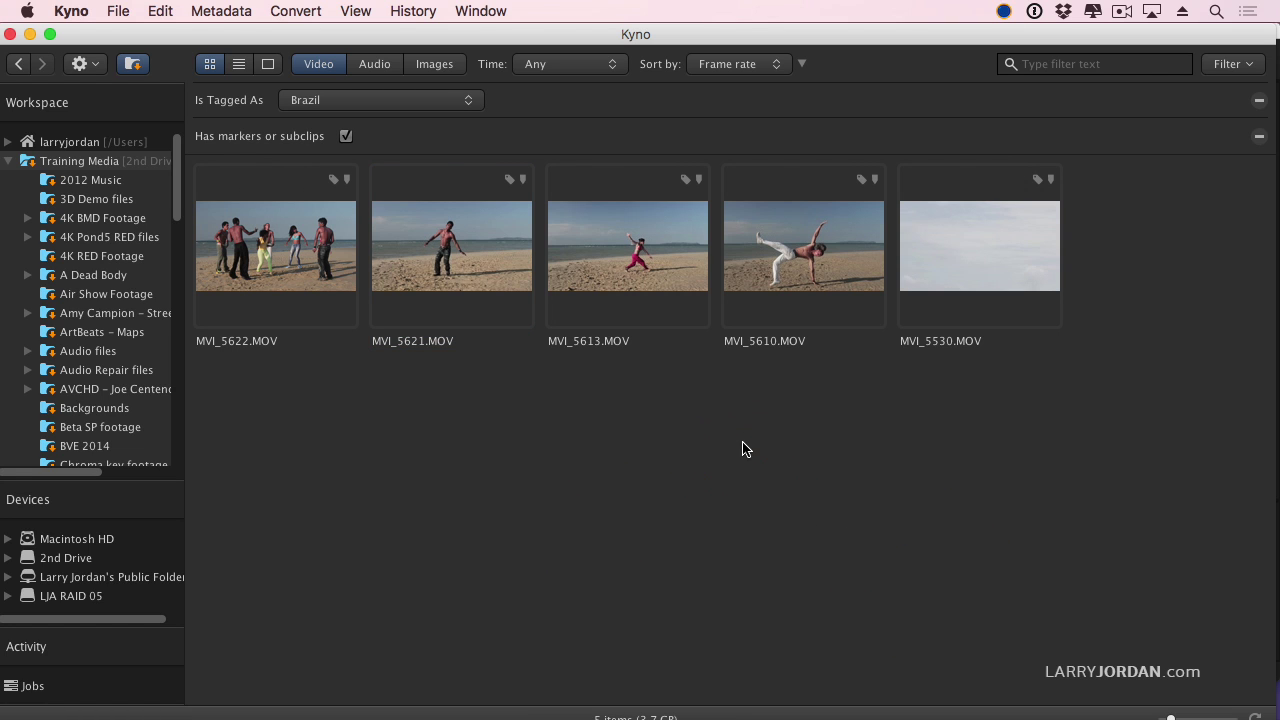